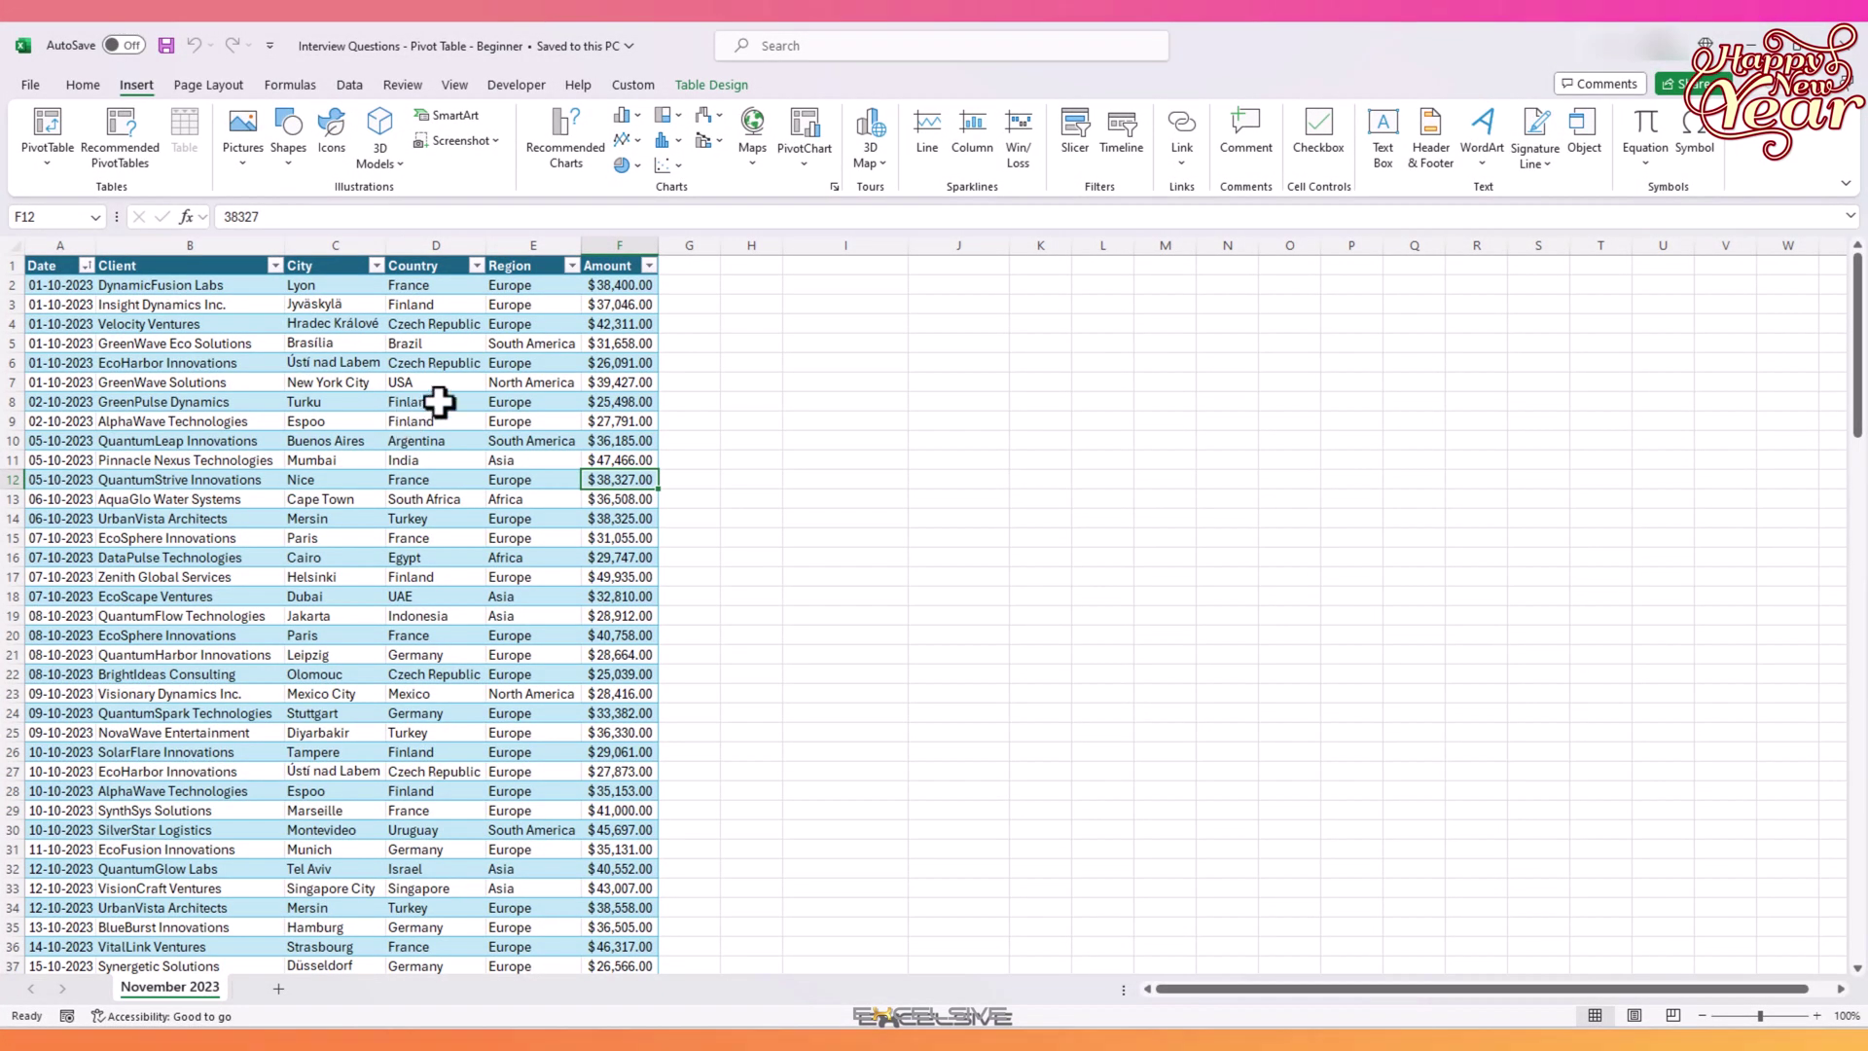
Select a cell in the sales table and start a PivotTable, then cancel that first attempt
click(438, 401)
scroll(173, 480, down, 11)
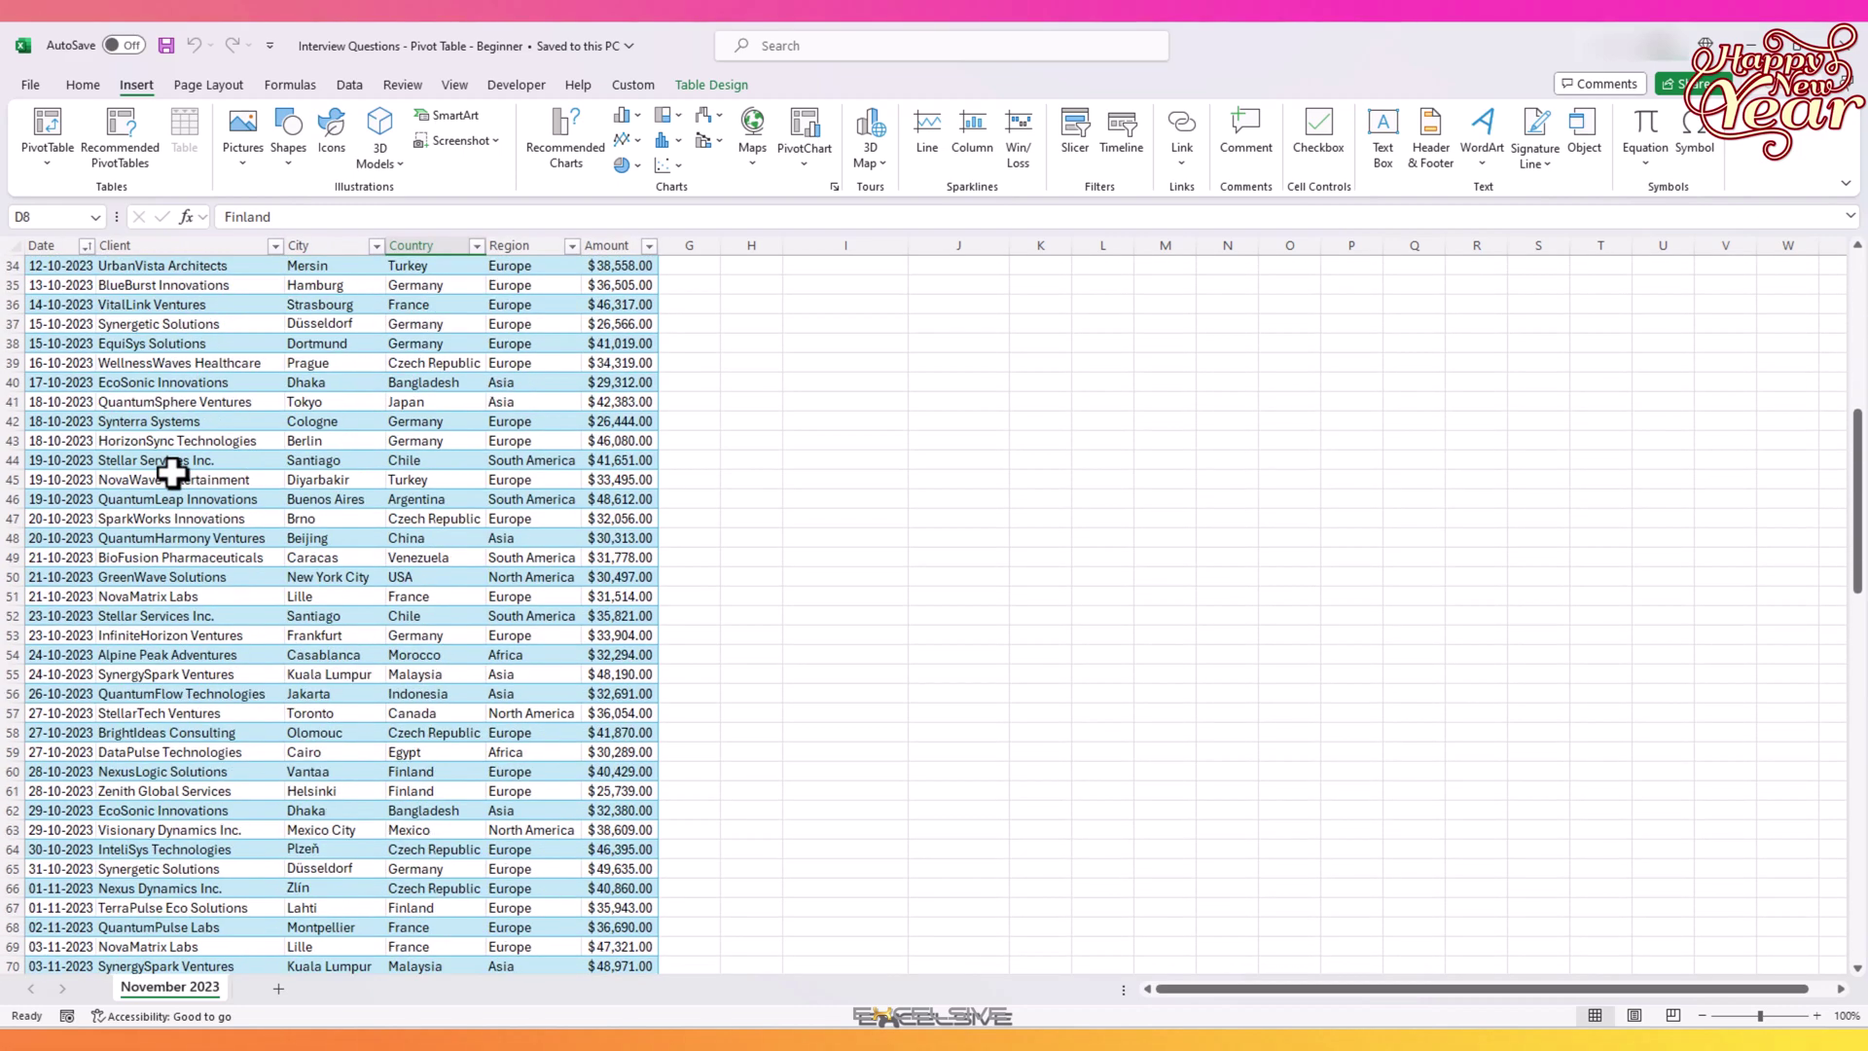
scroll(173, 472, up, 11)
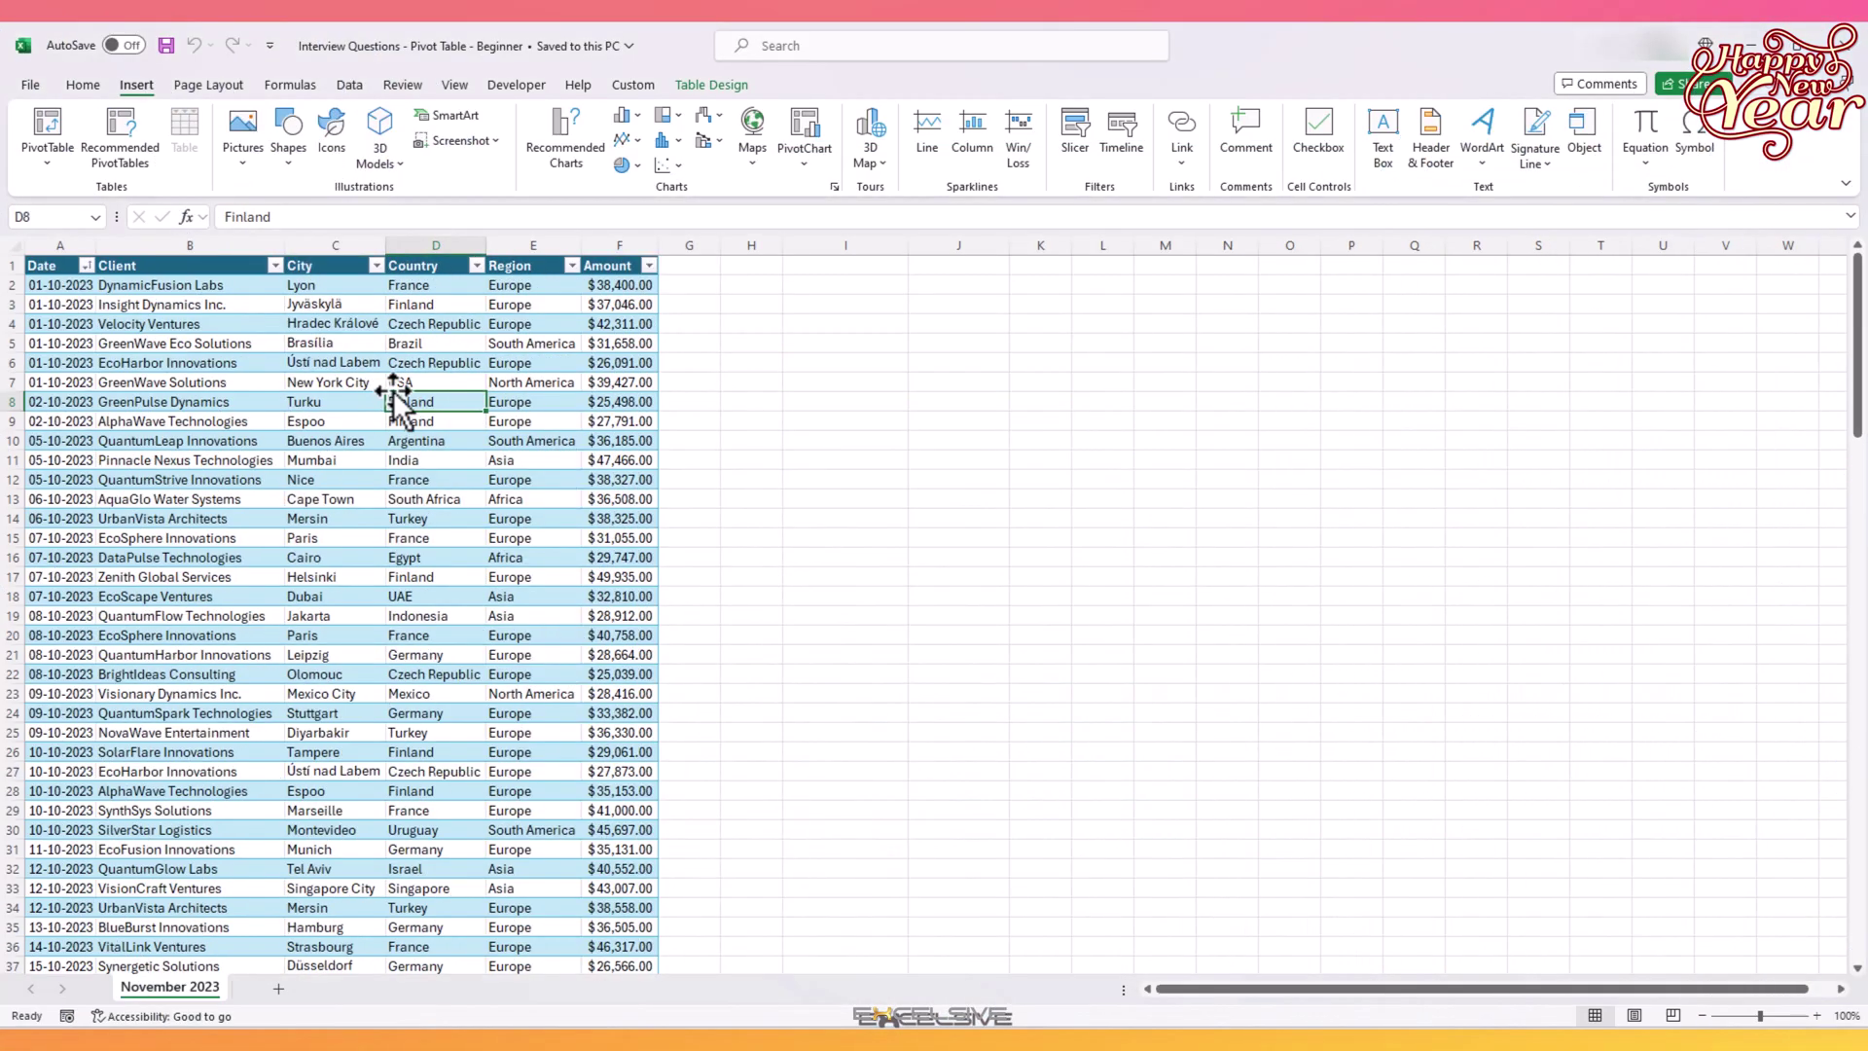
click(542, 384)
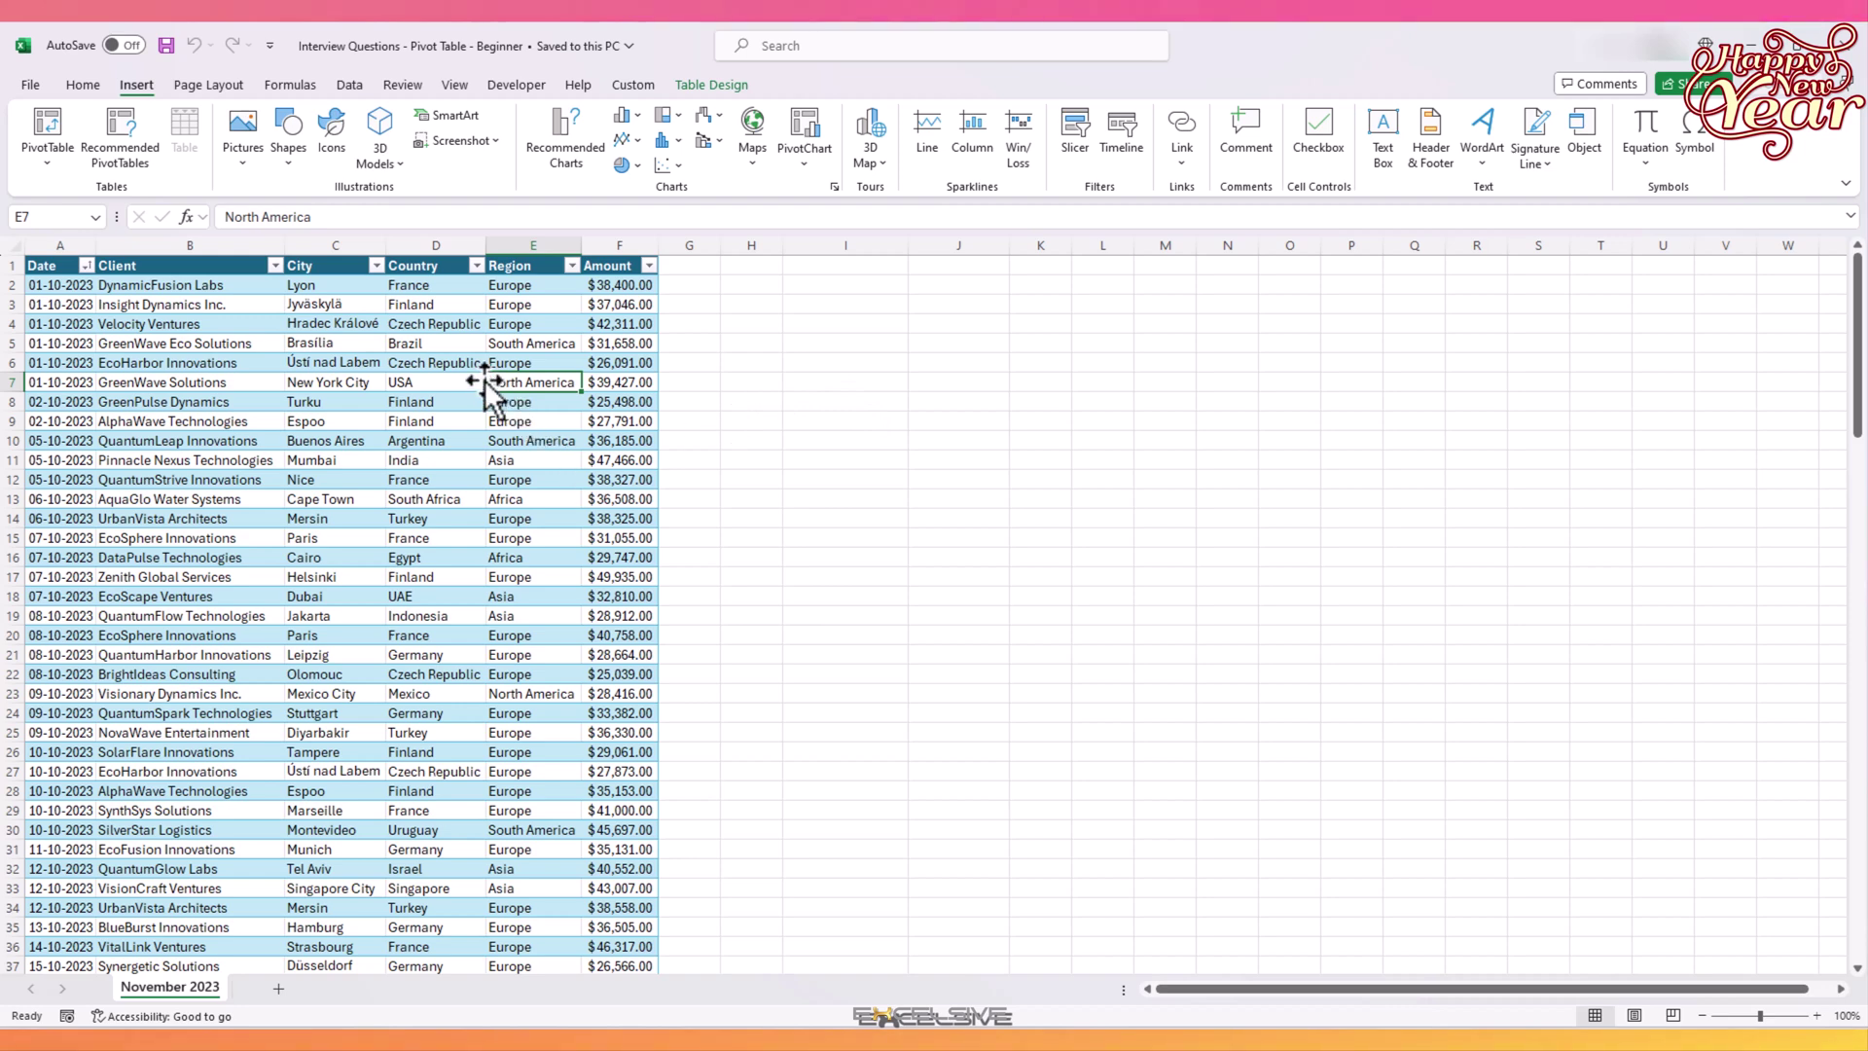
click(371, 357)
click(406, 342)
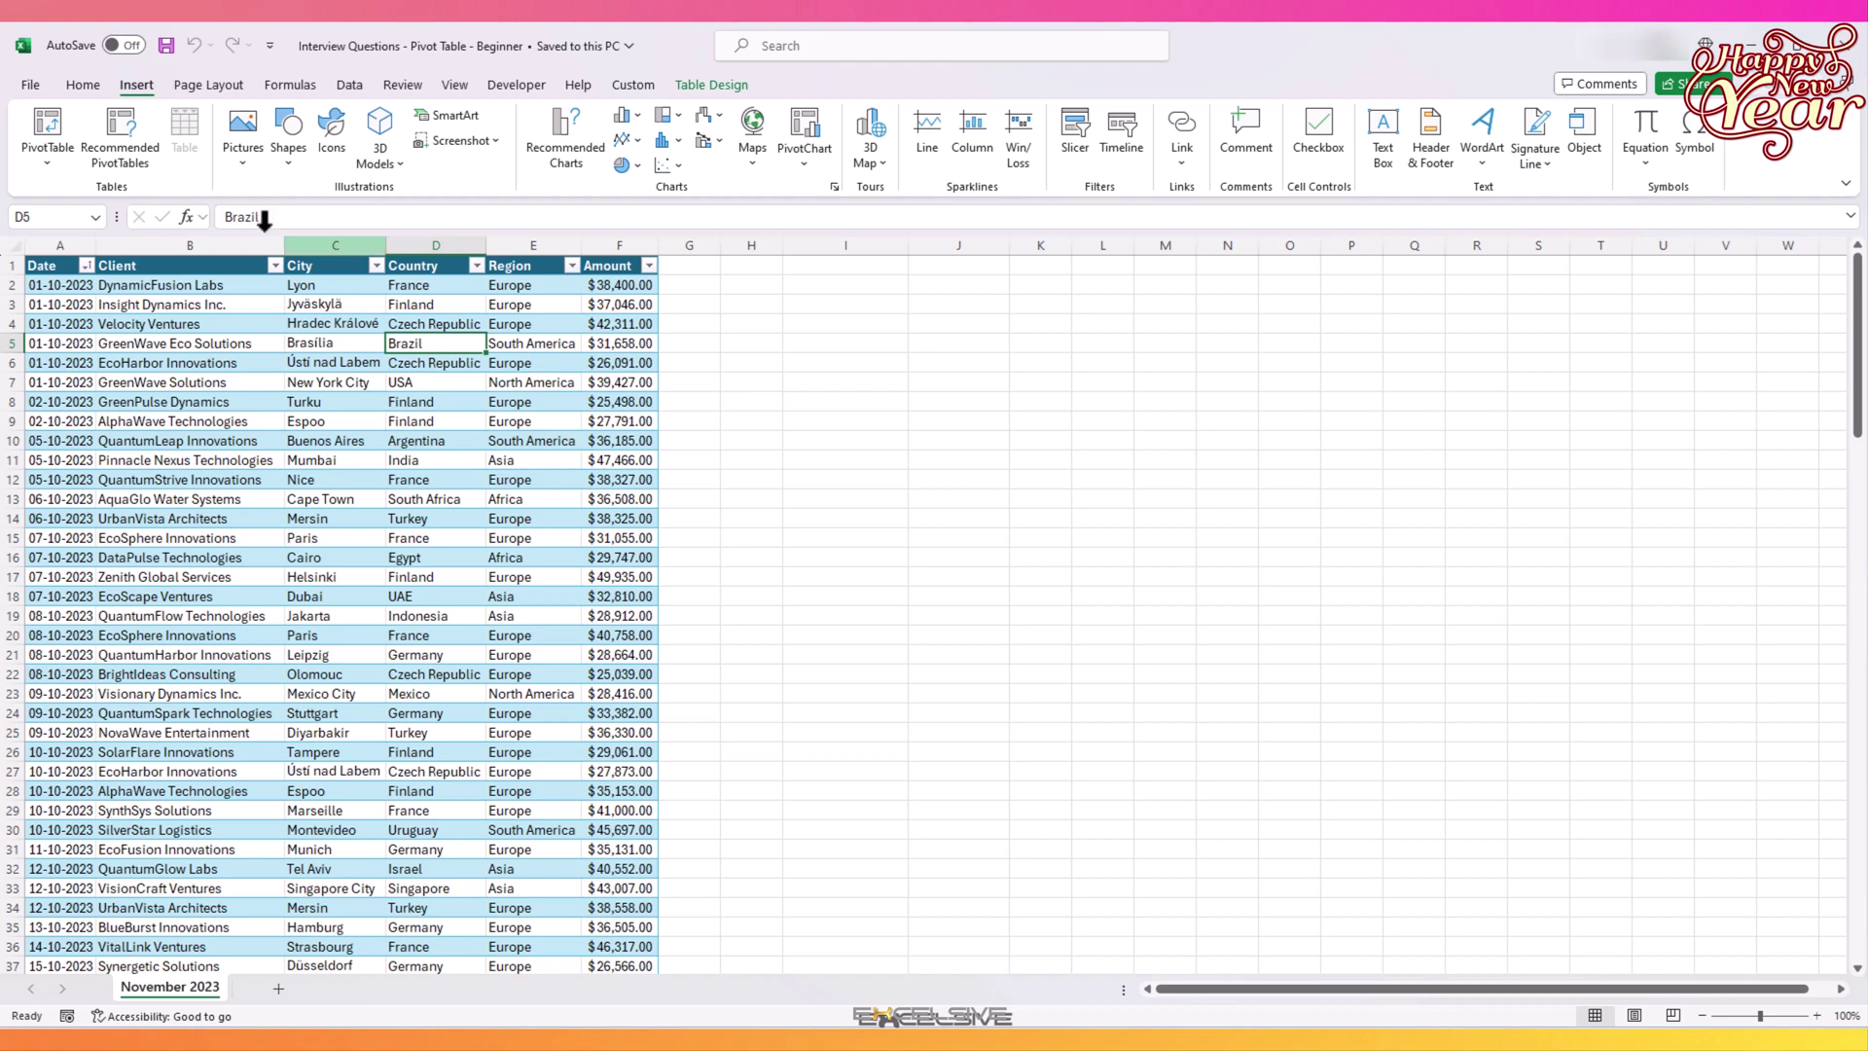
click(35, 132)
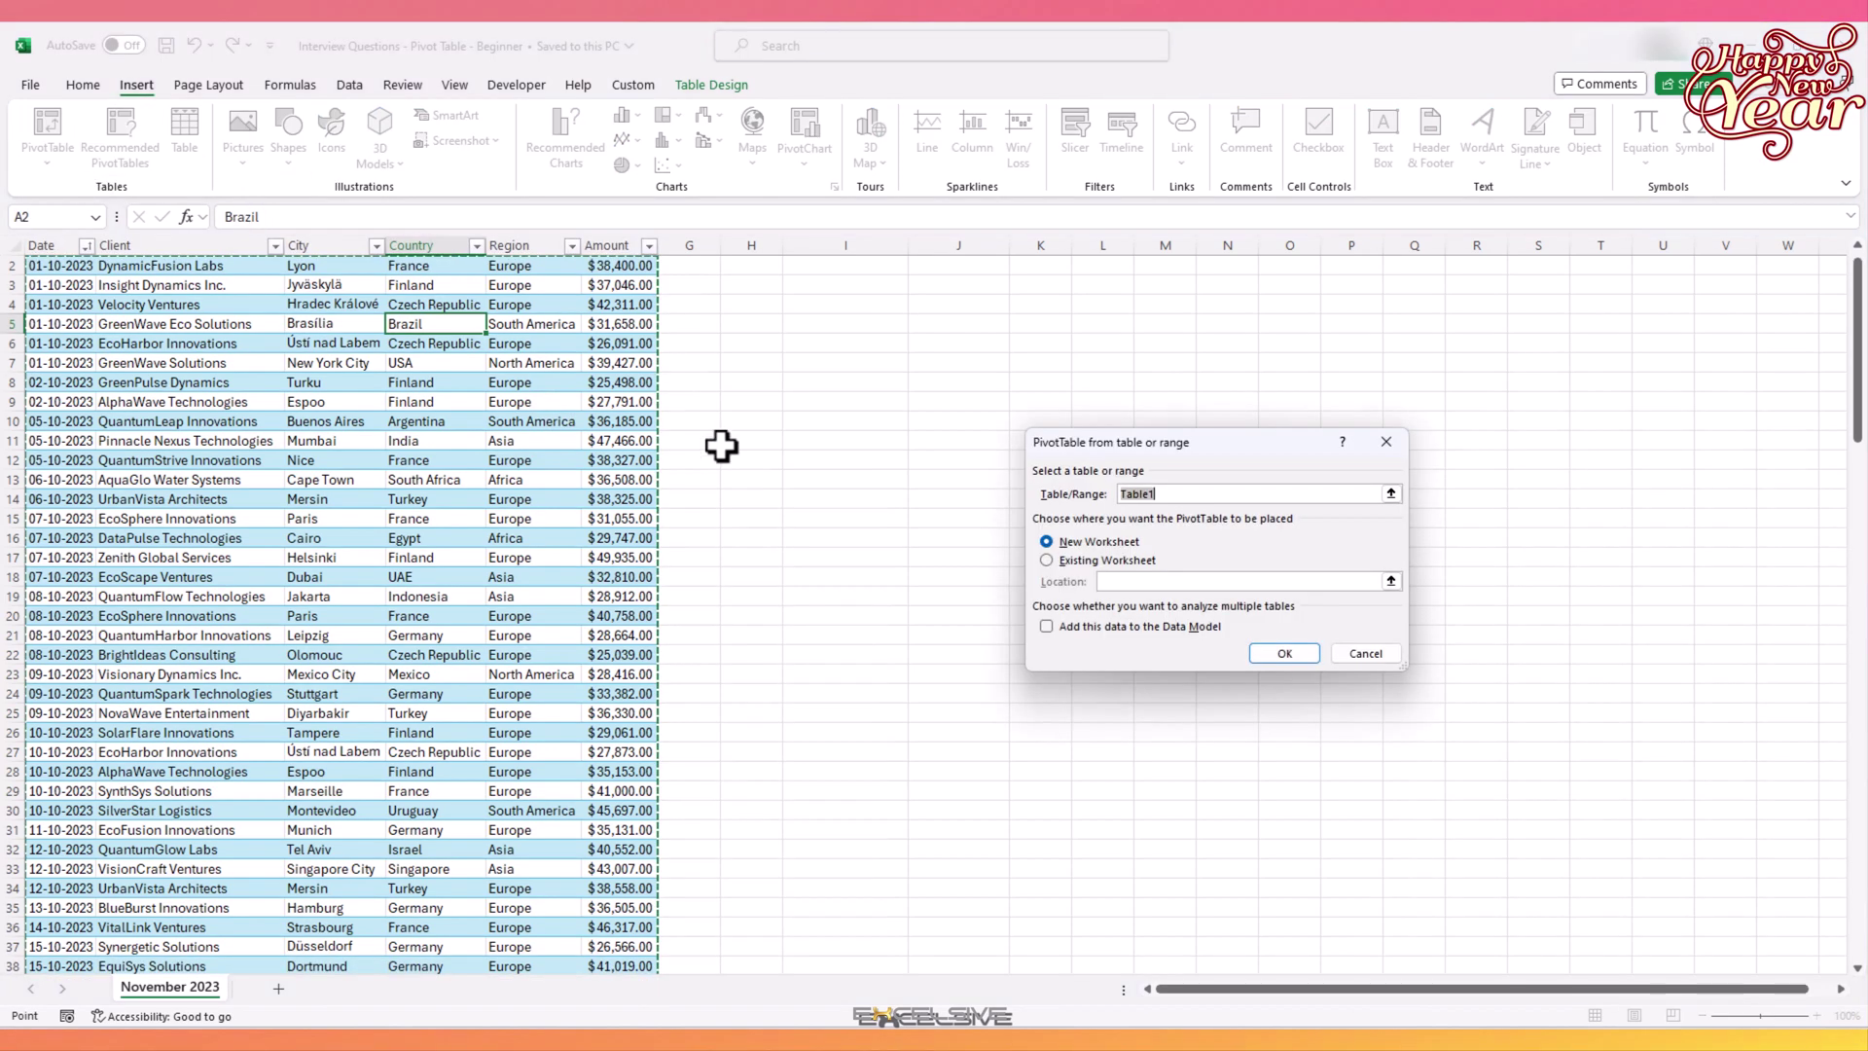
click(1365, 654)
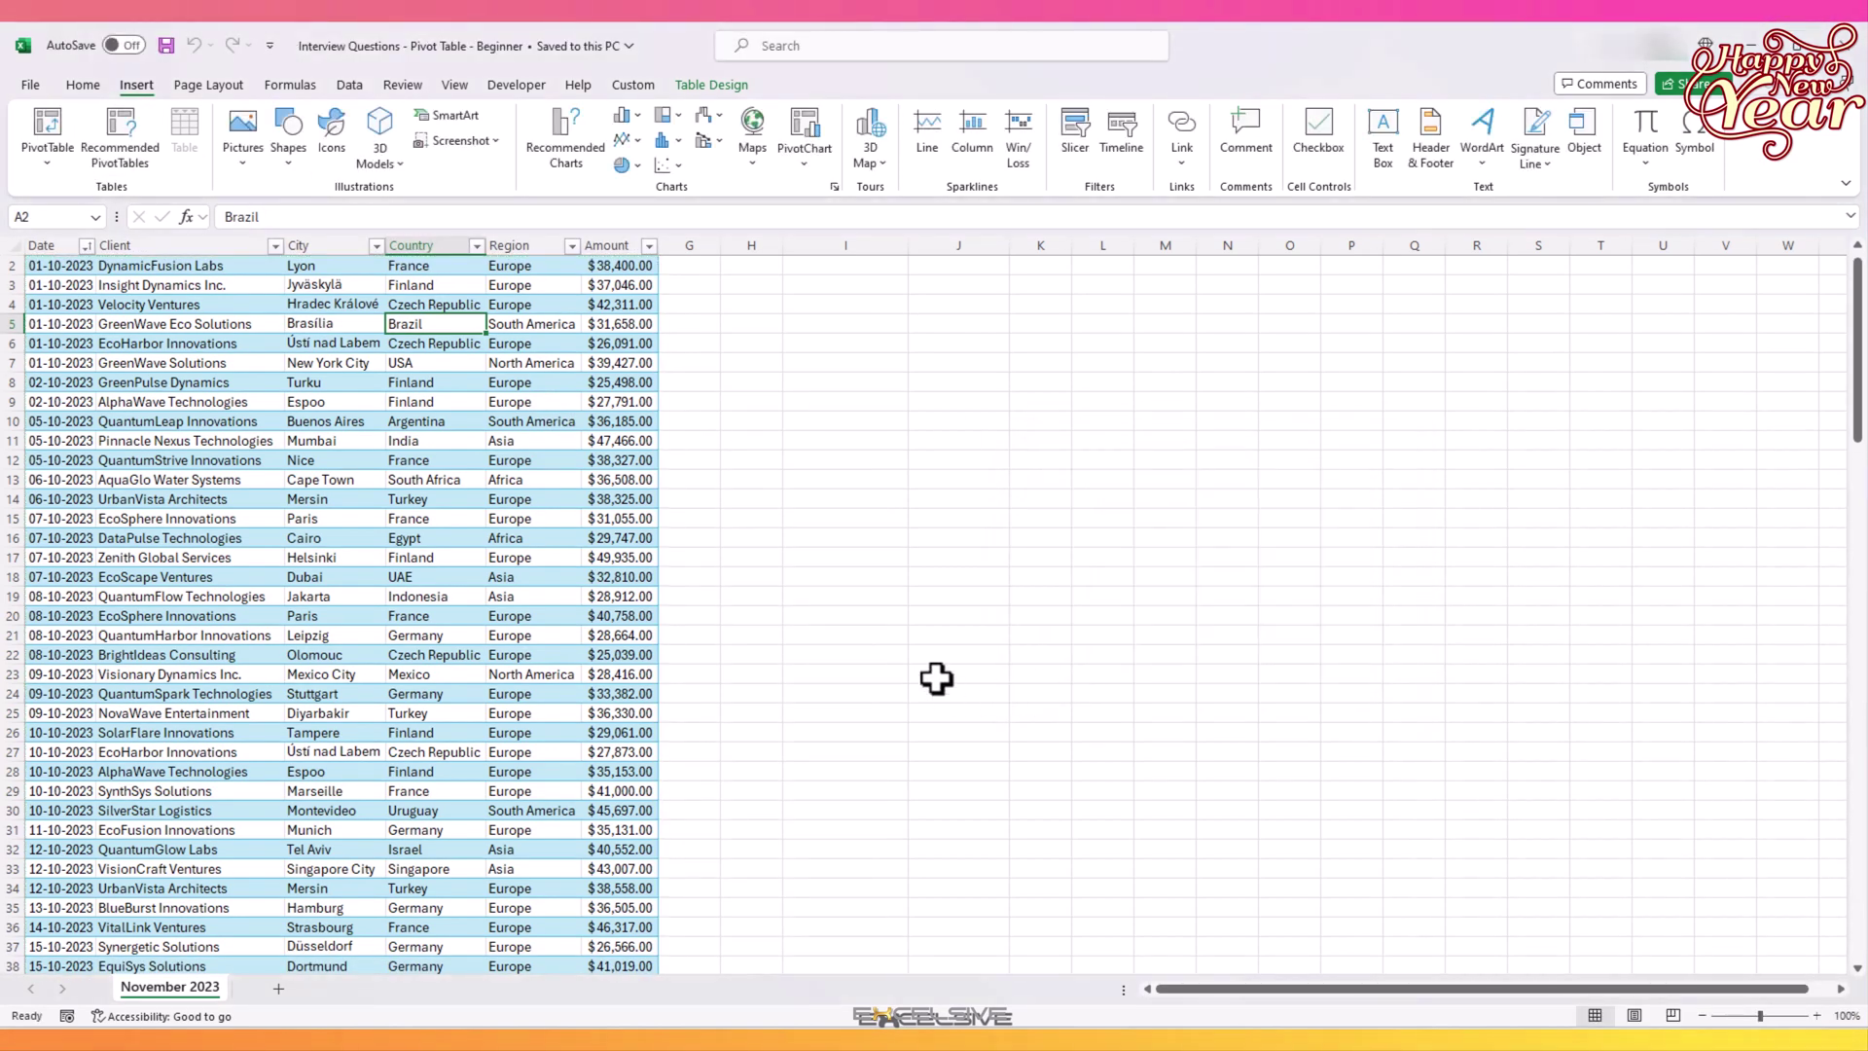
Create PivotTable1 from Table1 on the existing worksheet at cell I4
key(alt+n)
key(v)
key(t)
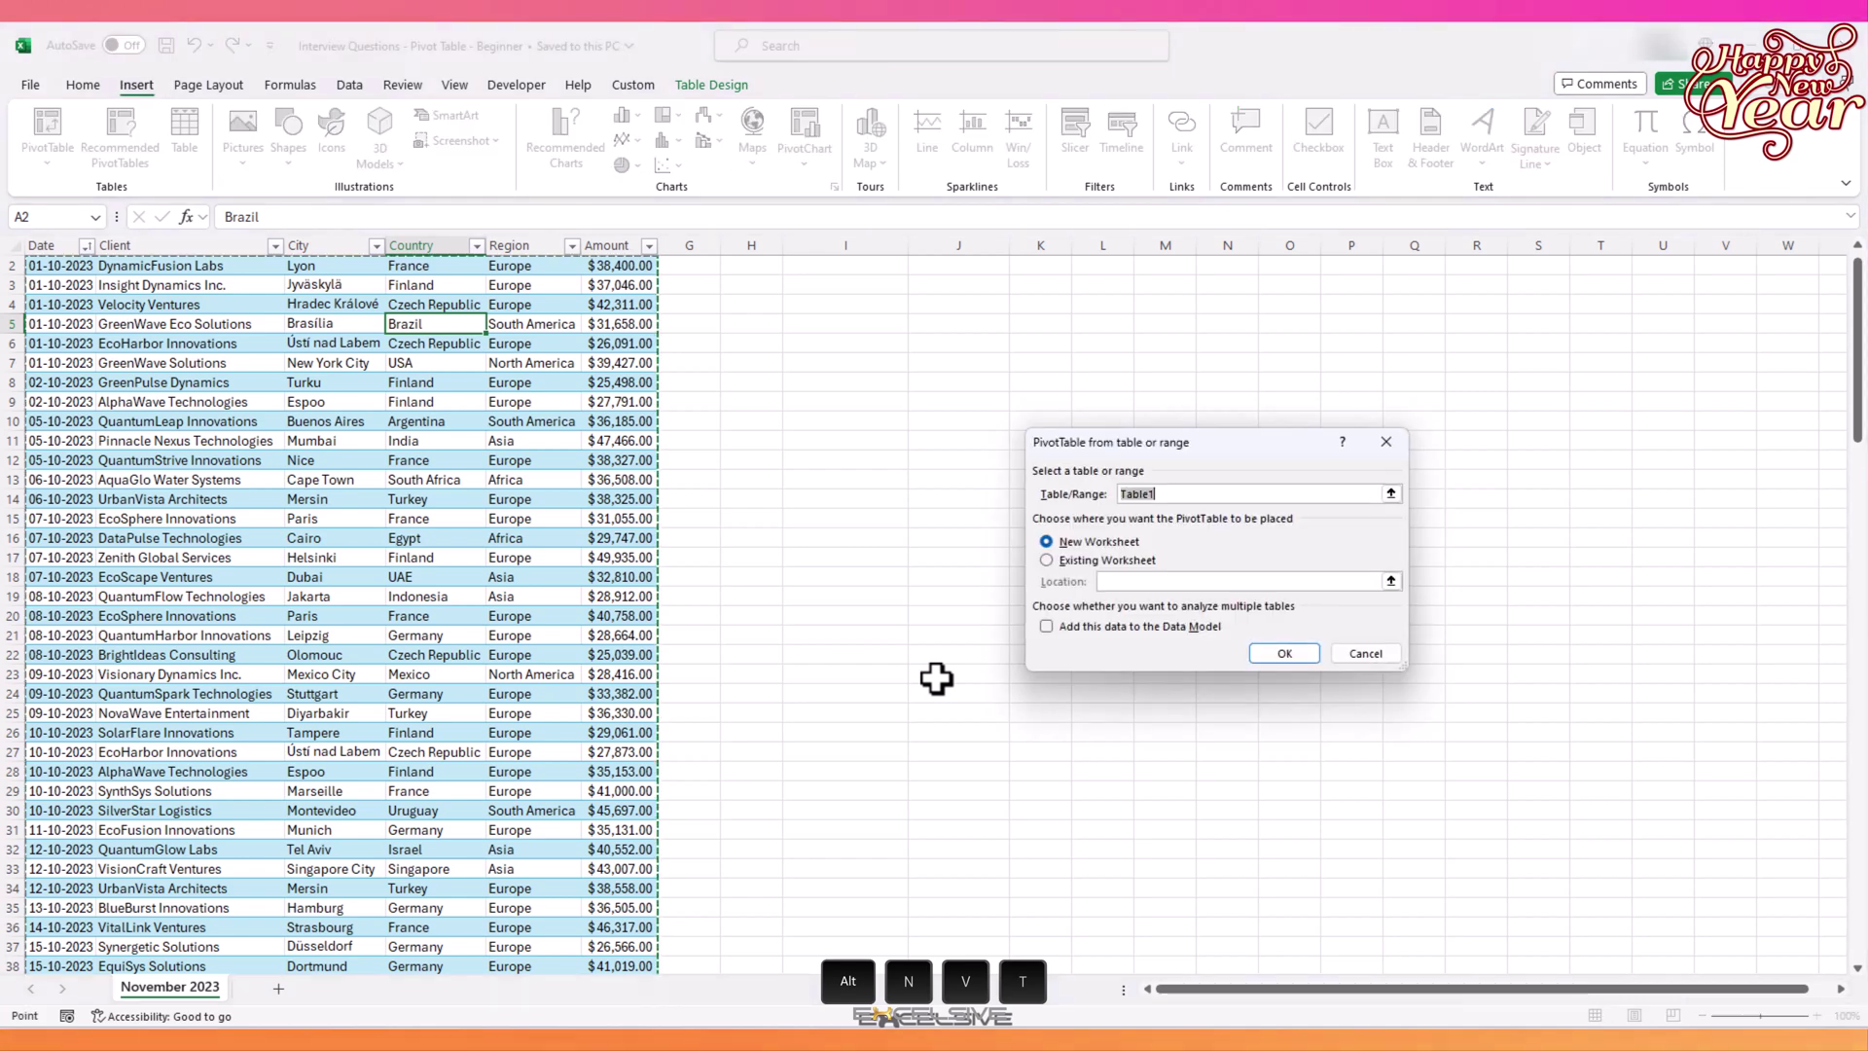
drag(1140, 439, 848, 383)
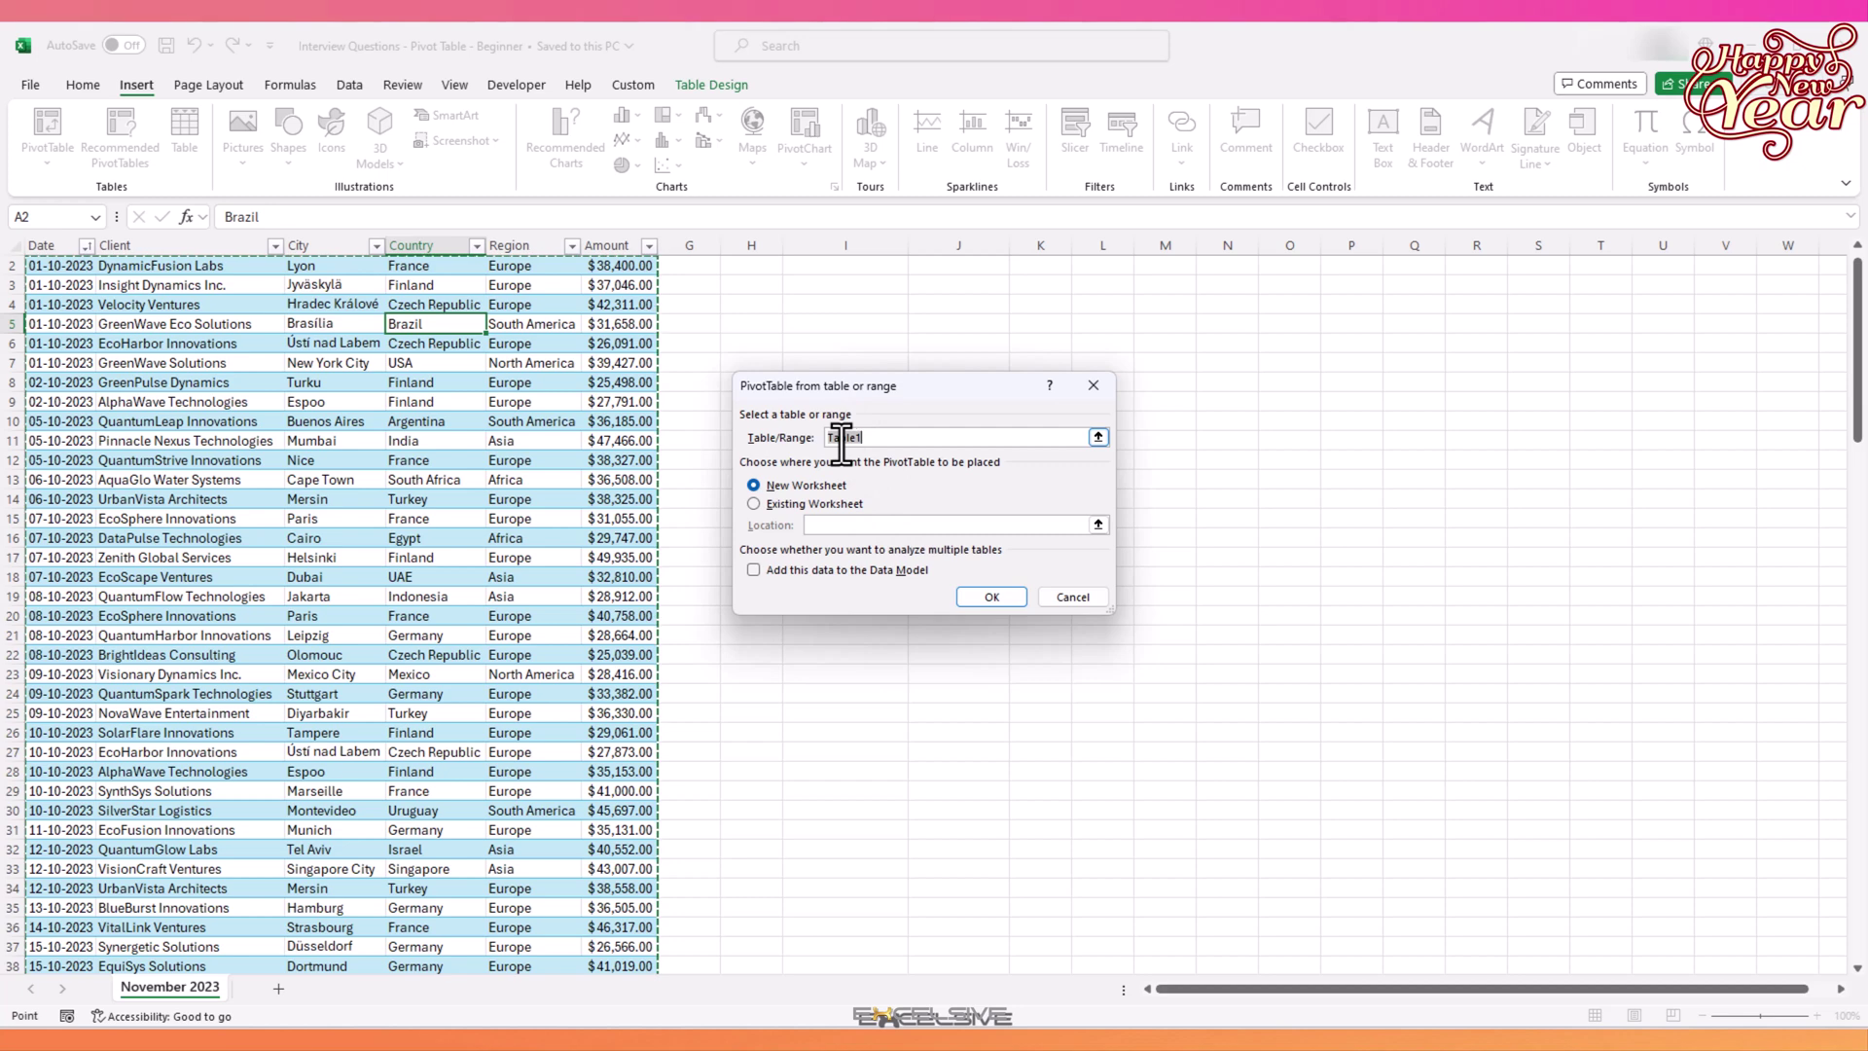
click(797, 506)
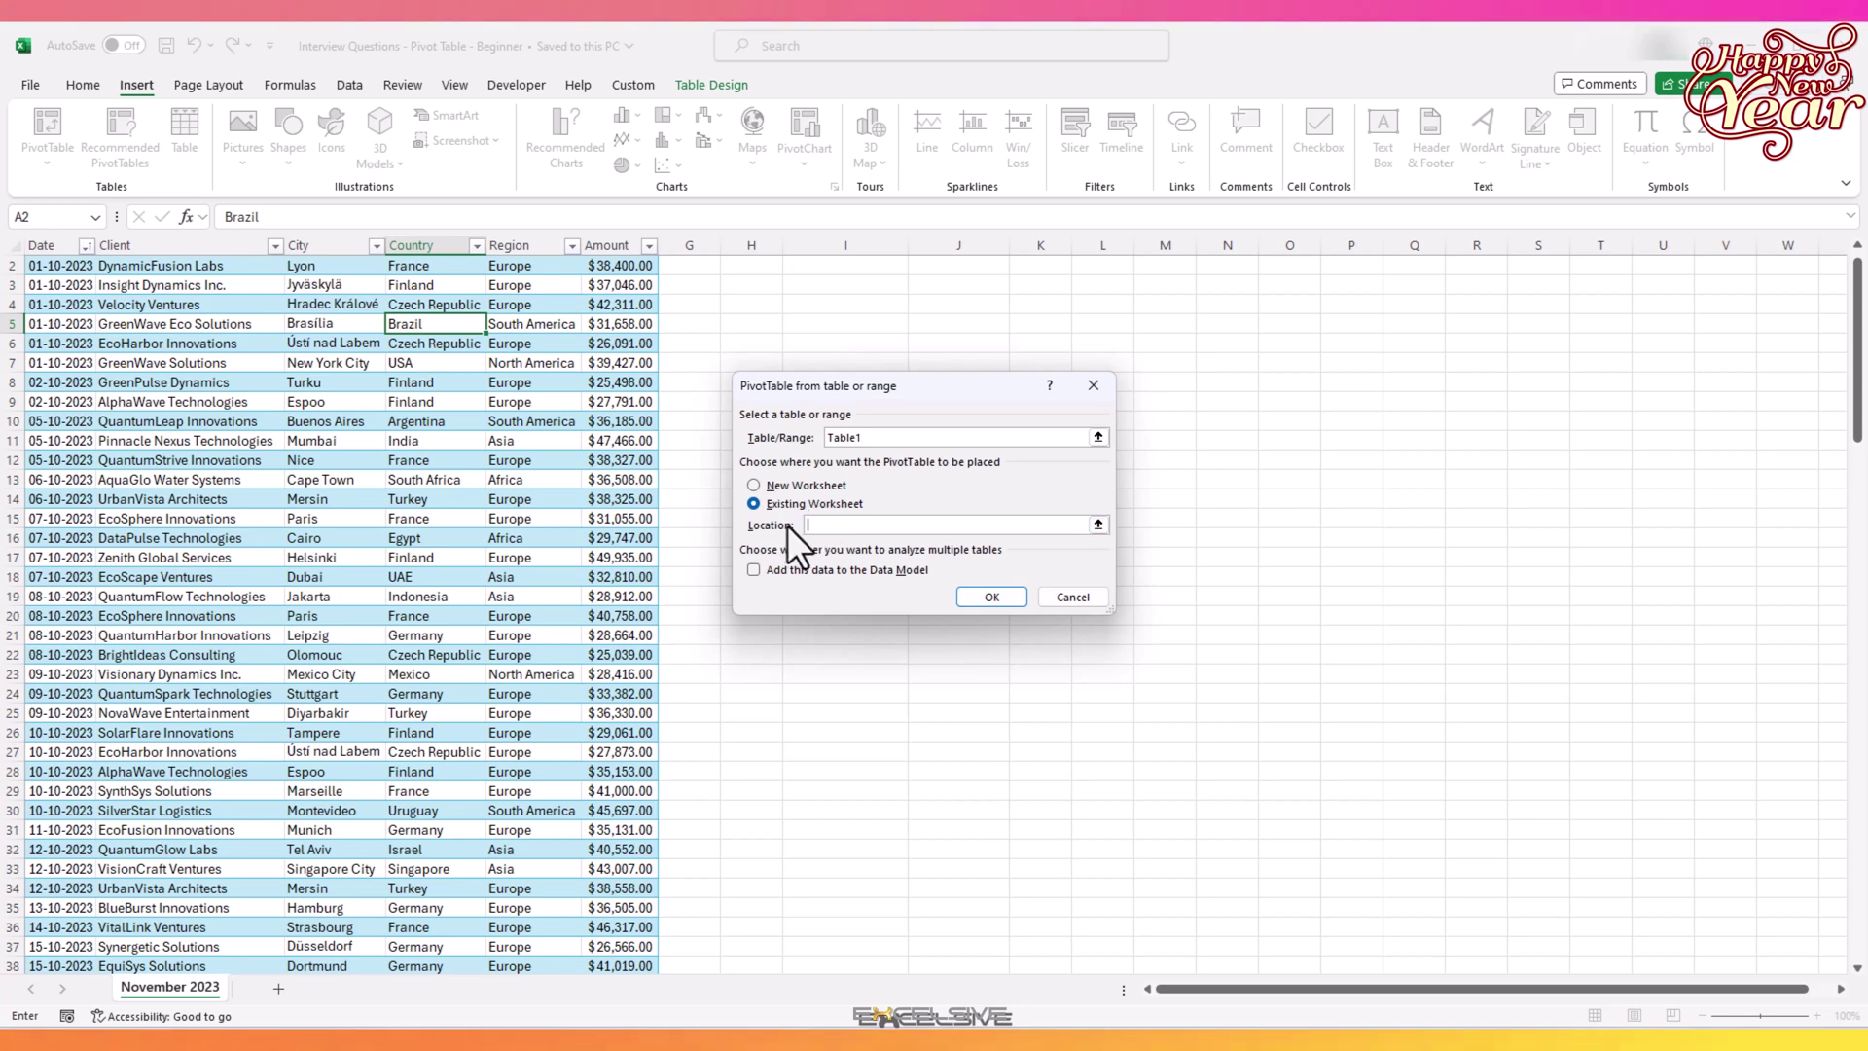
click(808, 527)
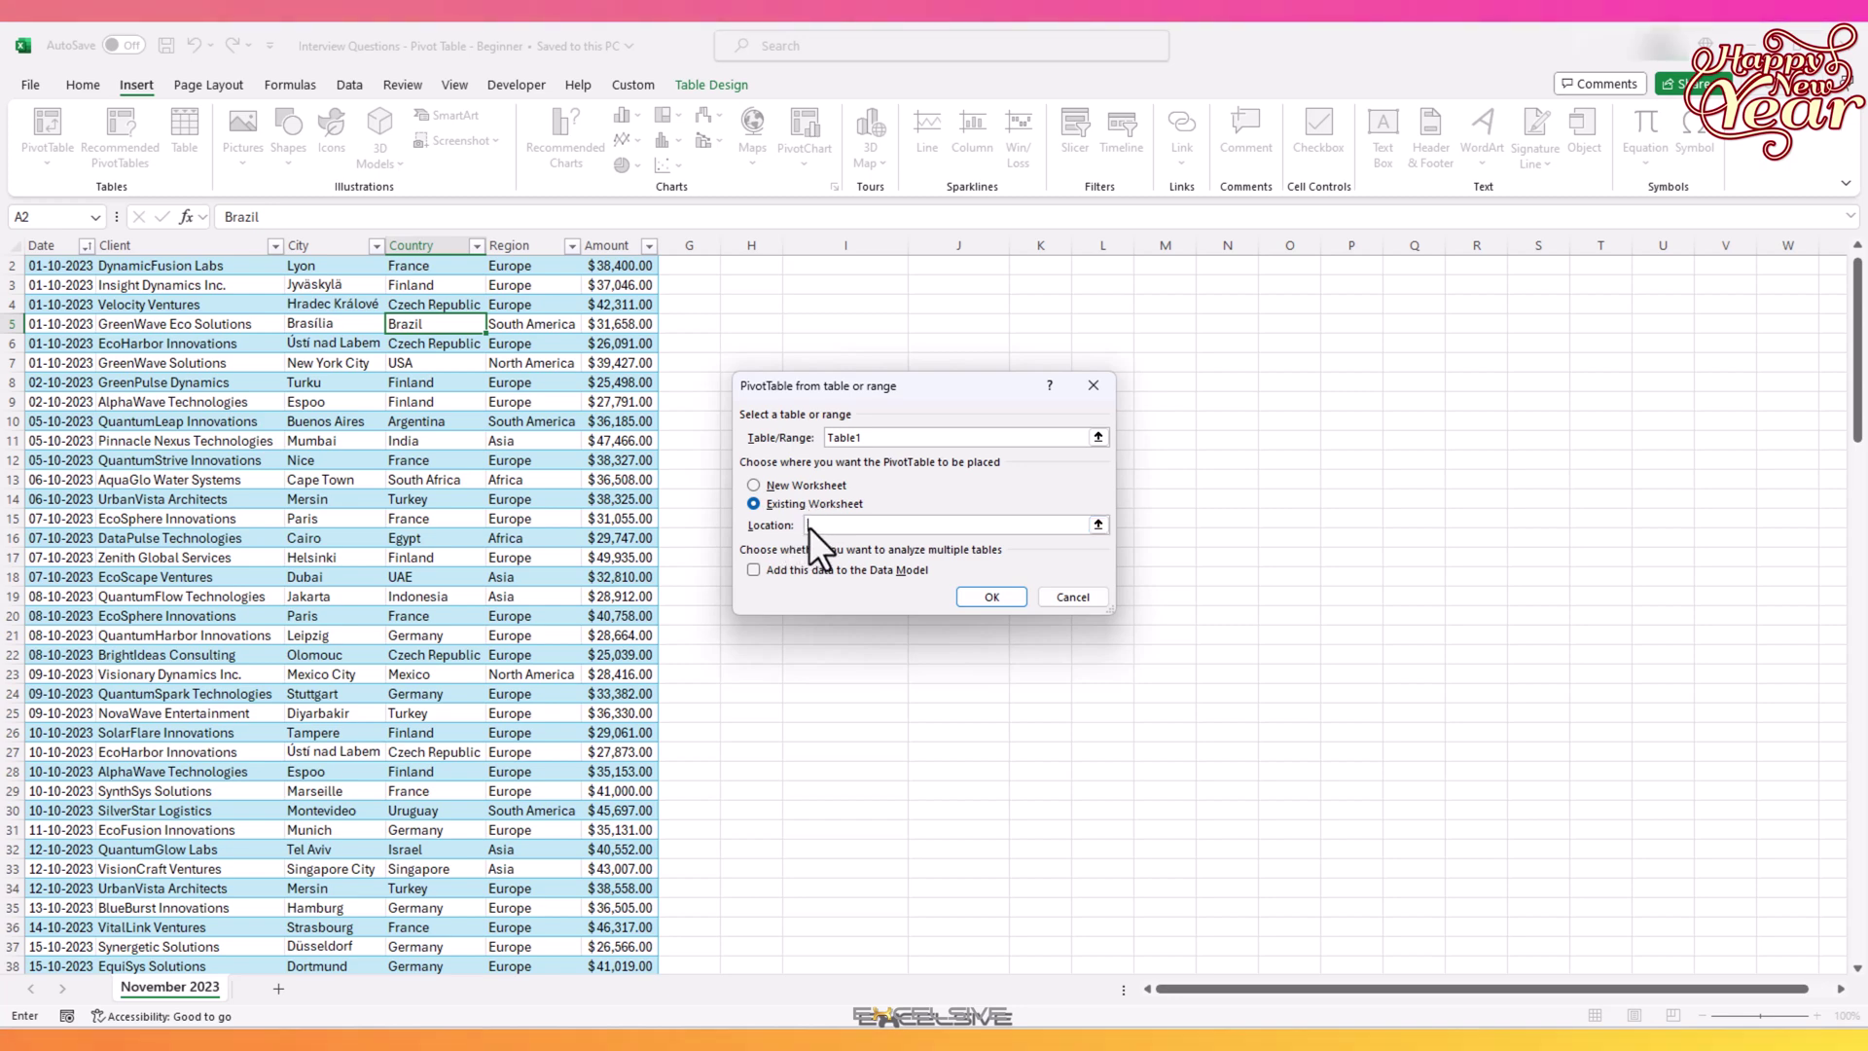
click(1097, 524)
click(1094, 518)
click(803, 295)
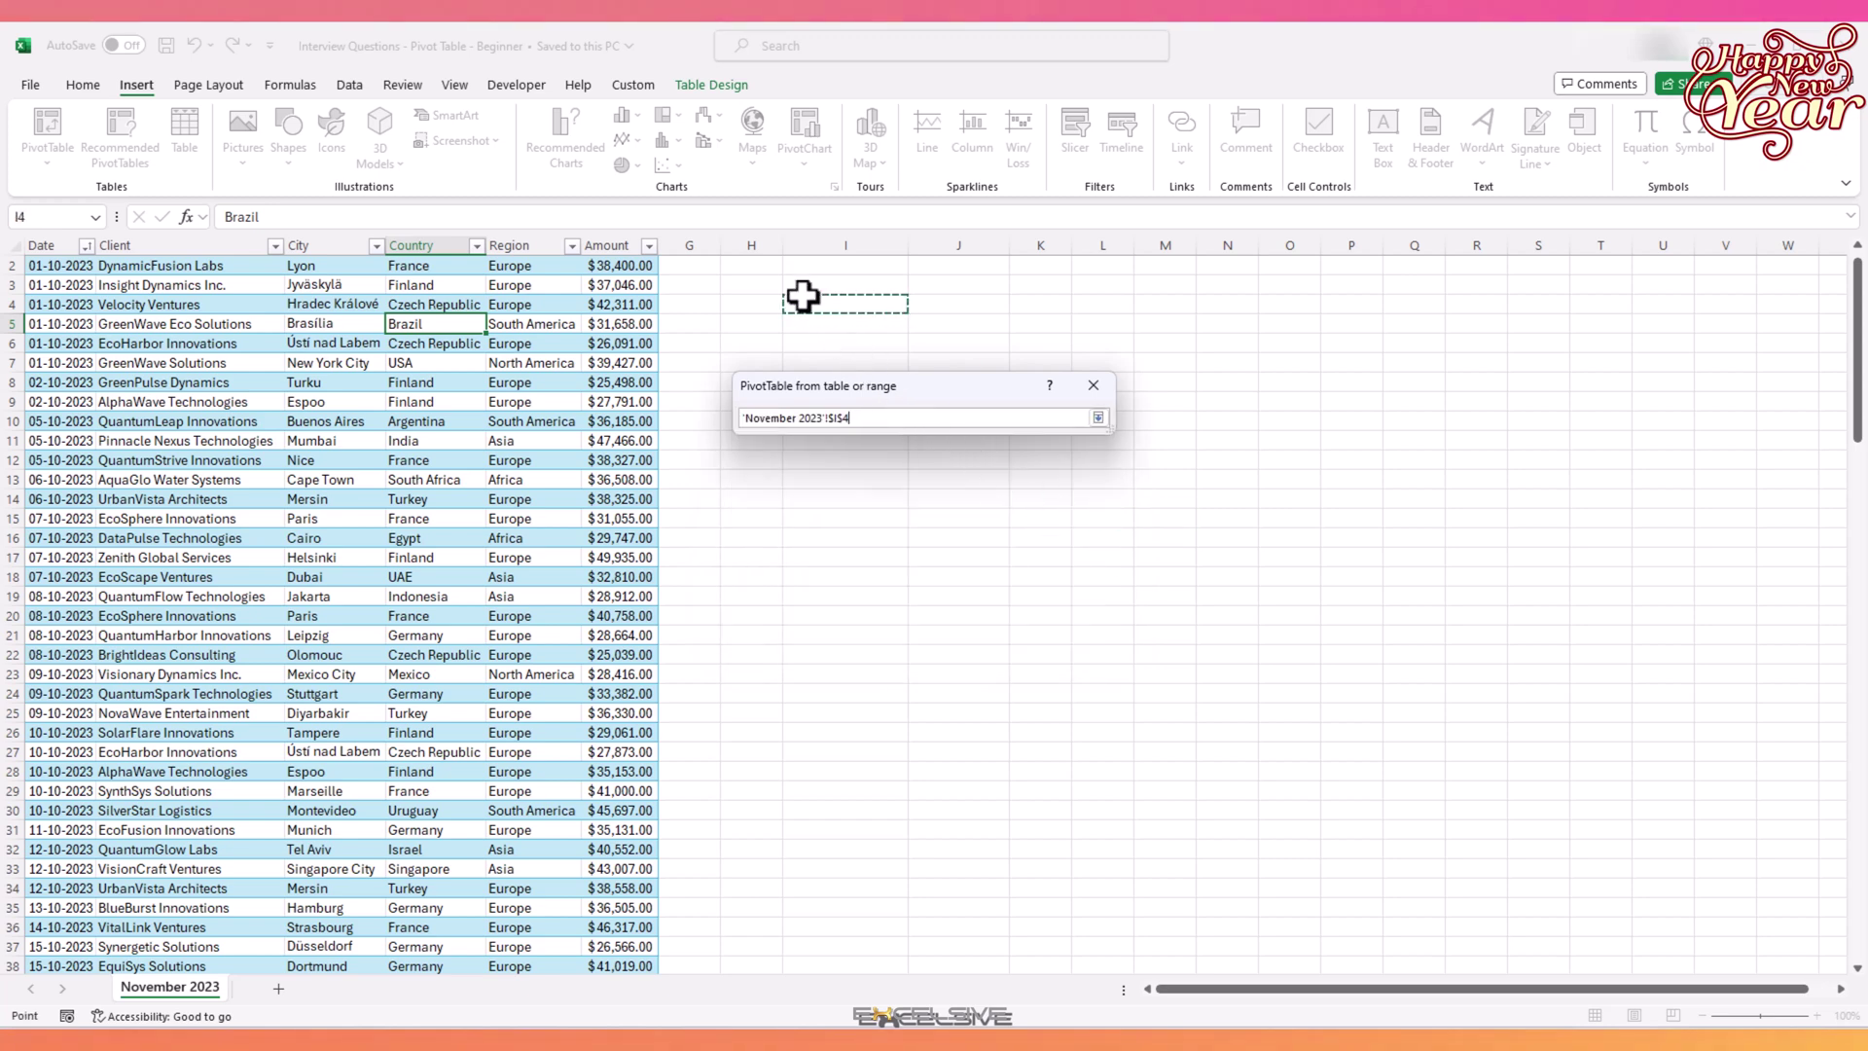
click(1097, 418)
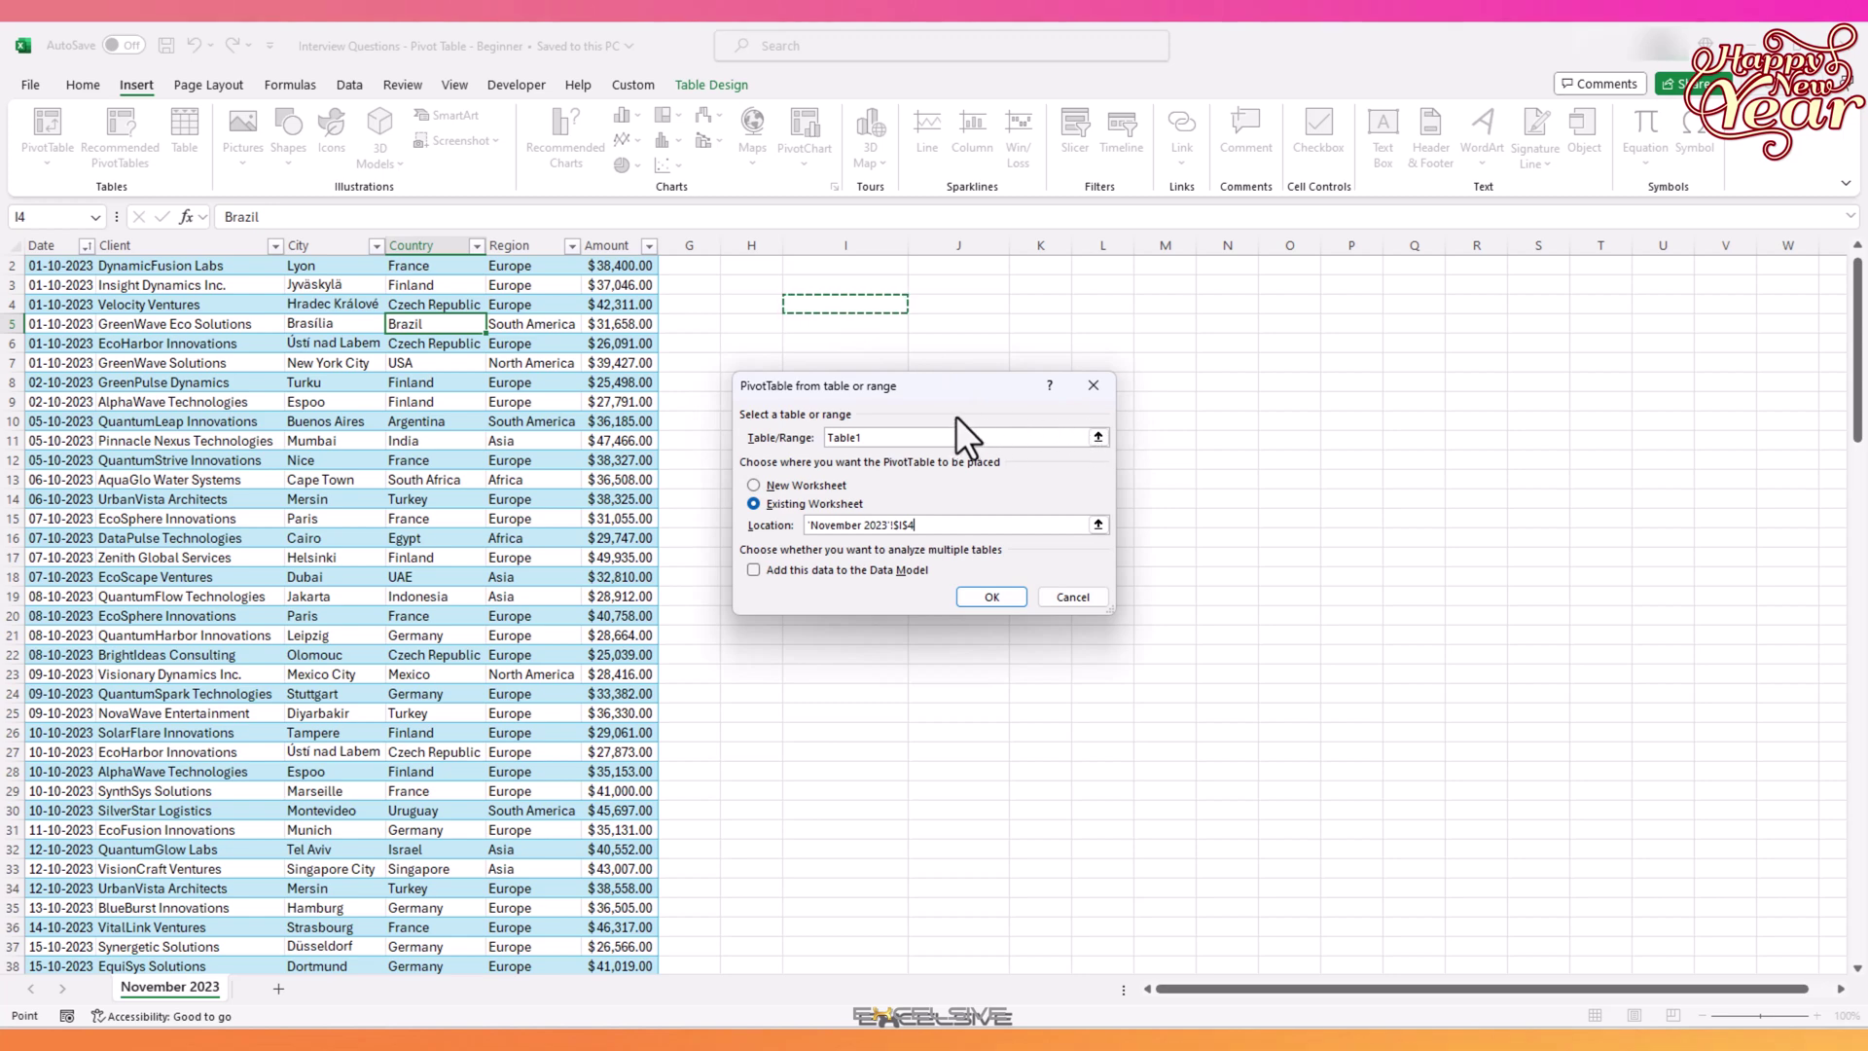
click(982, 593)
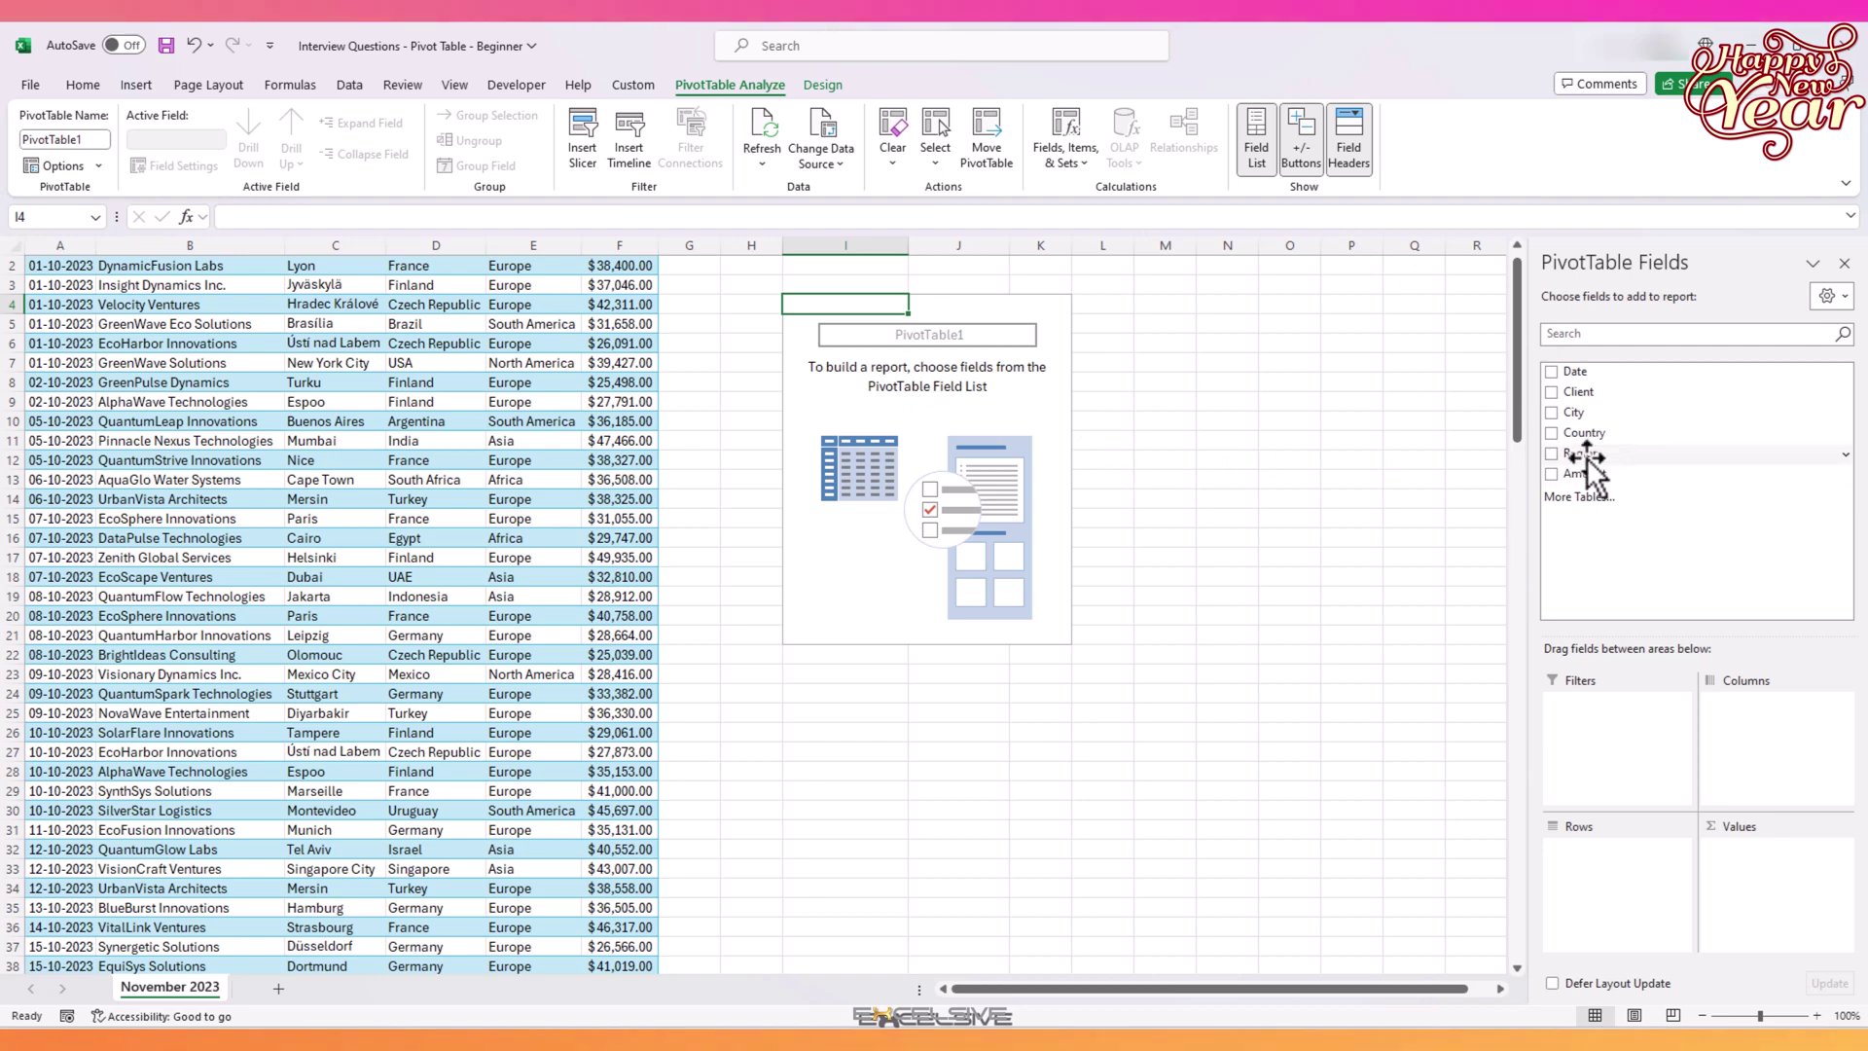
Sum Amount by Region and format values as Number with thousands separators and two decimals
drag(1585, 457, 1663, 887)
drag(1621, 475, 1749, 861)
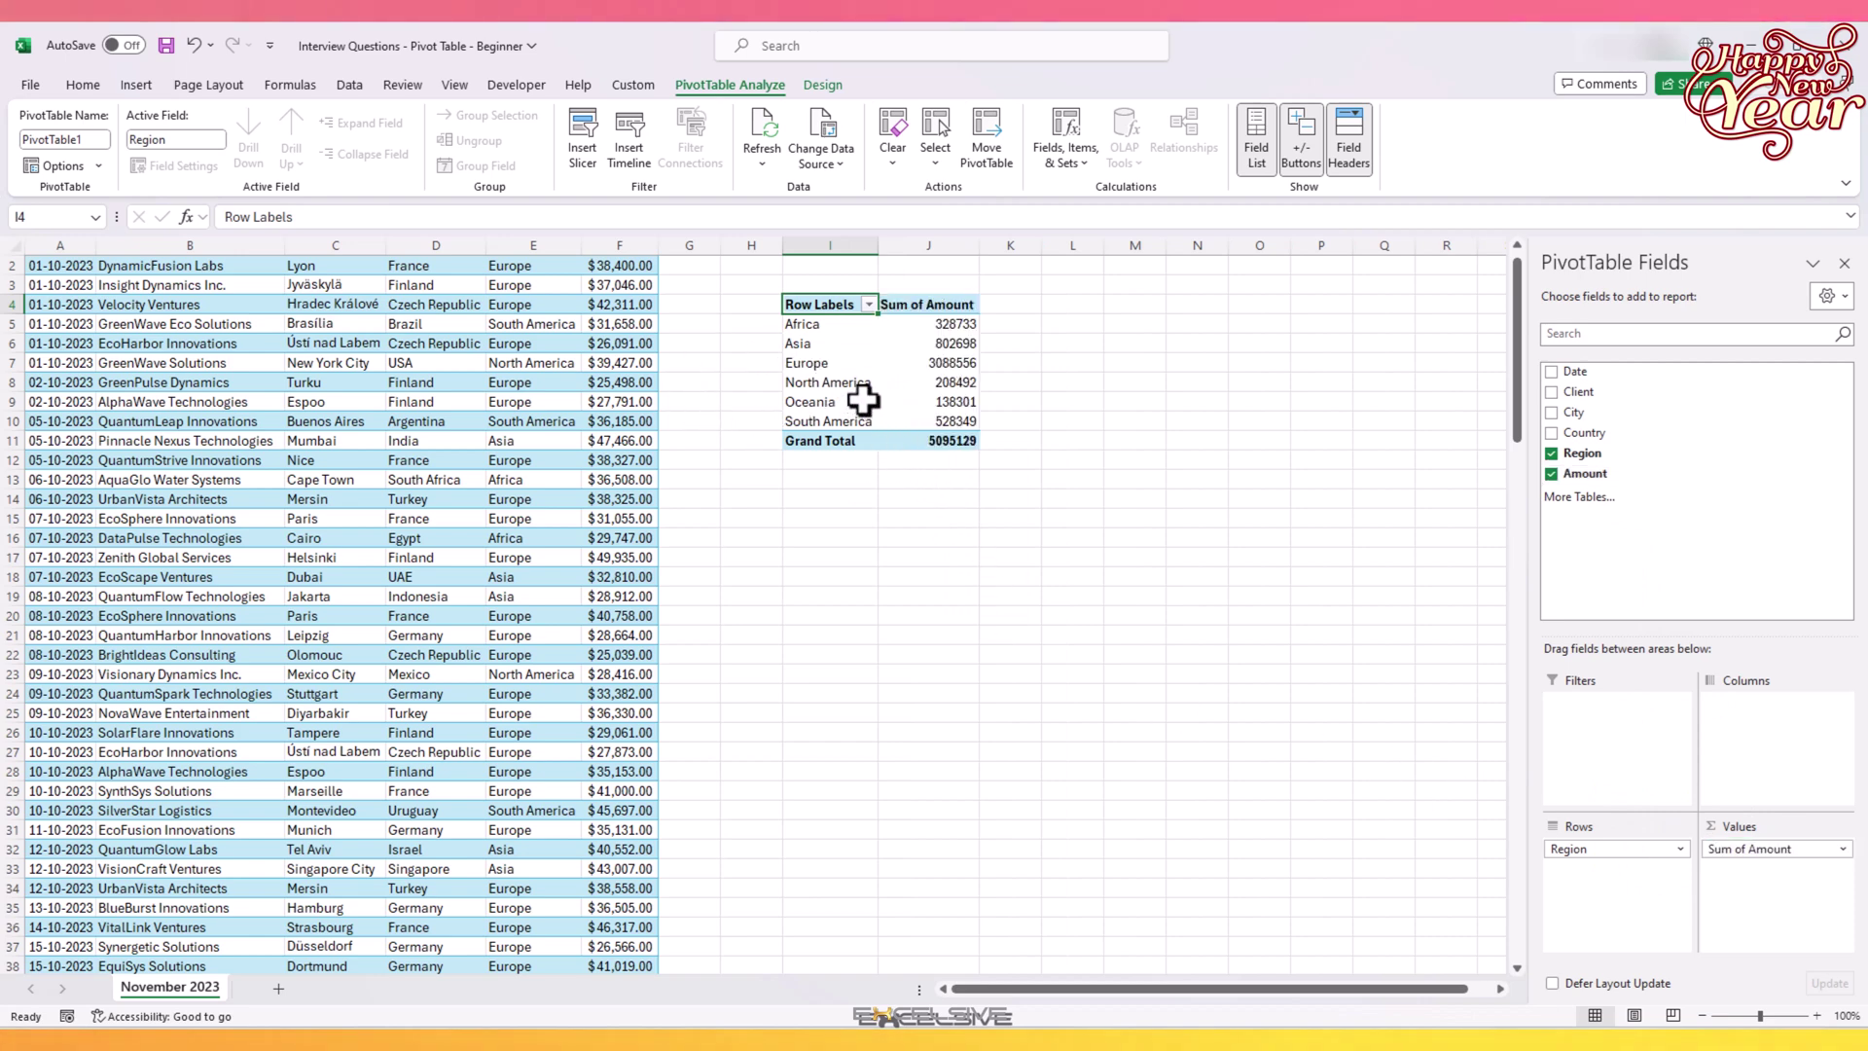
right_click(947, 360)
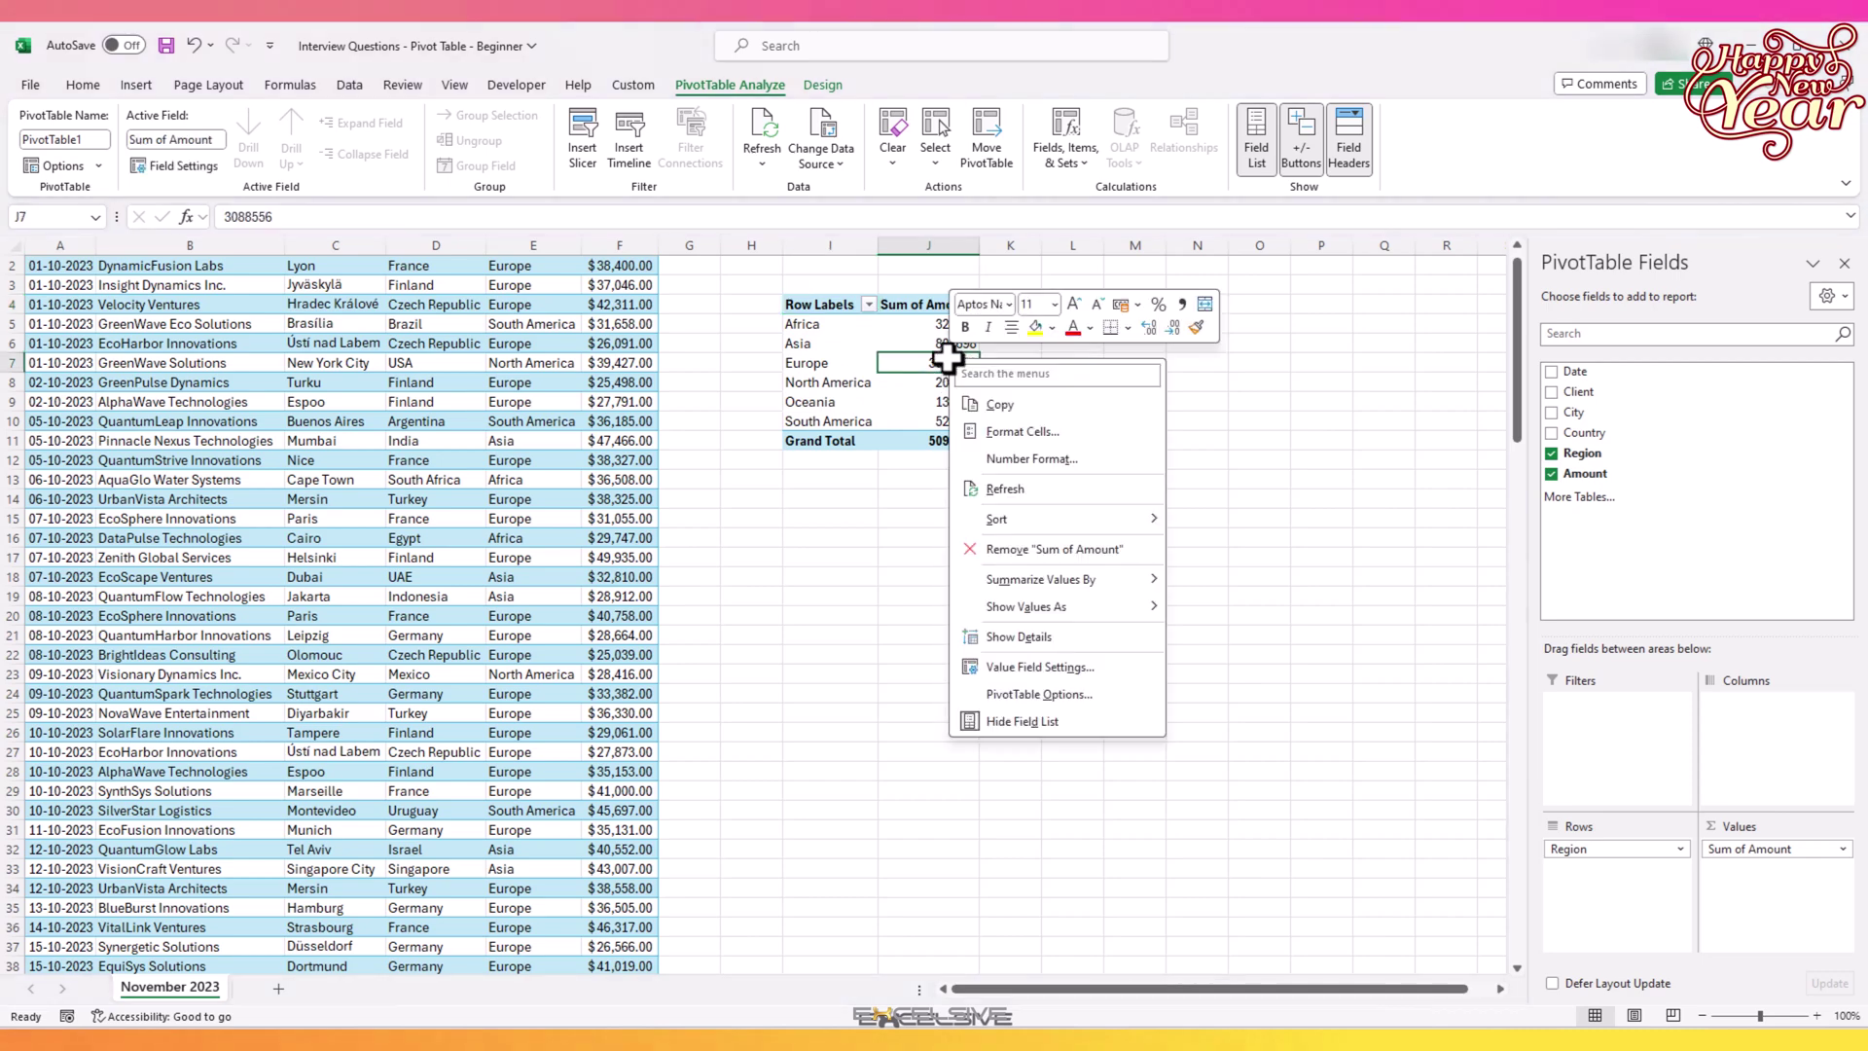
click(1012, 461)
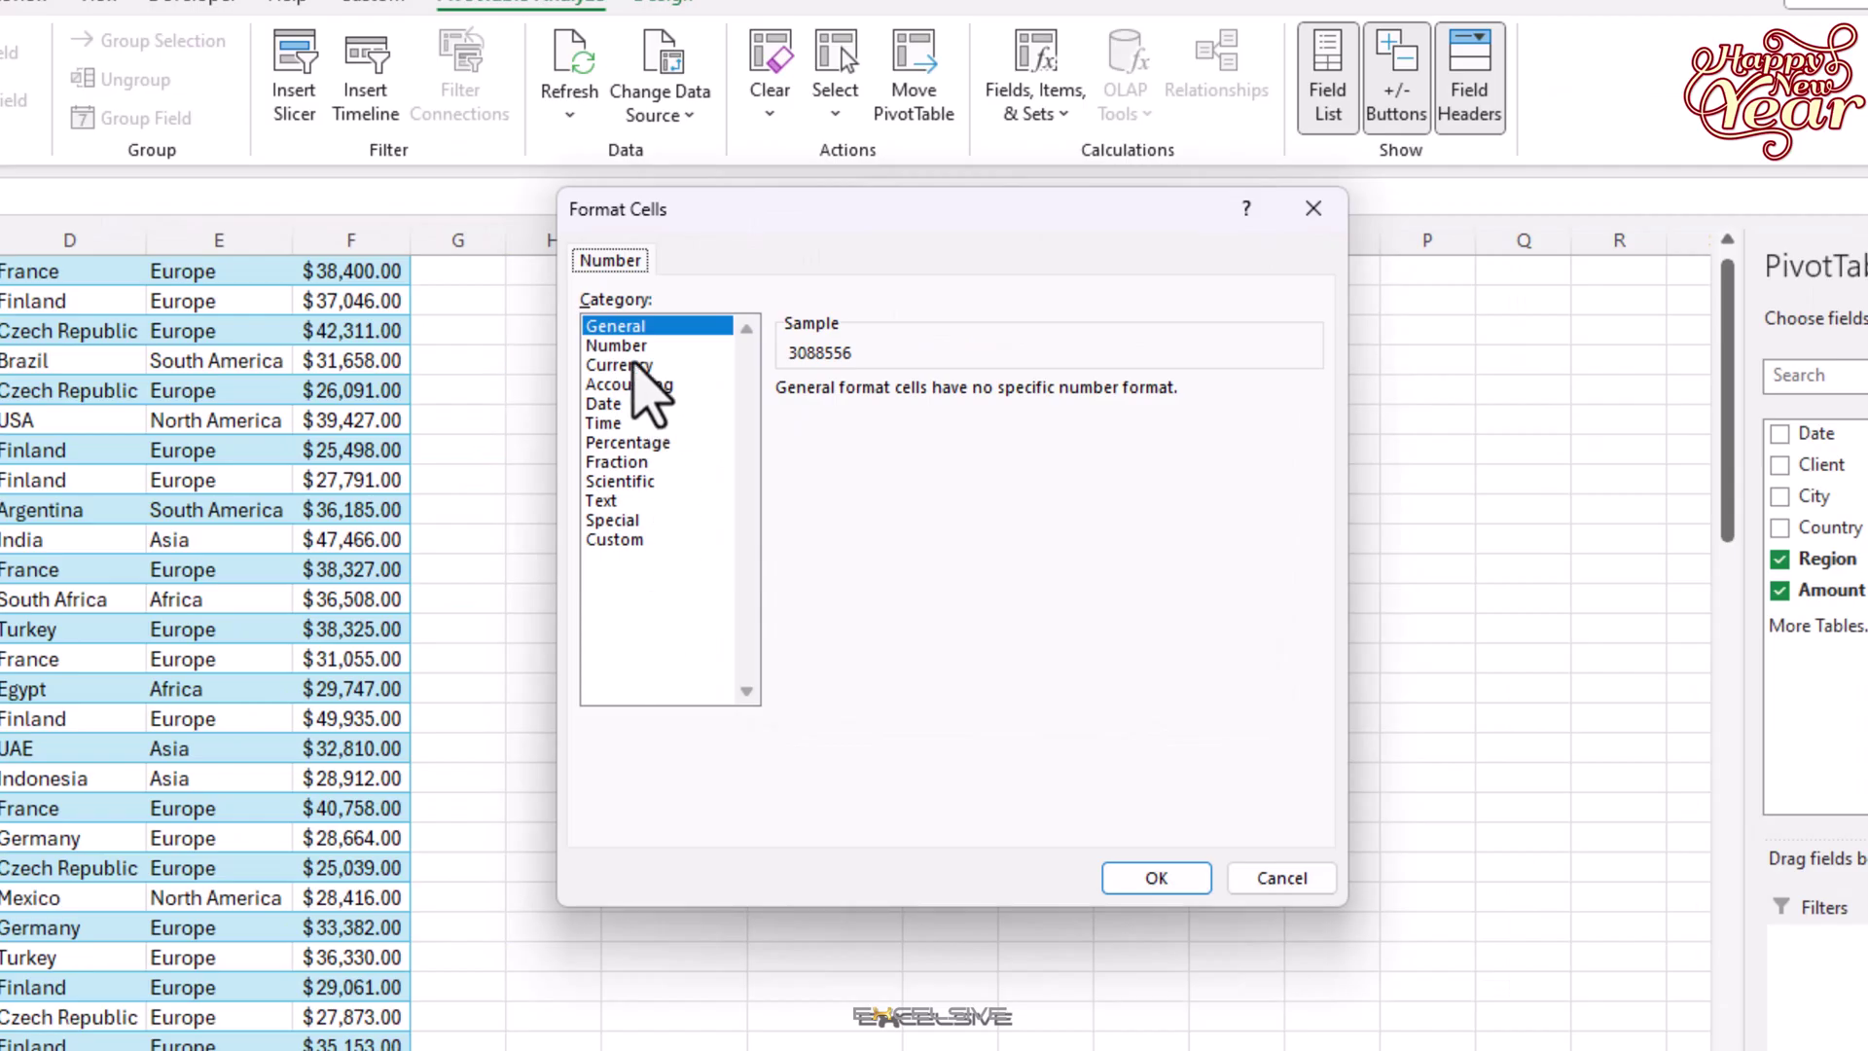
click(802, 317)
click(842, 428)
click(1132, 880)
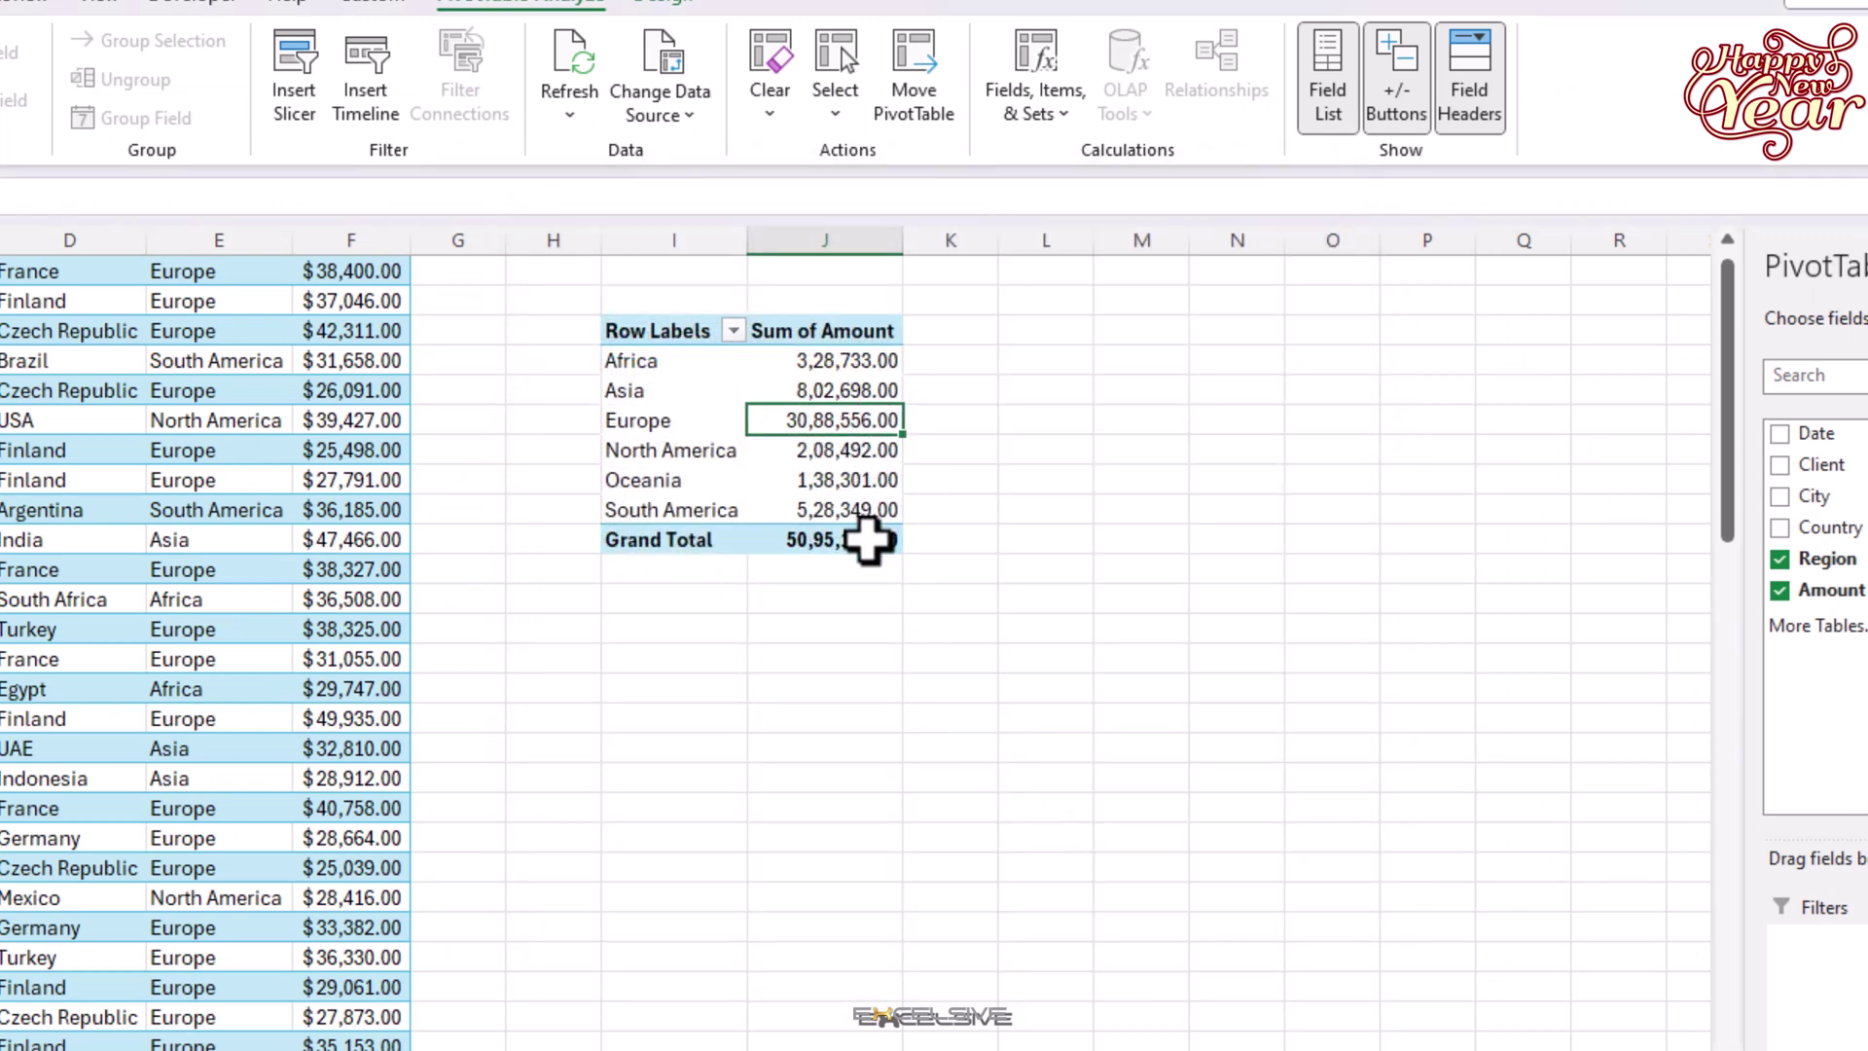
Insert a 3-D pie PivotChart of regional totals and move it lower right, off the pivot table
mouse_move(867, 538)
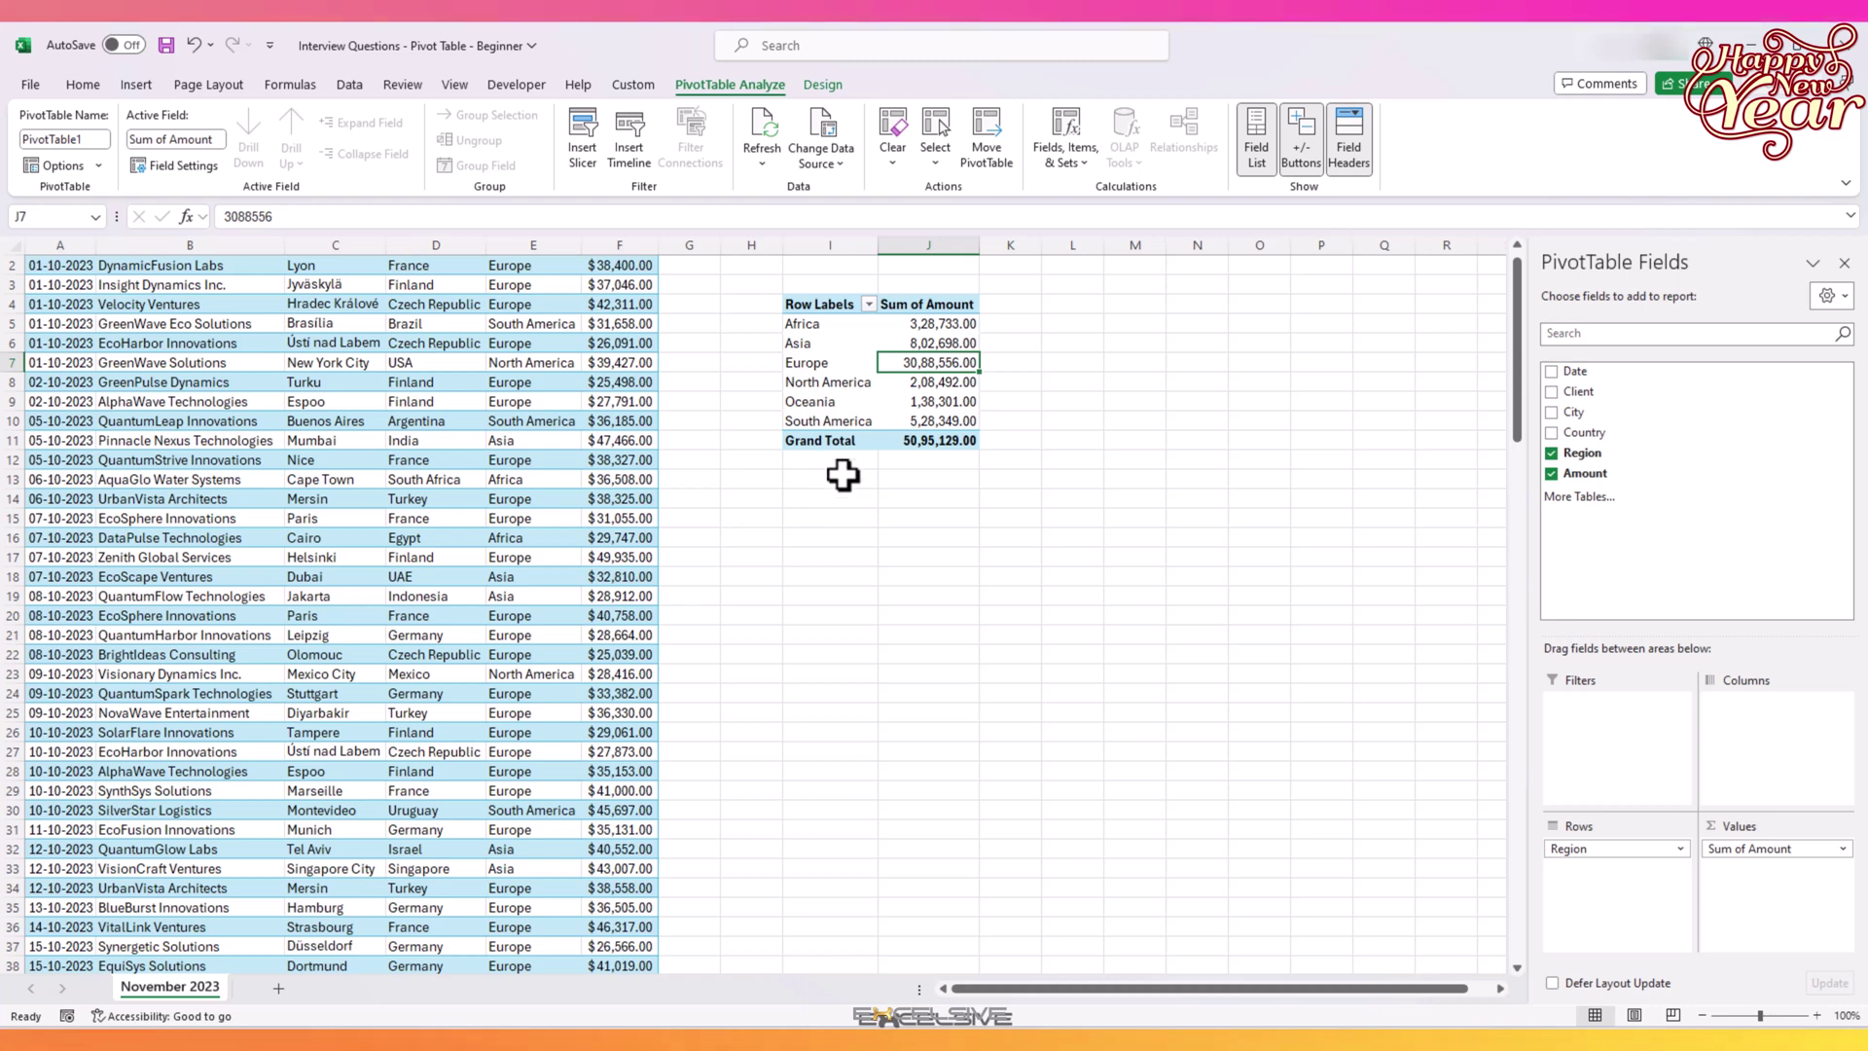
mouse_move(895, 440)
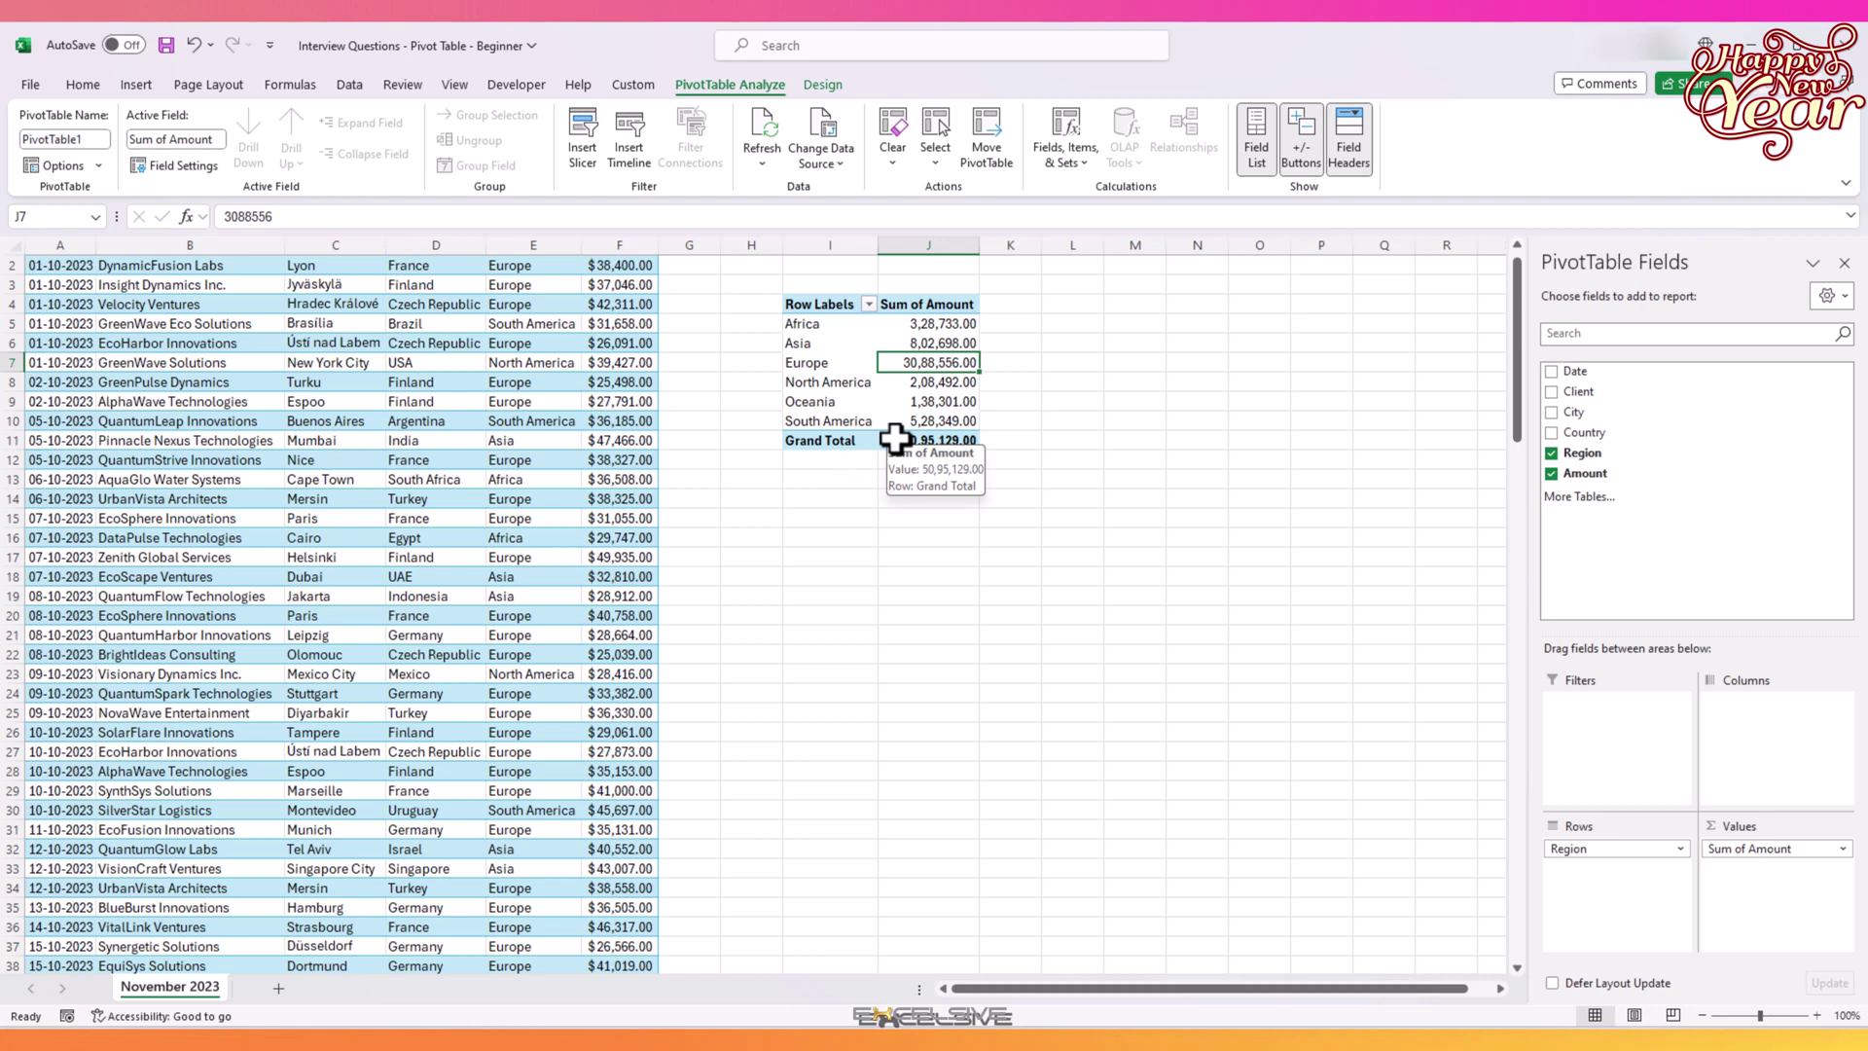
click(149, 83)
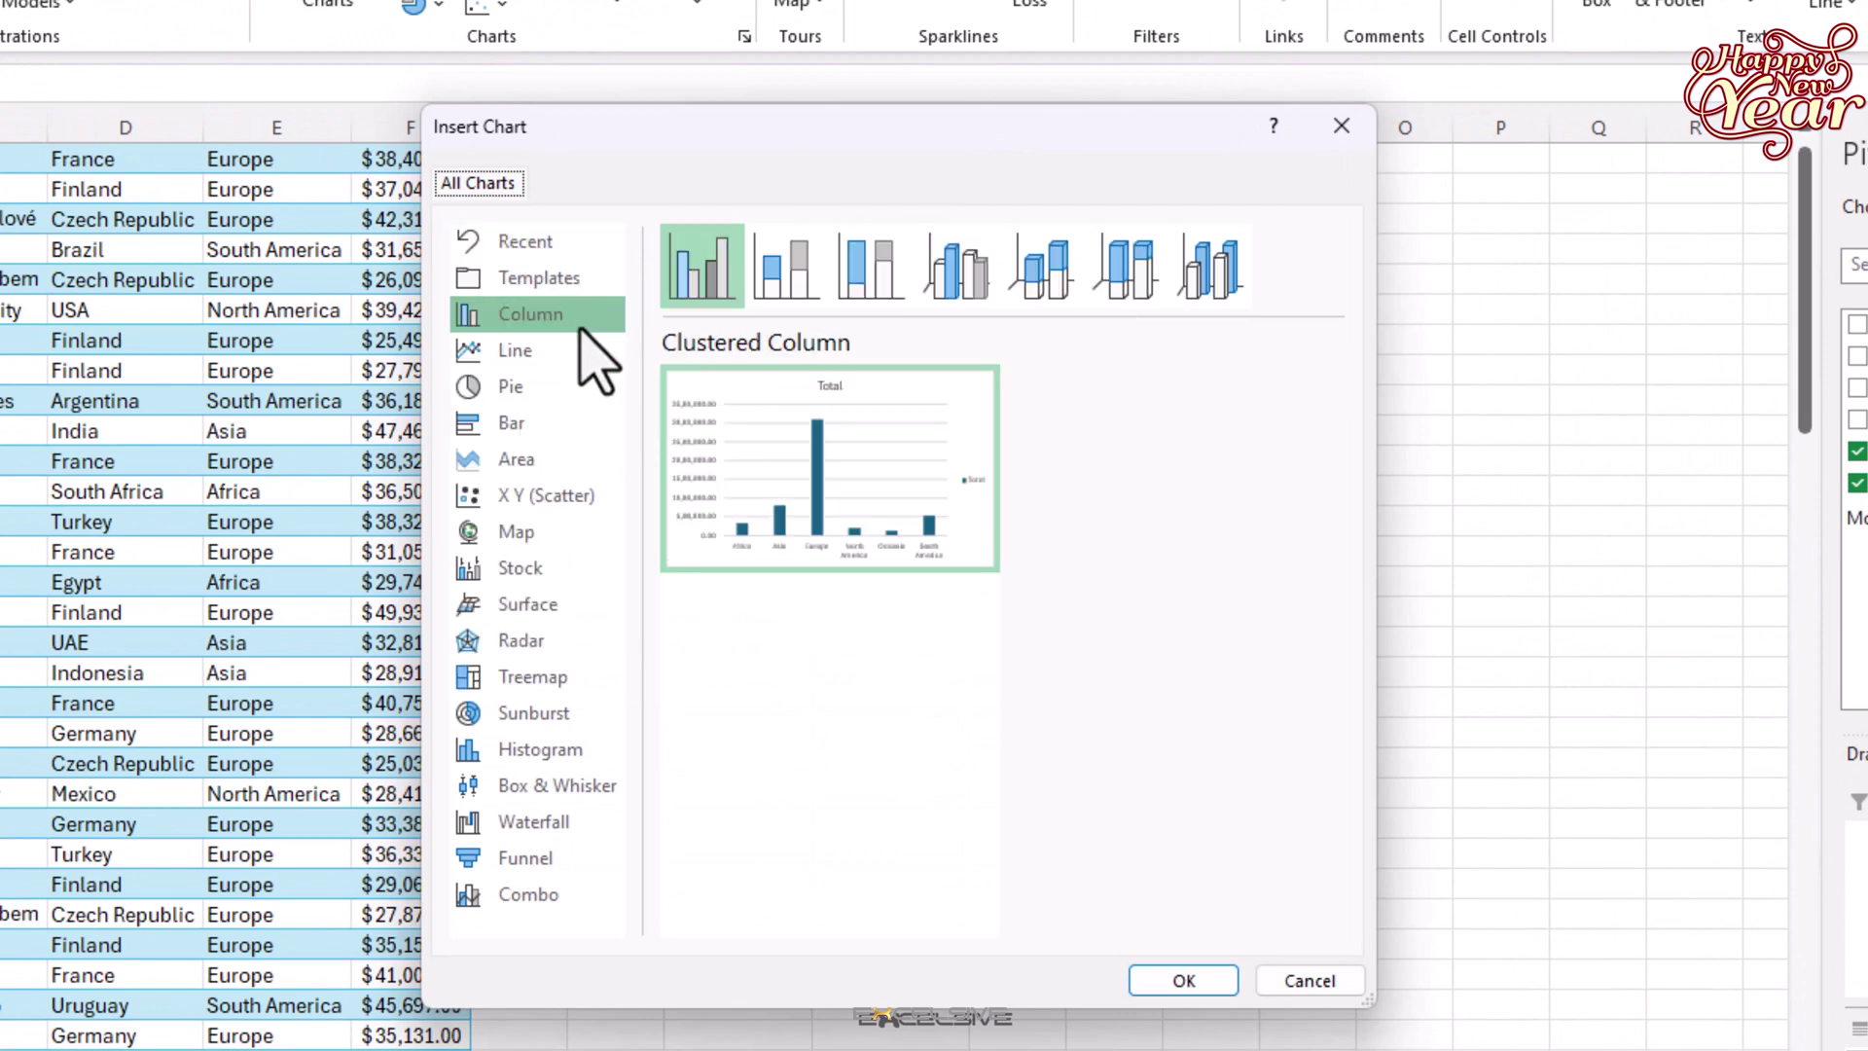
mouse_move(791, 470)
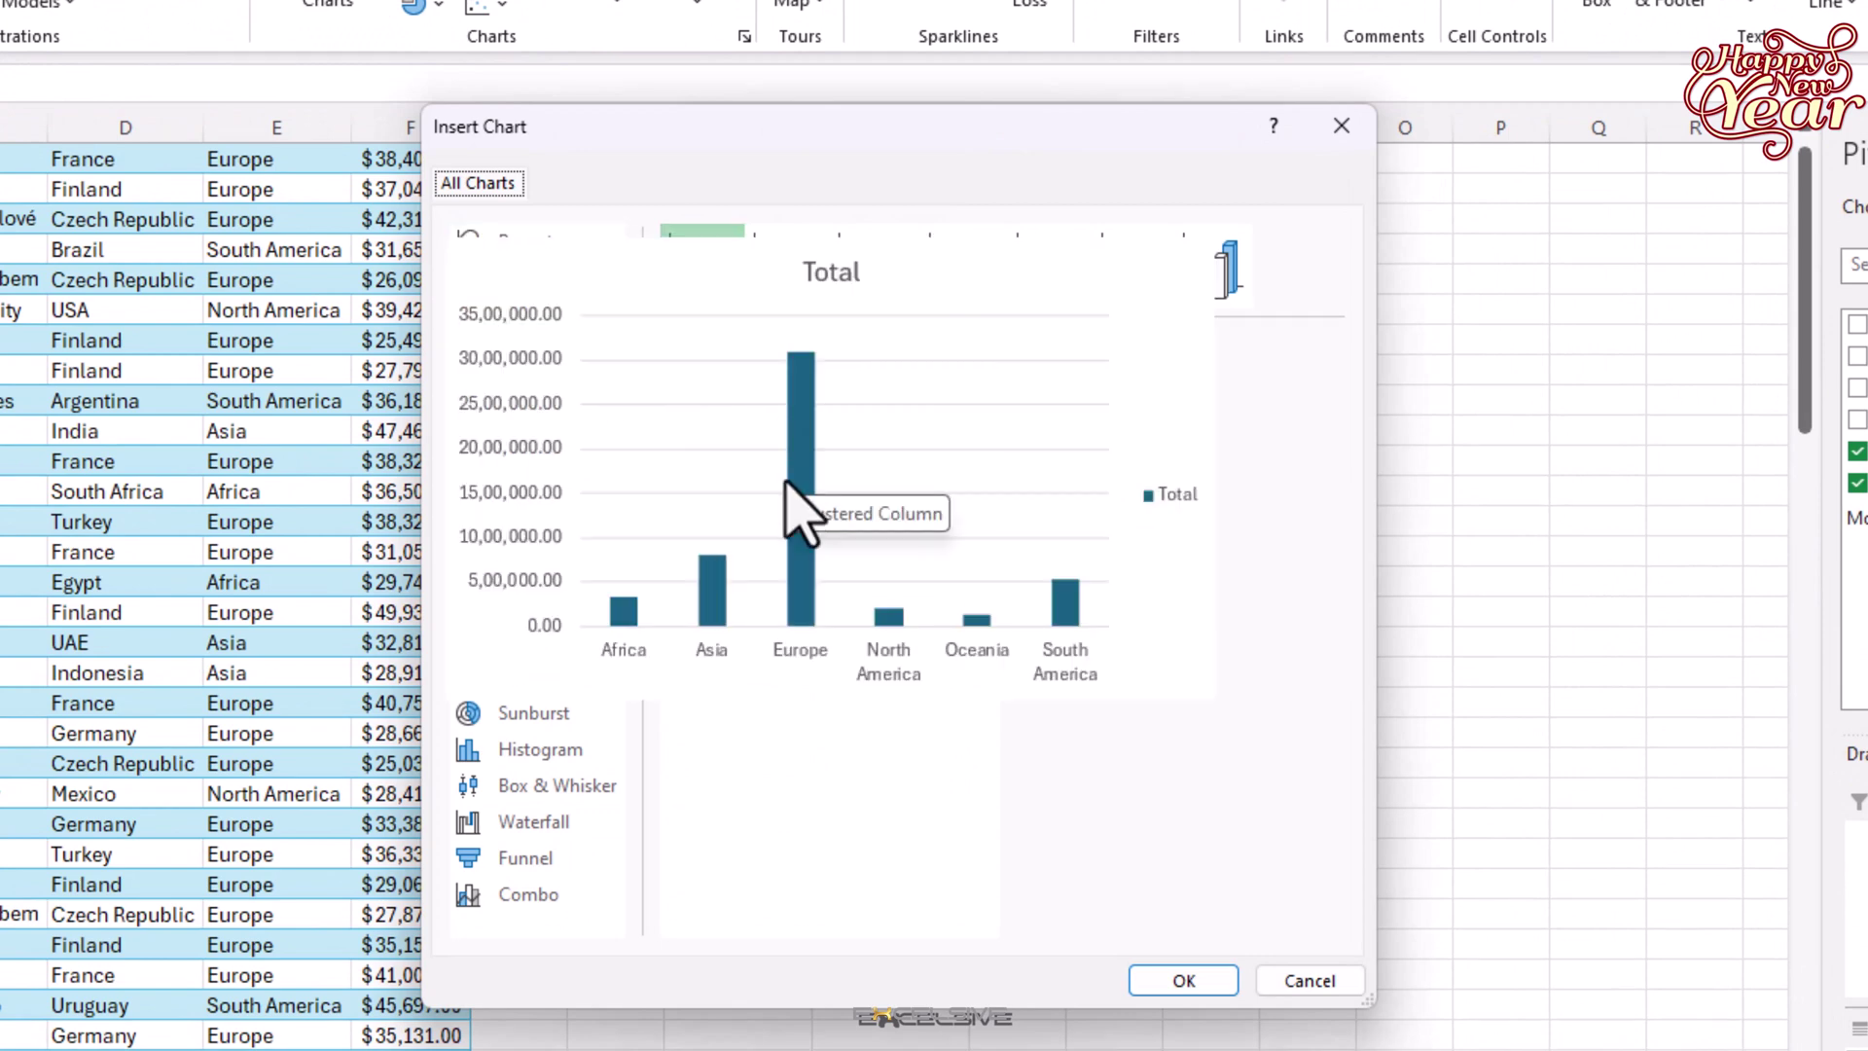
click(564, 388)
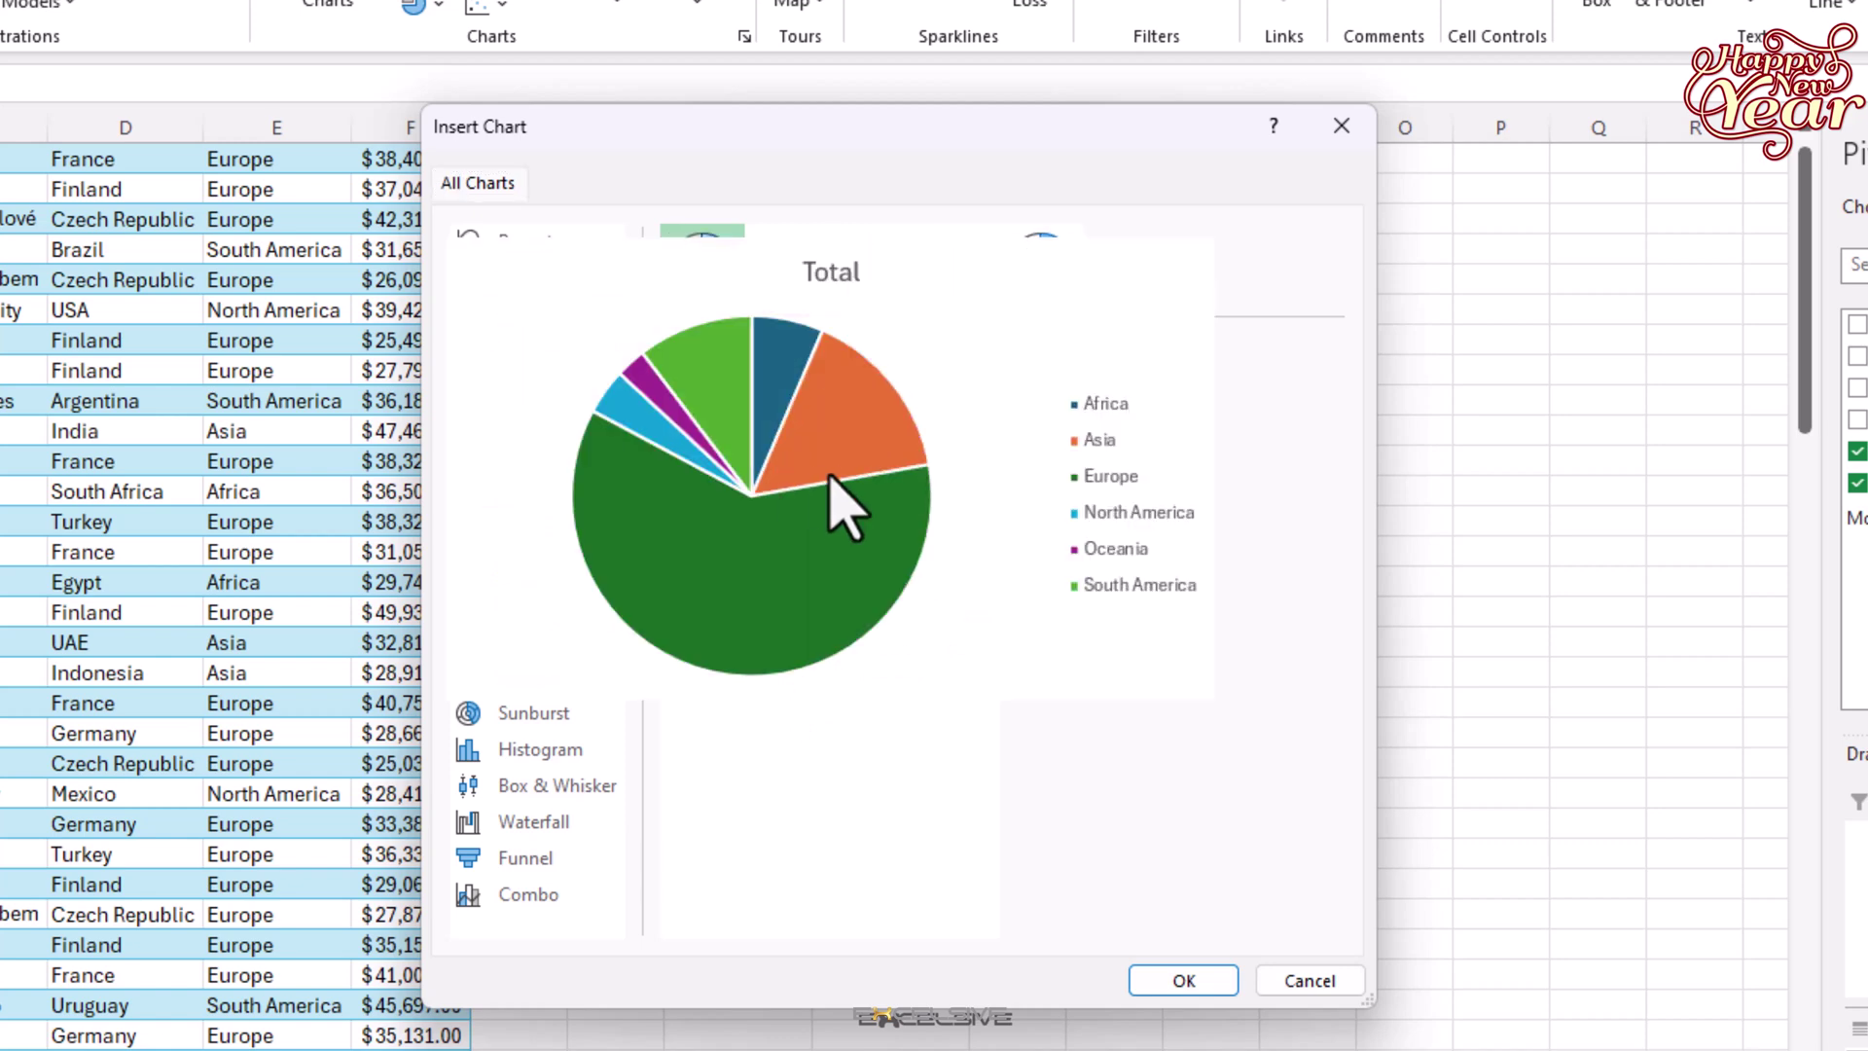
click(881, 263)
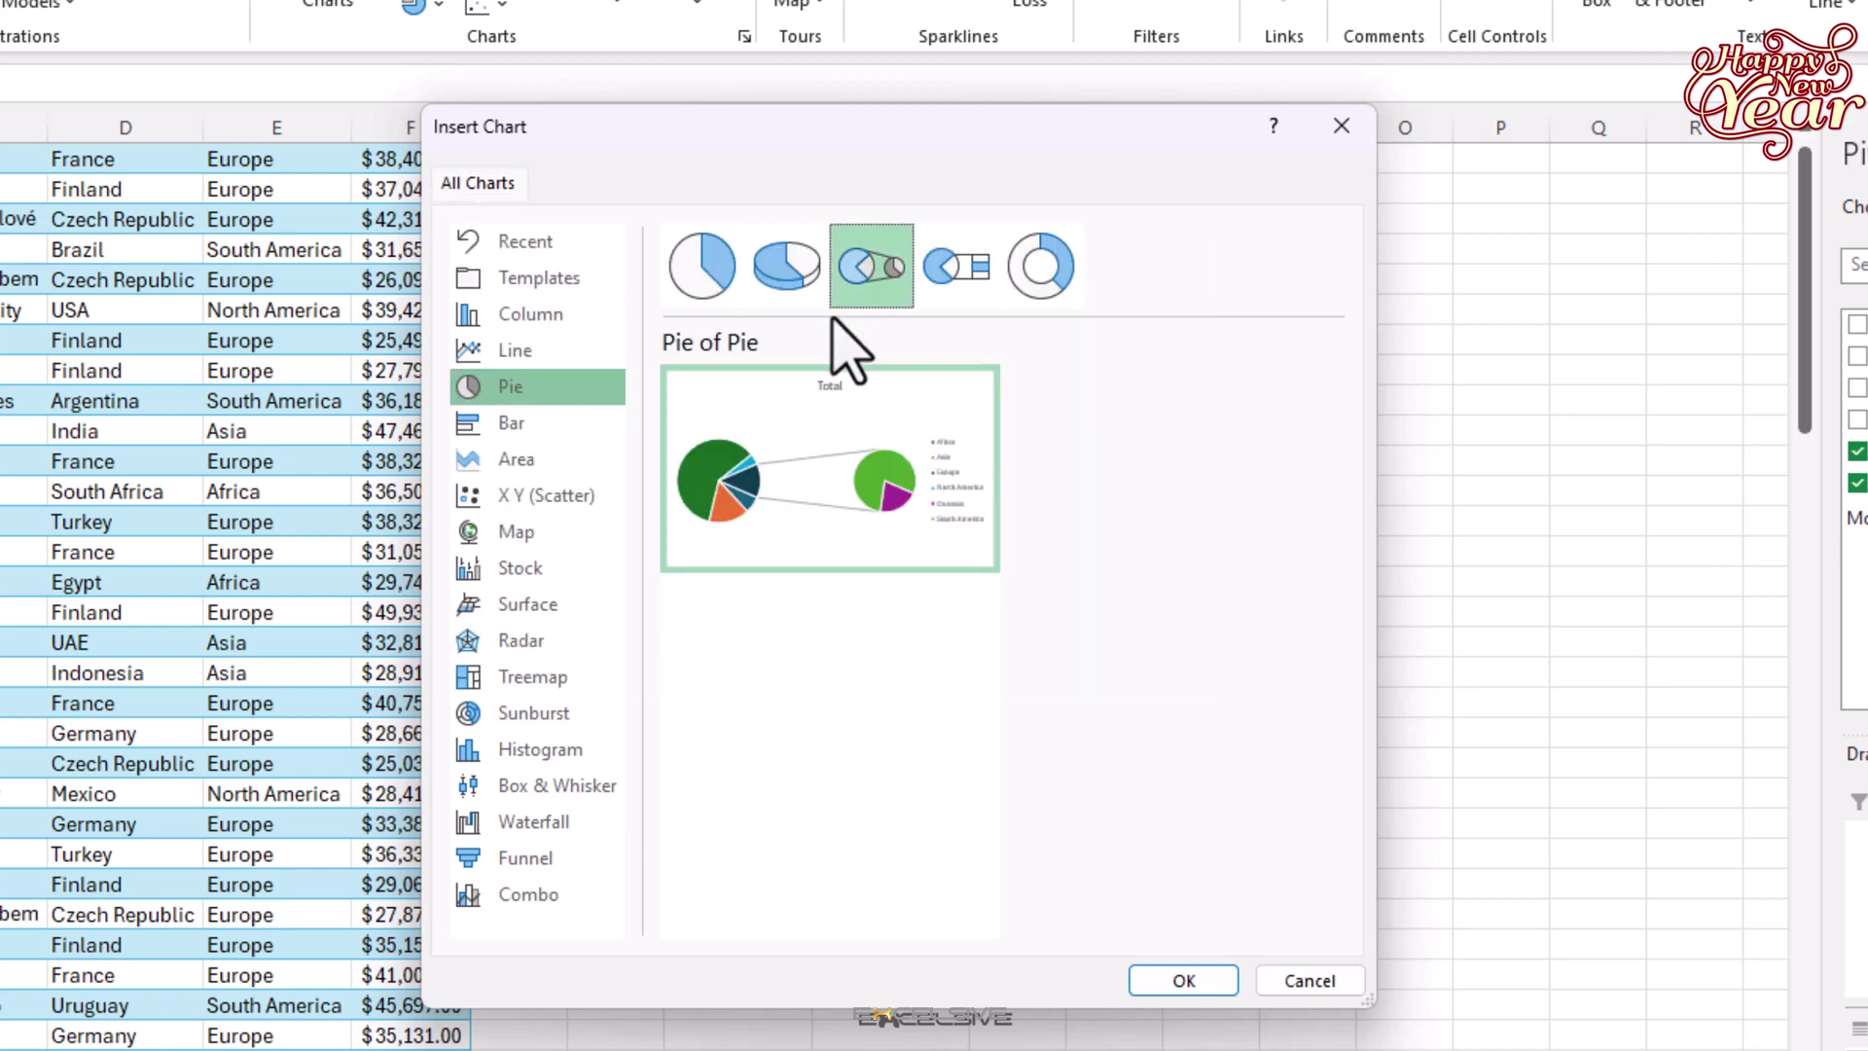
click(790, 282)
mouse_move(784, 459)
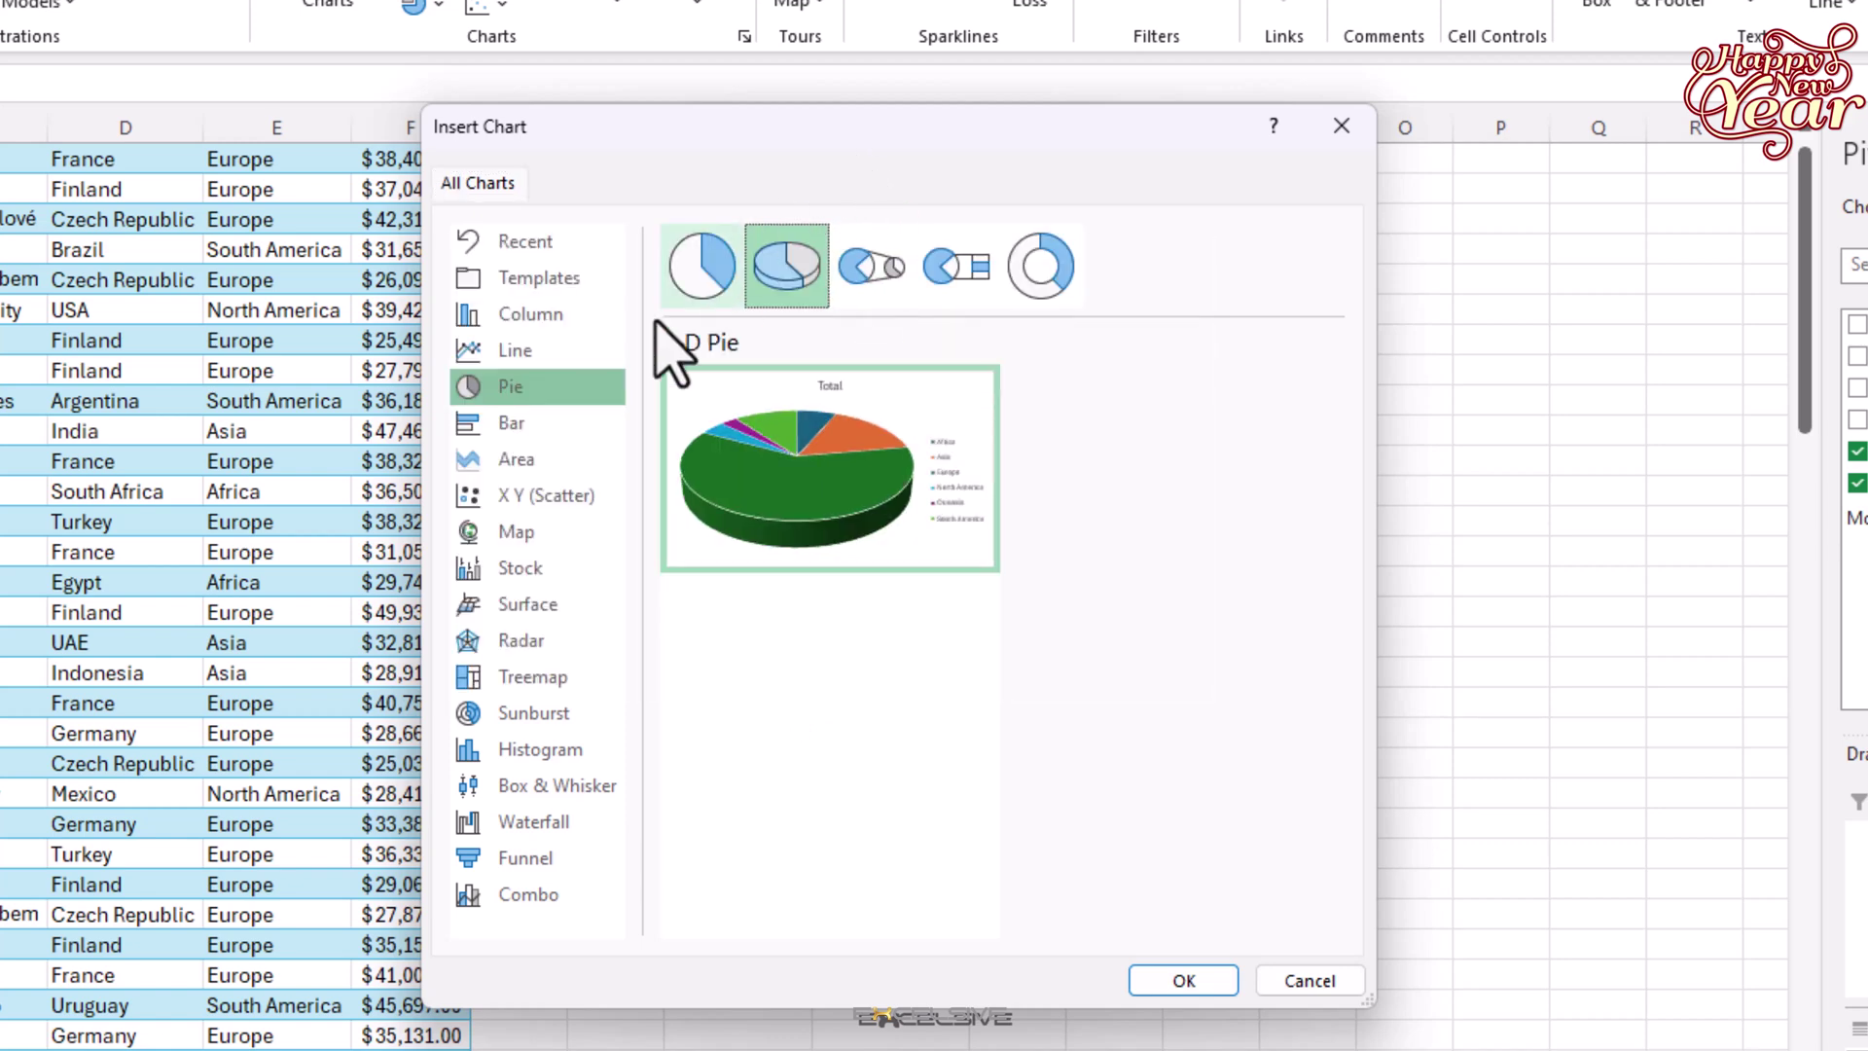
click(1185, 980)
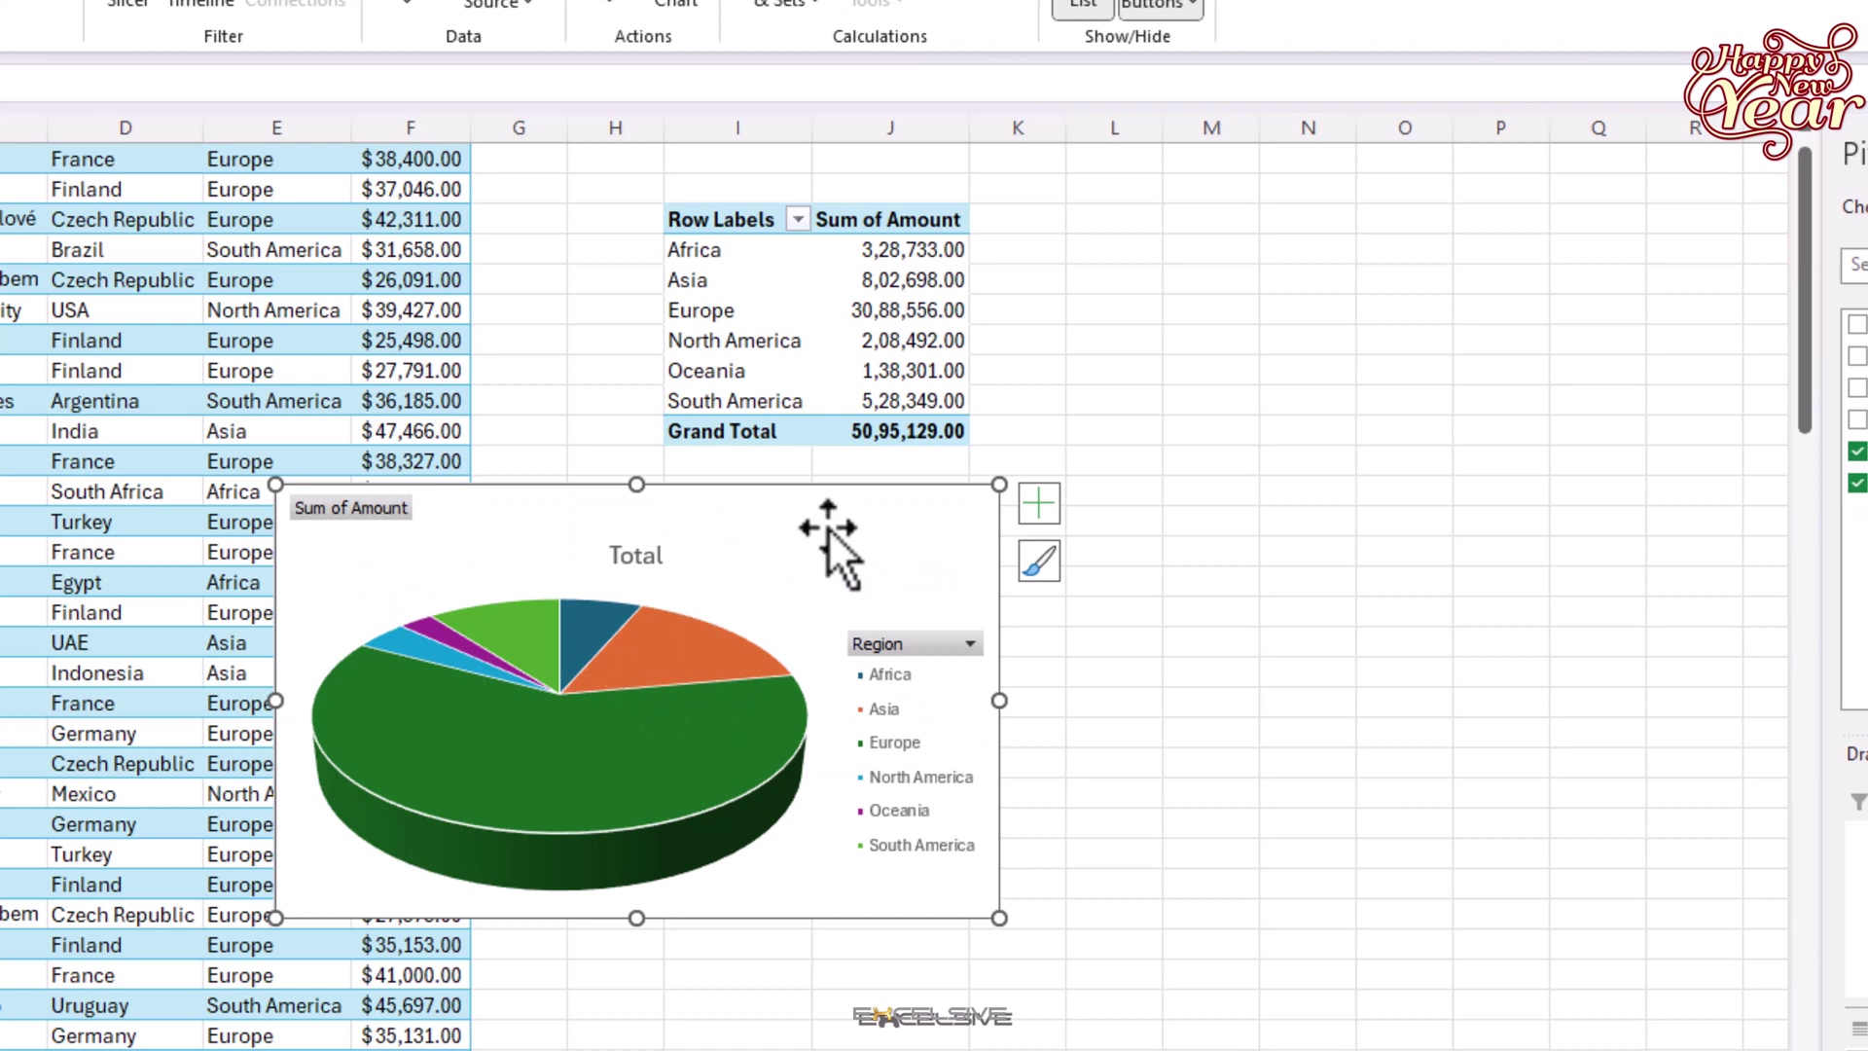
mouse_move(828, 530)
mouse_down()
mouse_move(1188, 696)
mouse_move(1118, 834)
mouse_move(1465, 812)
mouse_move(1450, 771)
mouse_up()
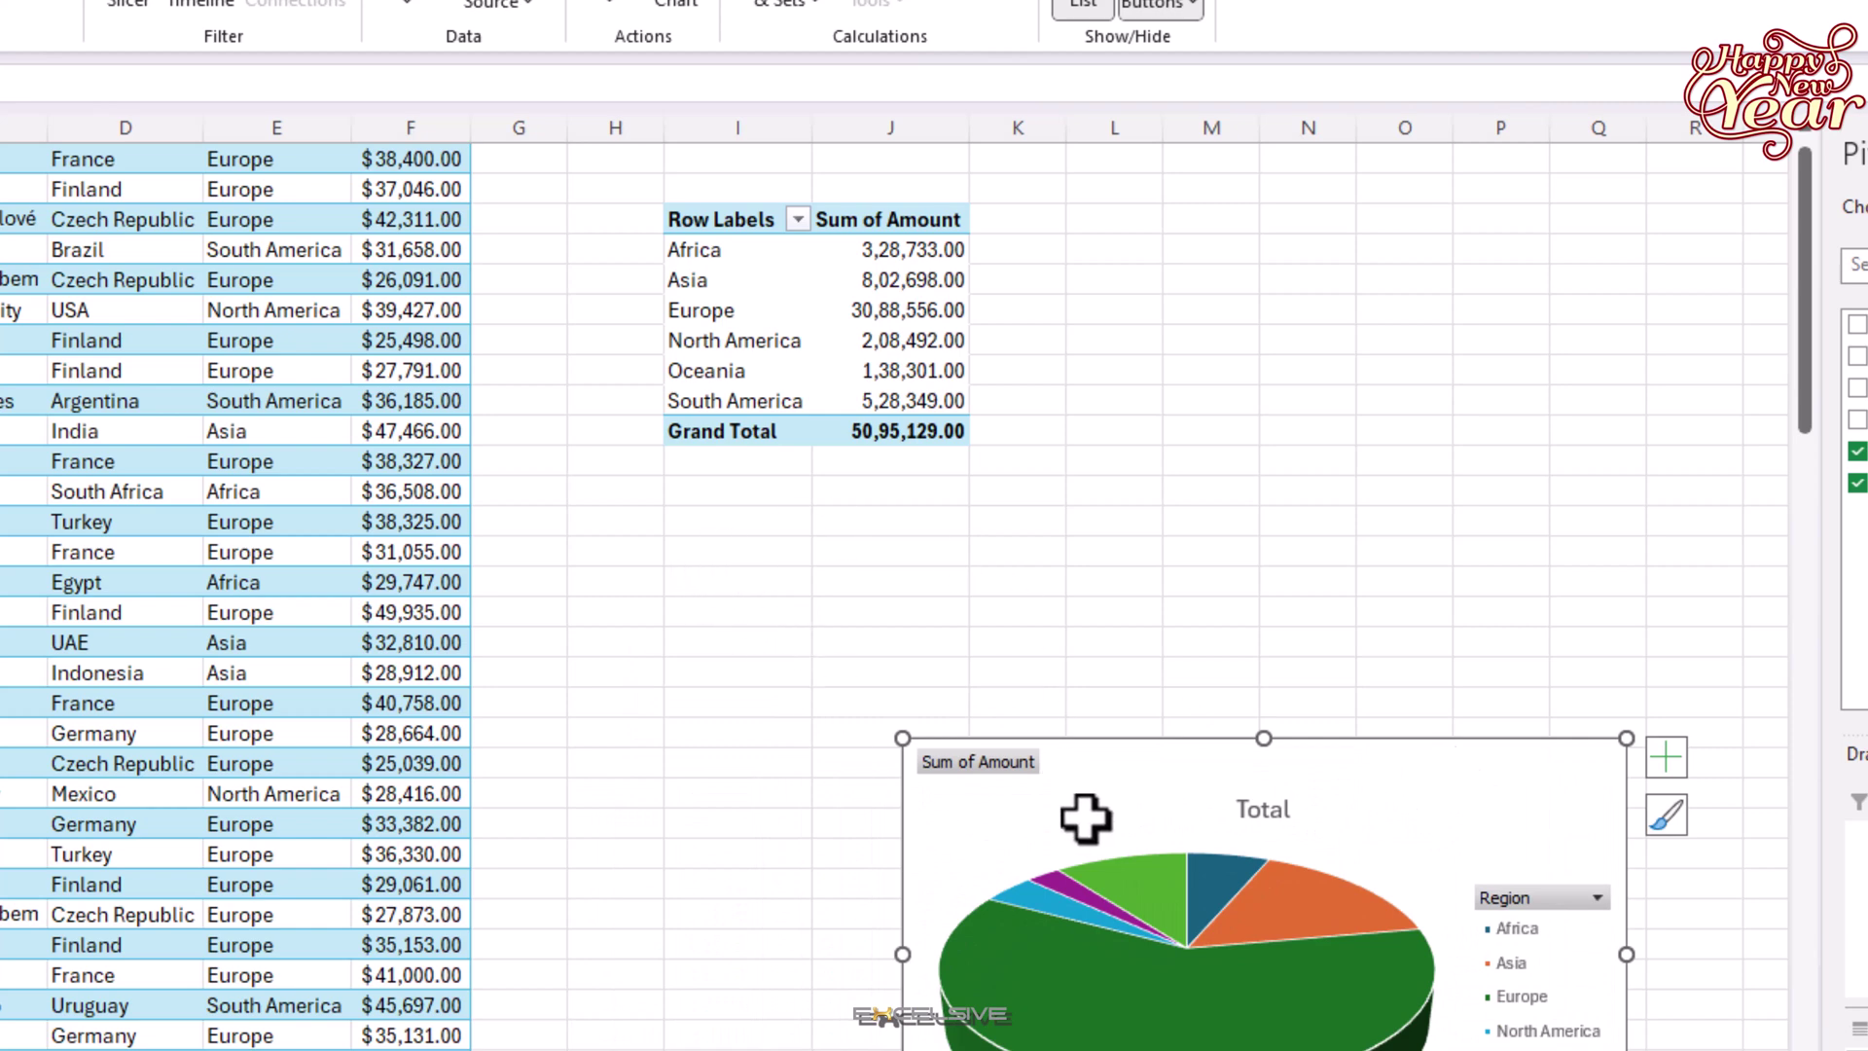
click(797, 345)
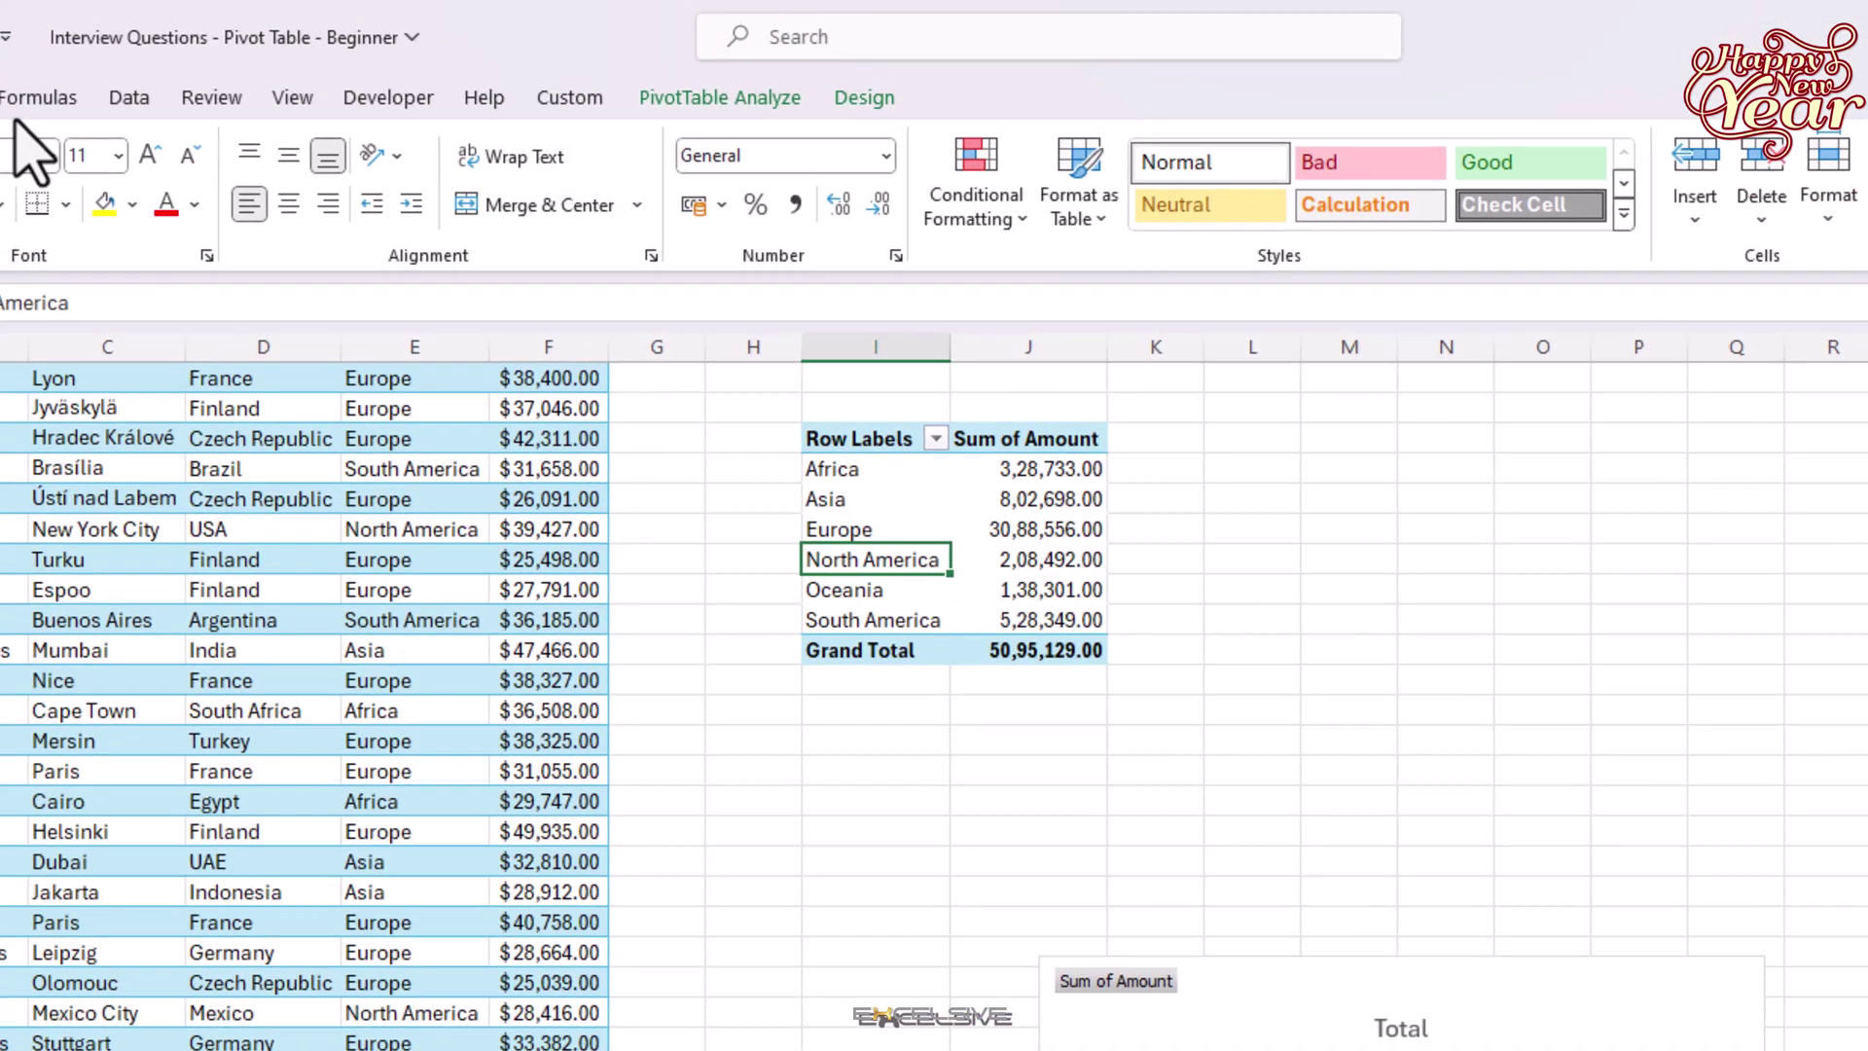
click(2, 97)
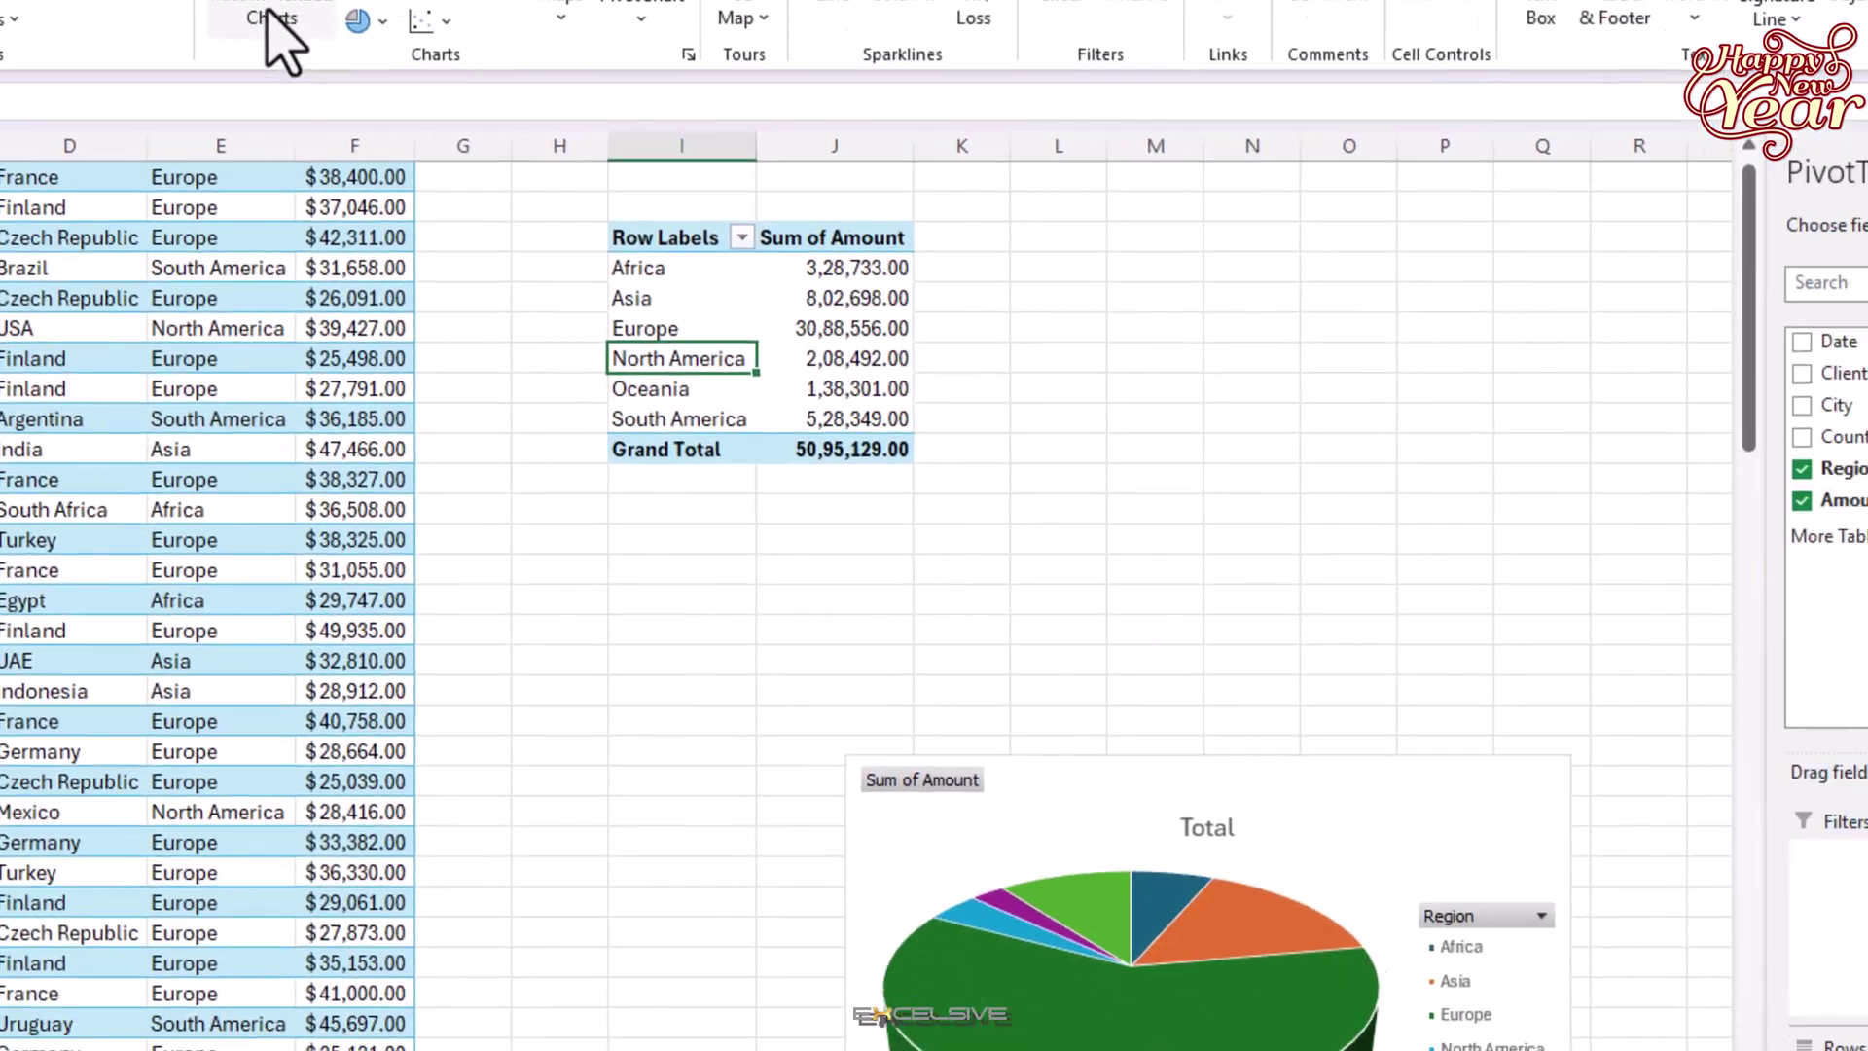
click(458, 180)
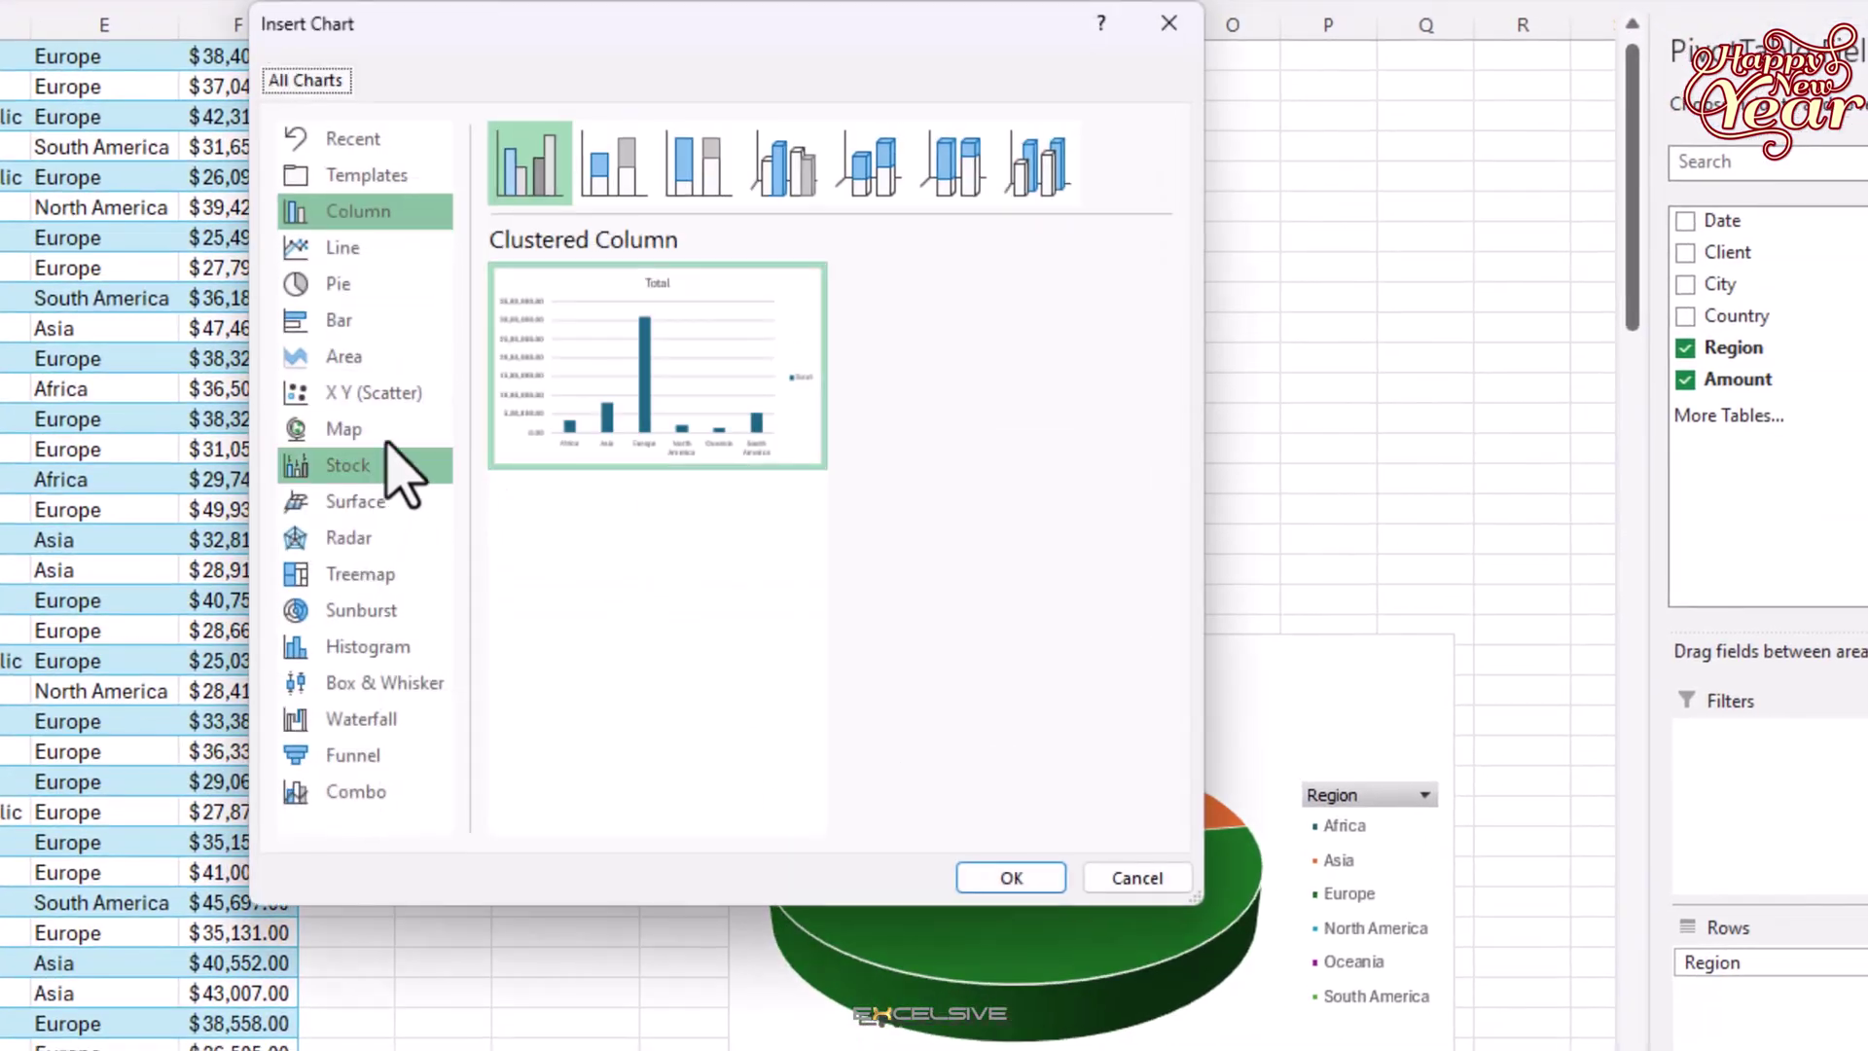
click(399, 394)
click(403, 467)
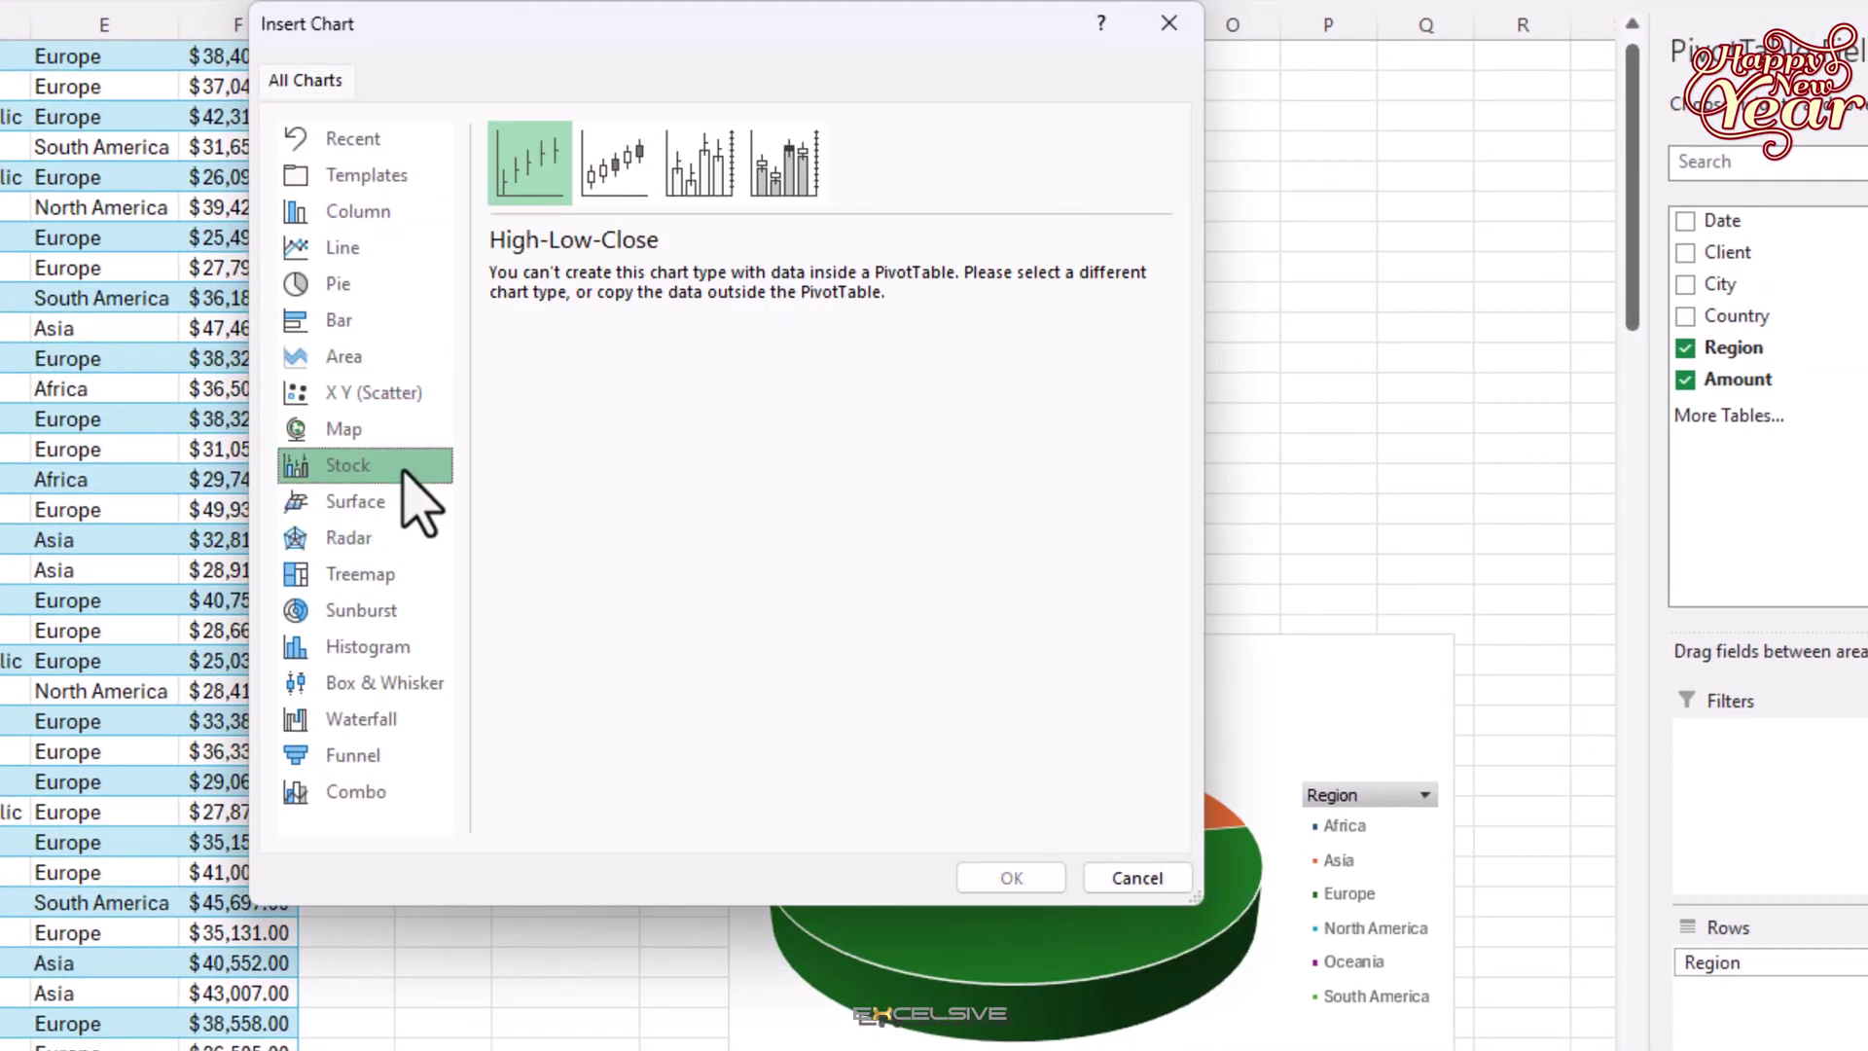
click(396, 650)
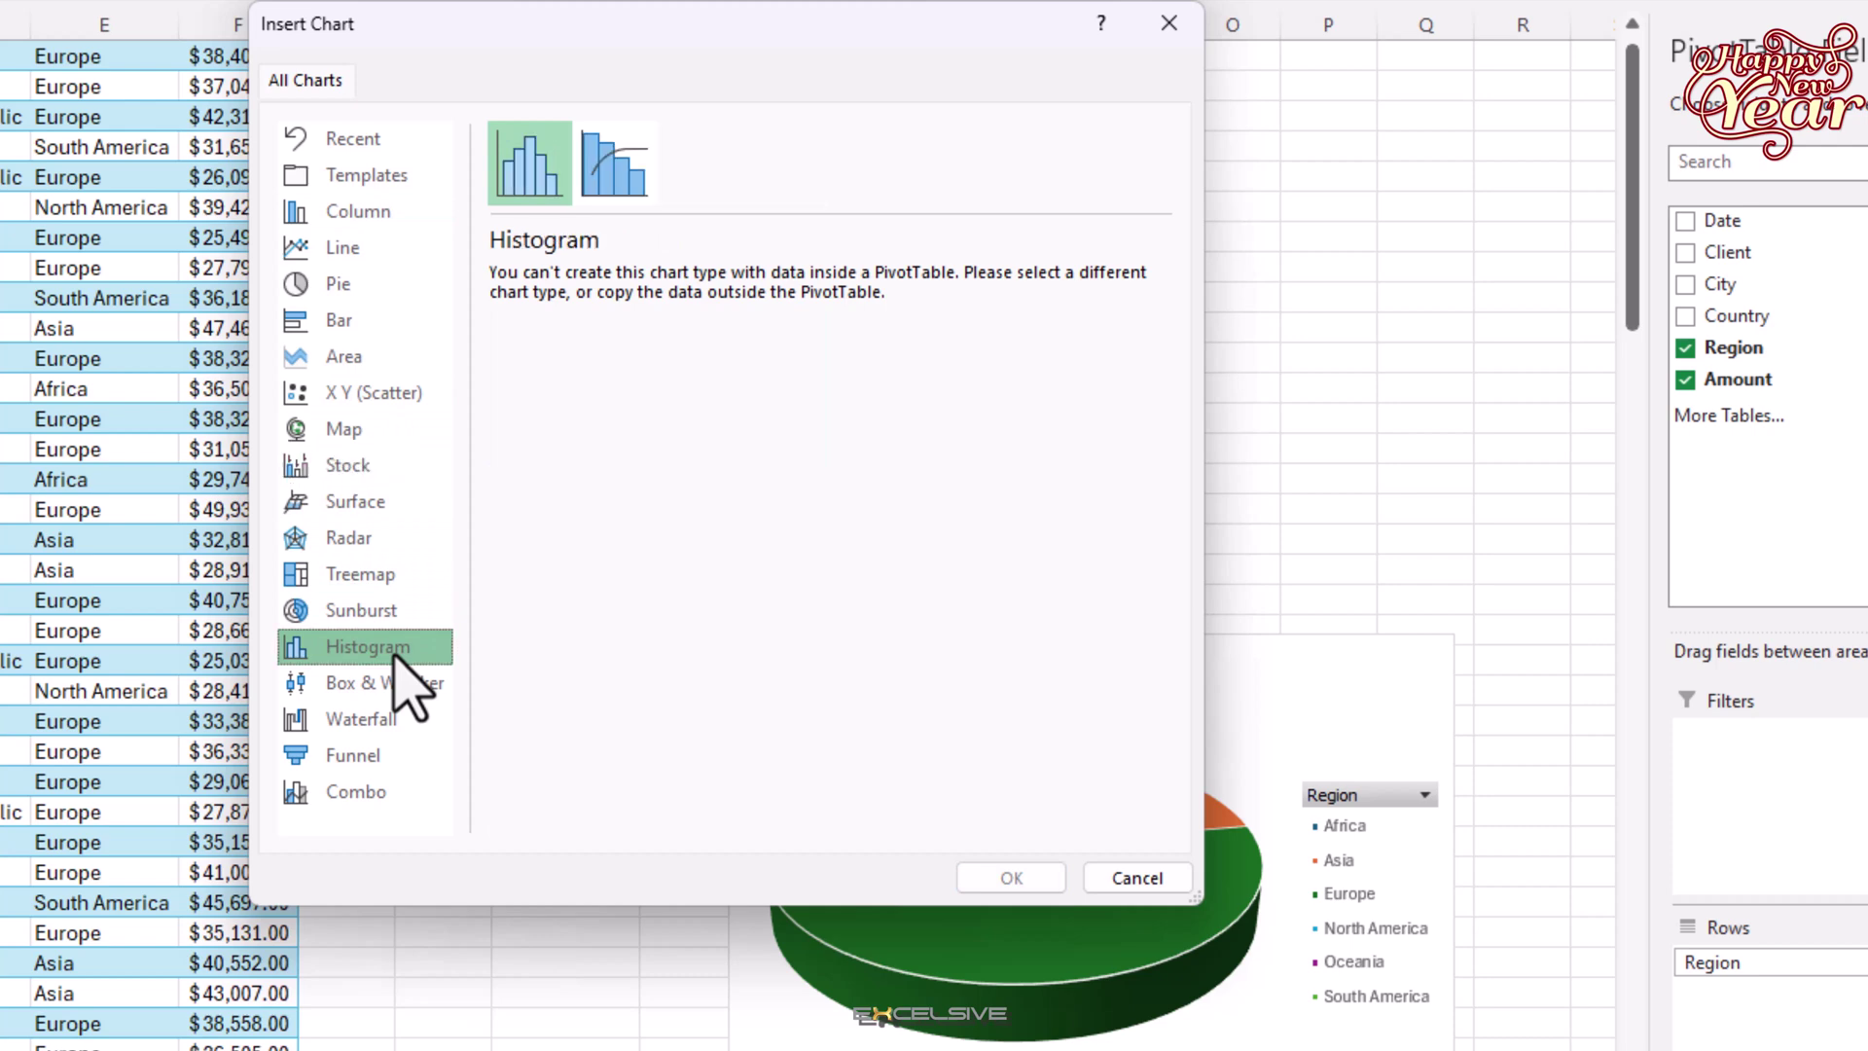
click(1119, 880)
click(258, 298)
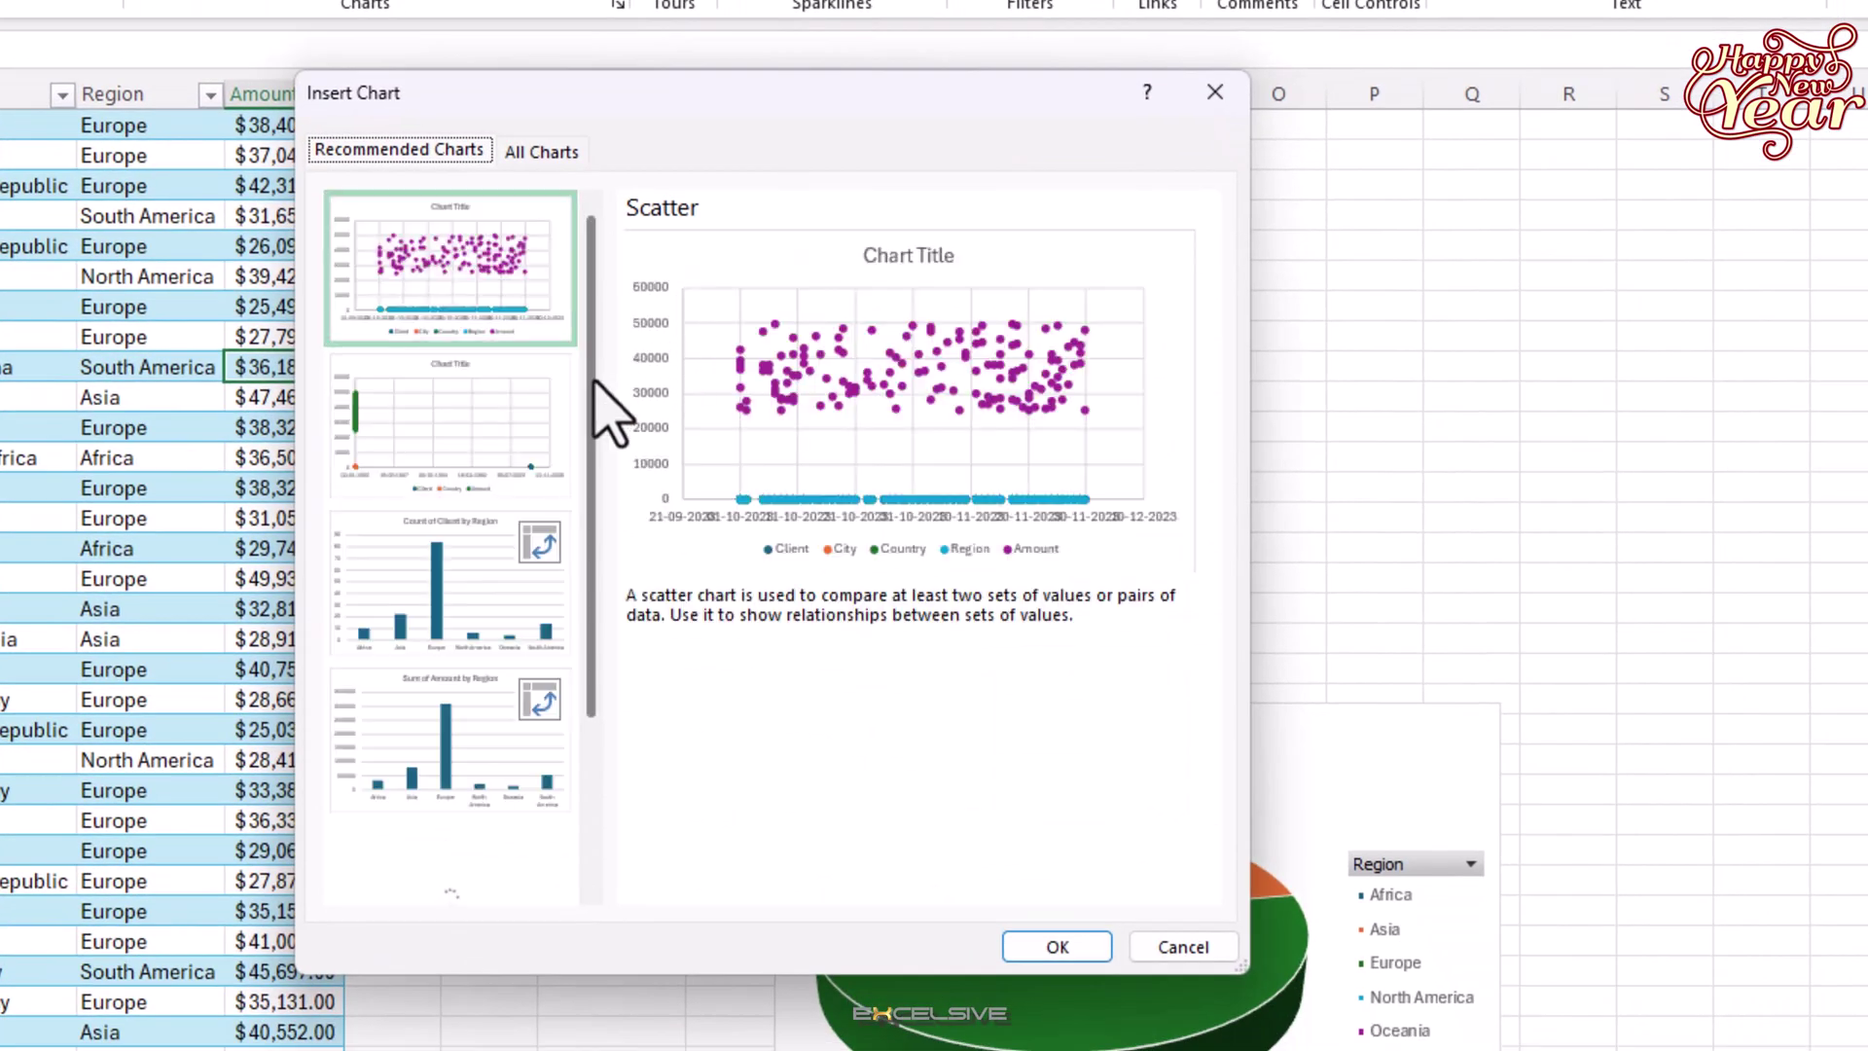
drag(595, 382, 600, 633)
click(576, 156)
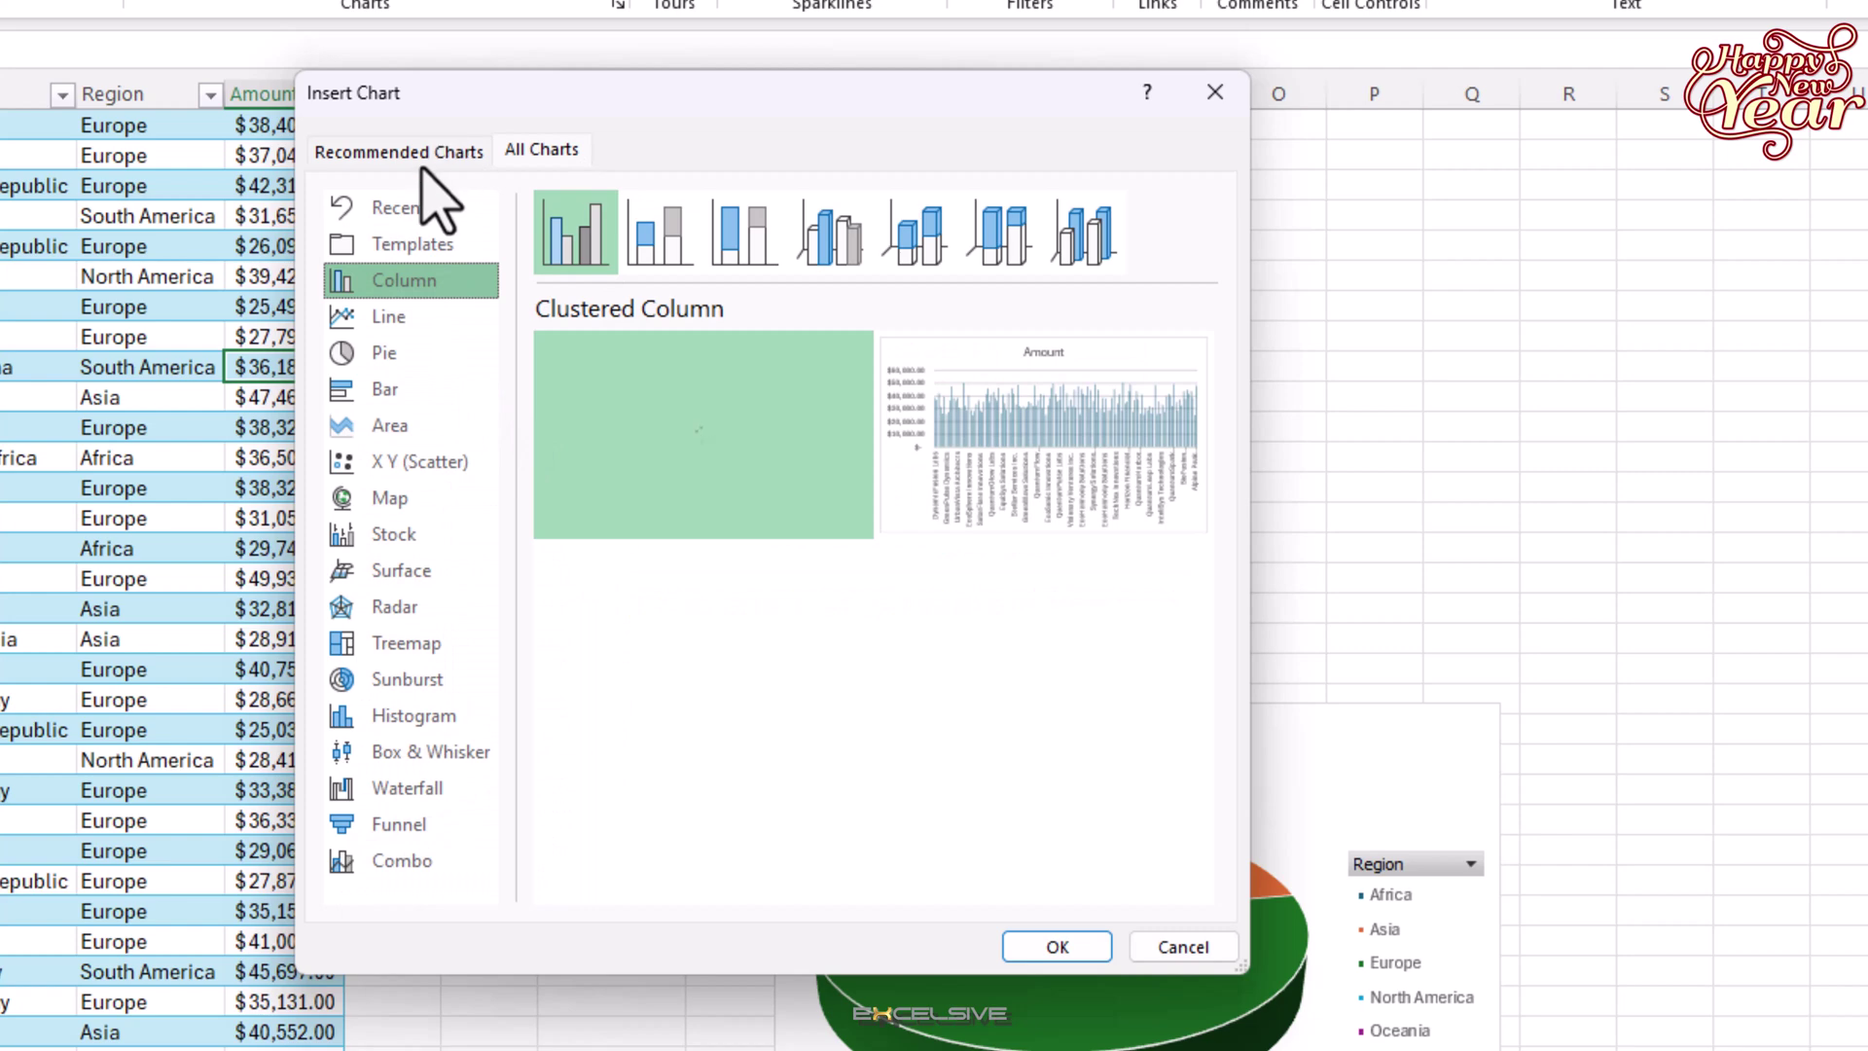
mouse_move(949, 442)
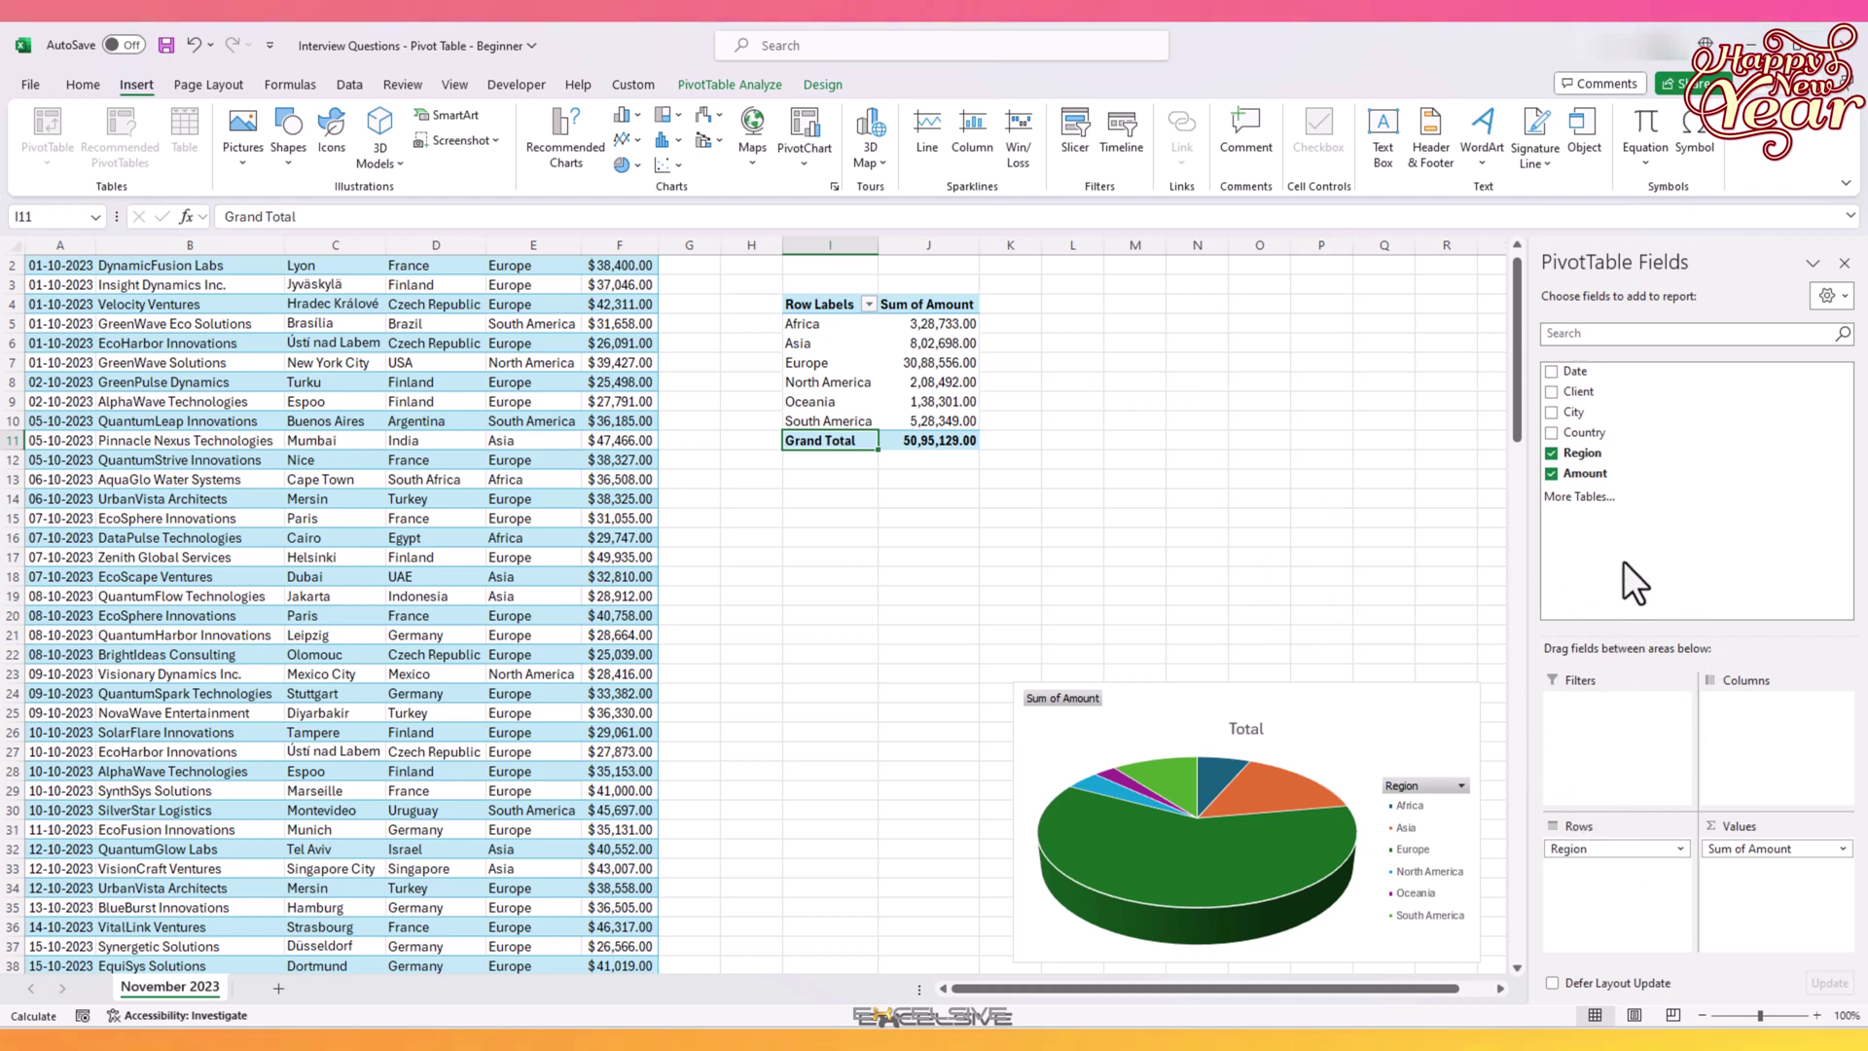
Replace Region with Country in the rows, move Region to Filters, and open its filter list
click(1551, 455)
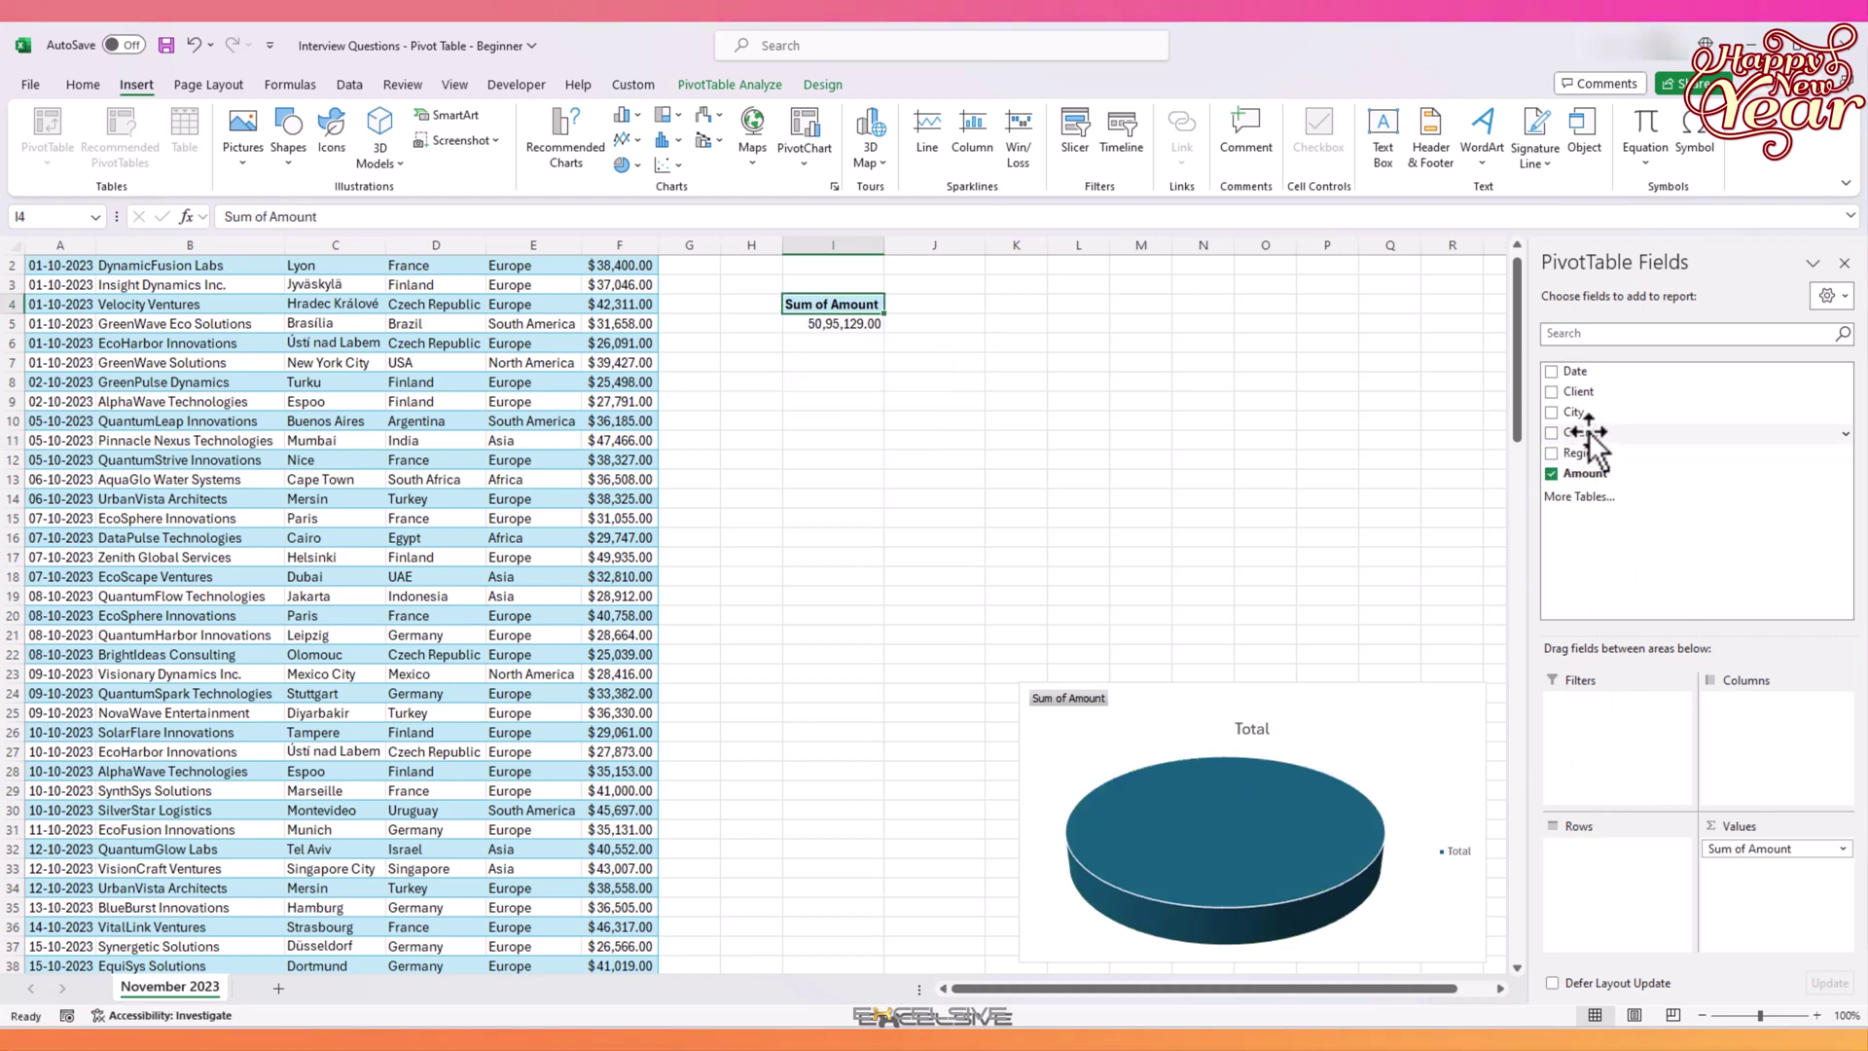
click(1588, 433)
drag(1588, 433, 1620, 853)
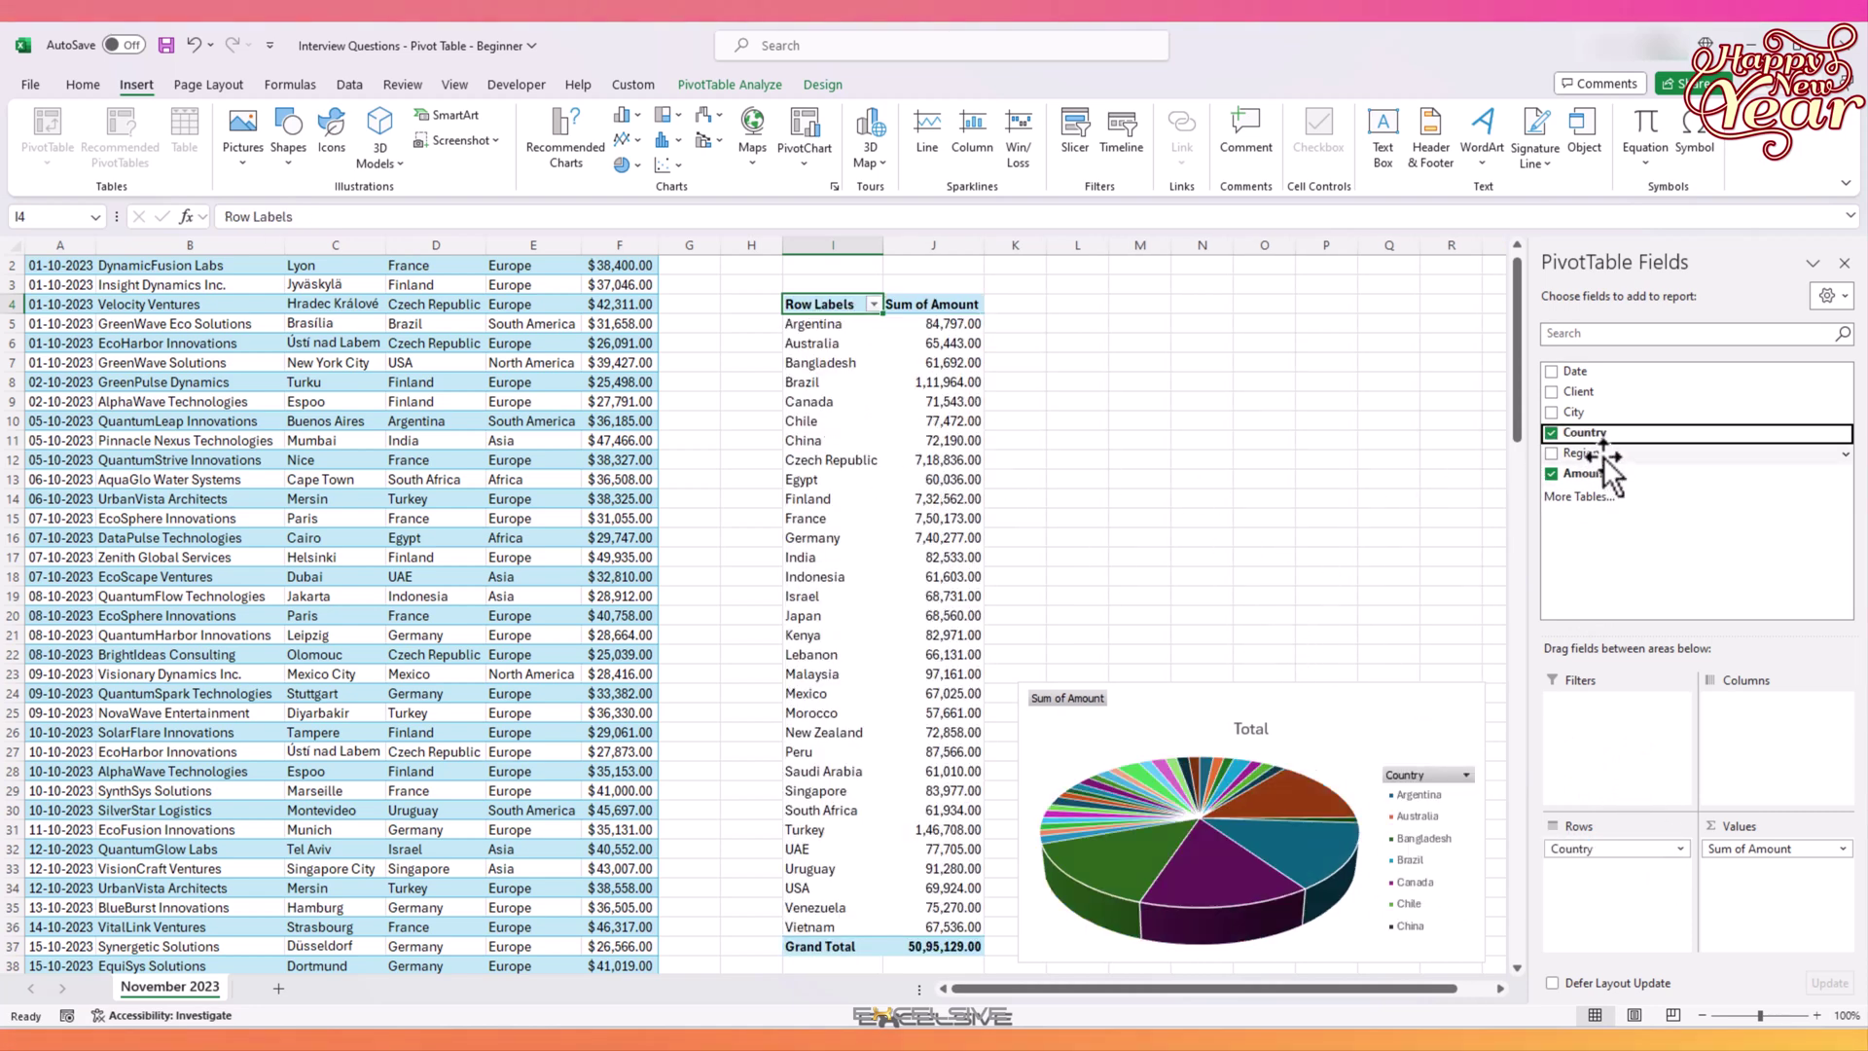
drag(1581, 455, 1613, 724)
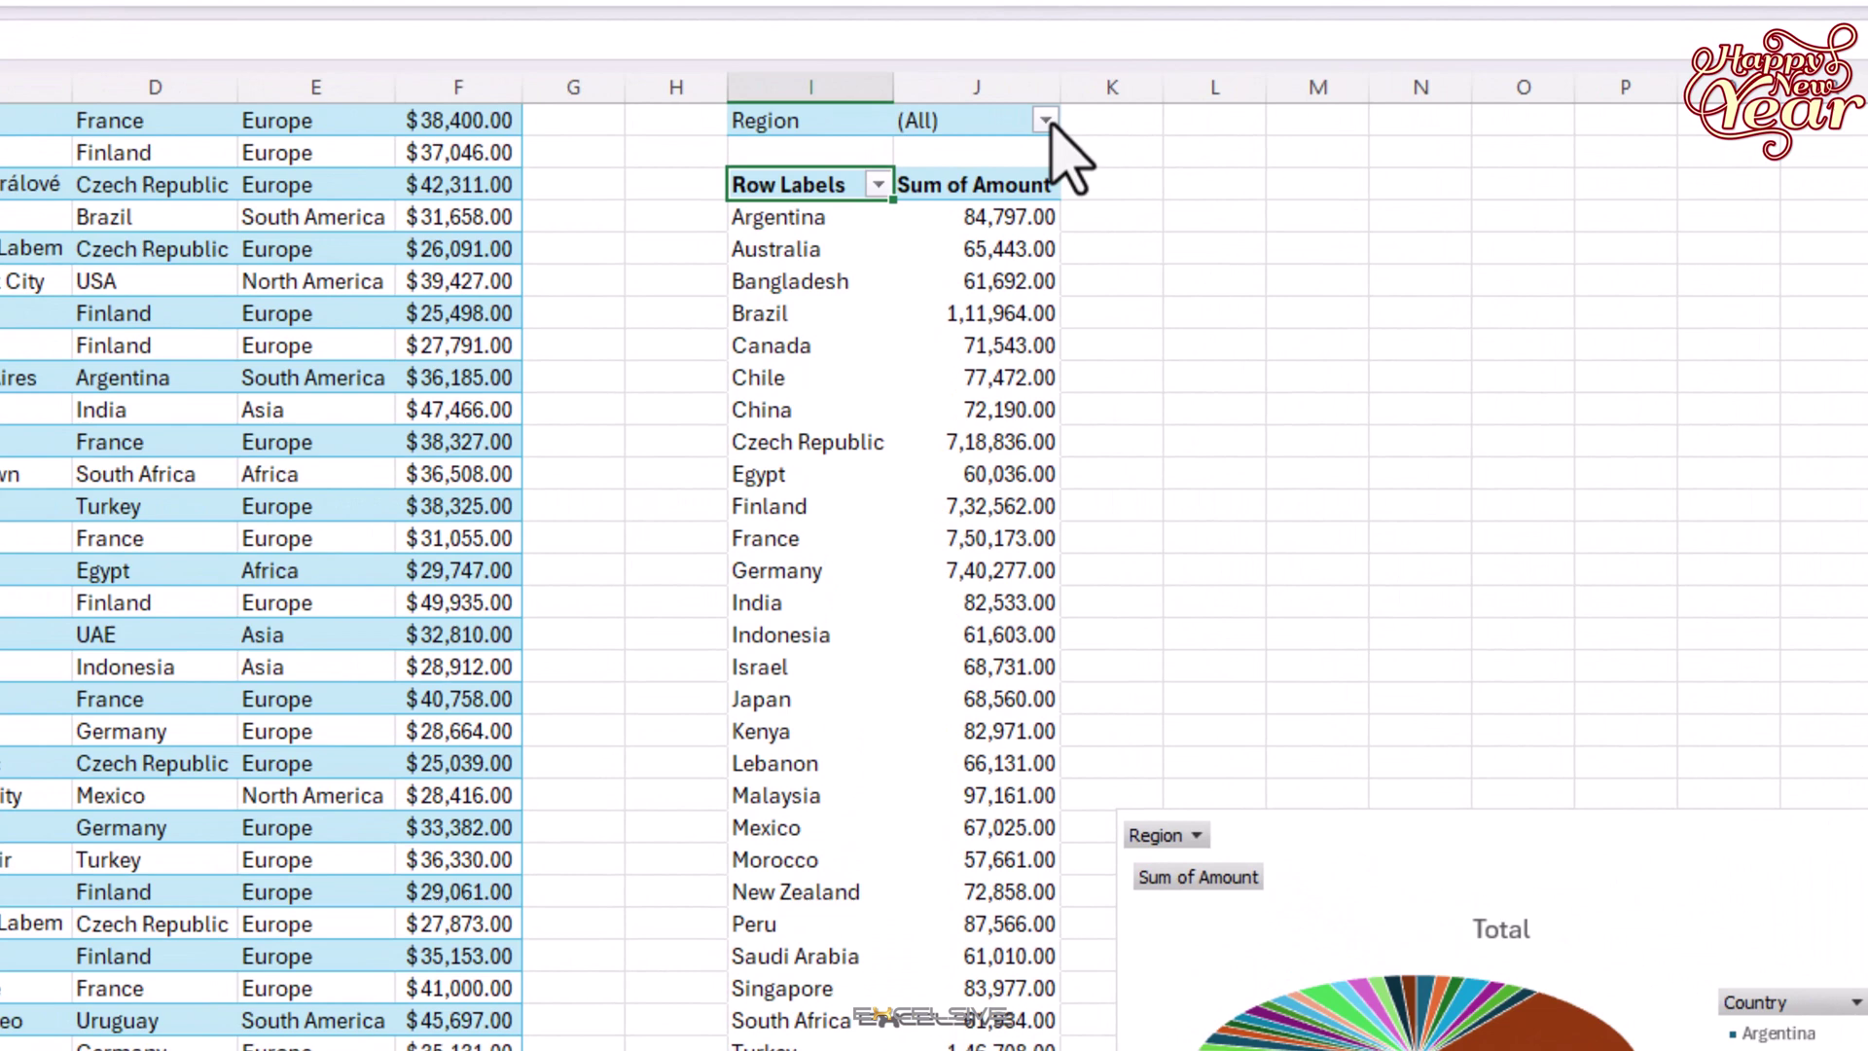
click(1046, 121)
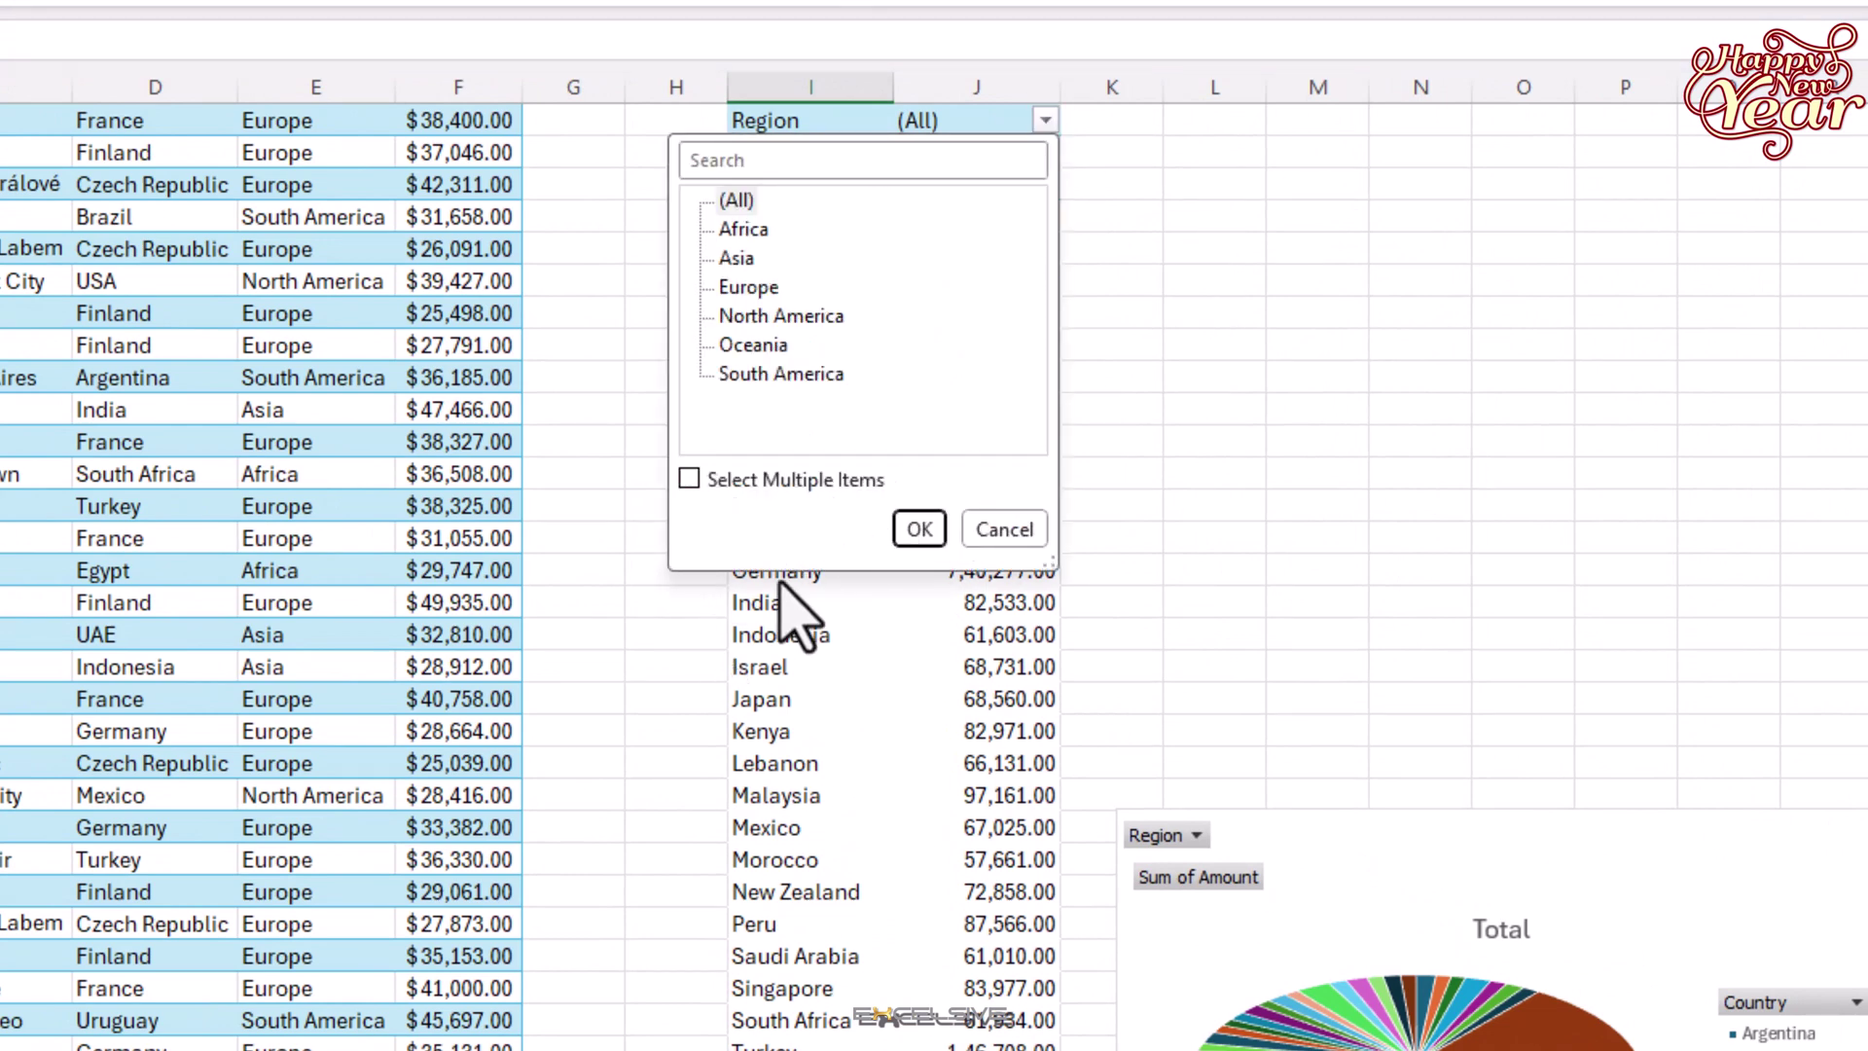
Filter the Region field to every region except Europe using multiple-item selection
click(784, 496)
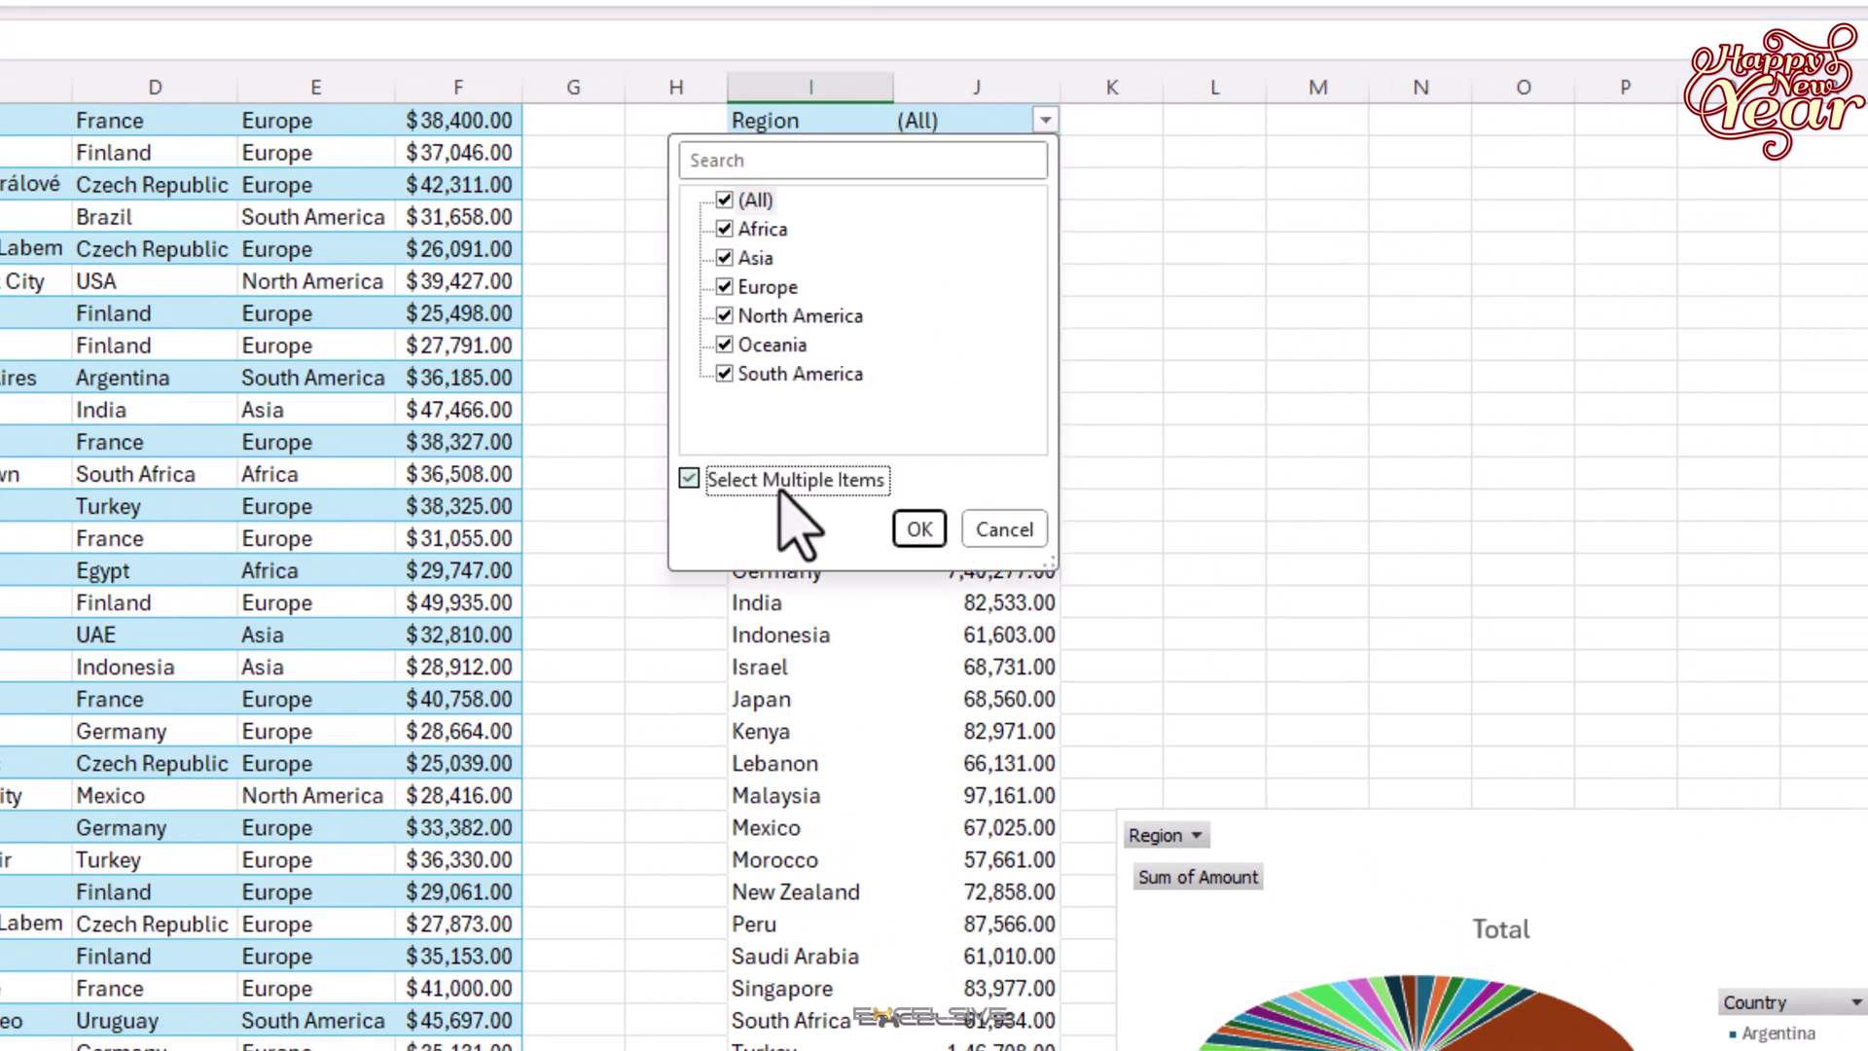
click(732, 289)
click(919, 531)
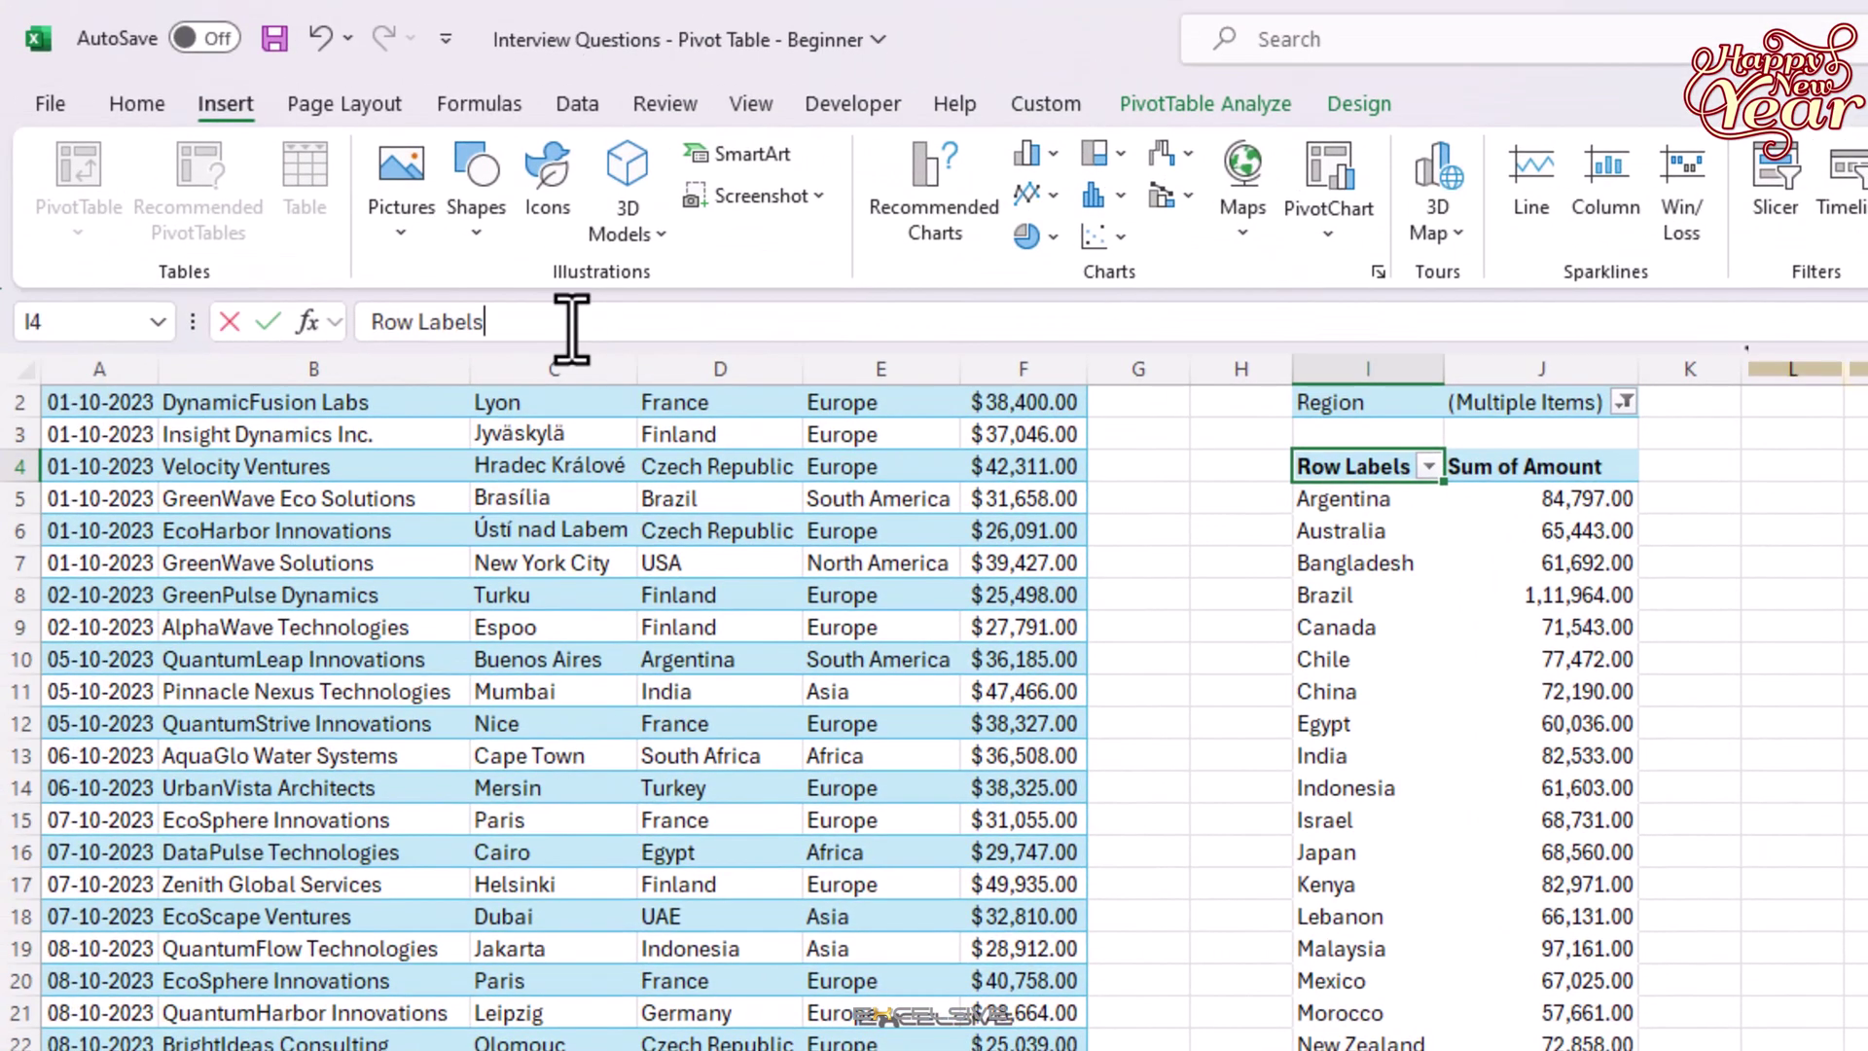
Rename the Row Labels header to 'Countries'
drag(572, 329, 323, 331)
text(Co)
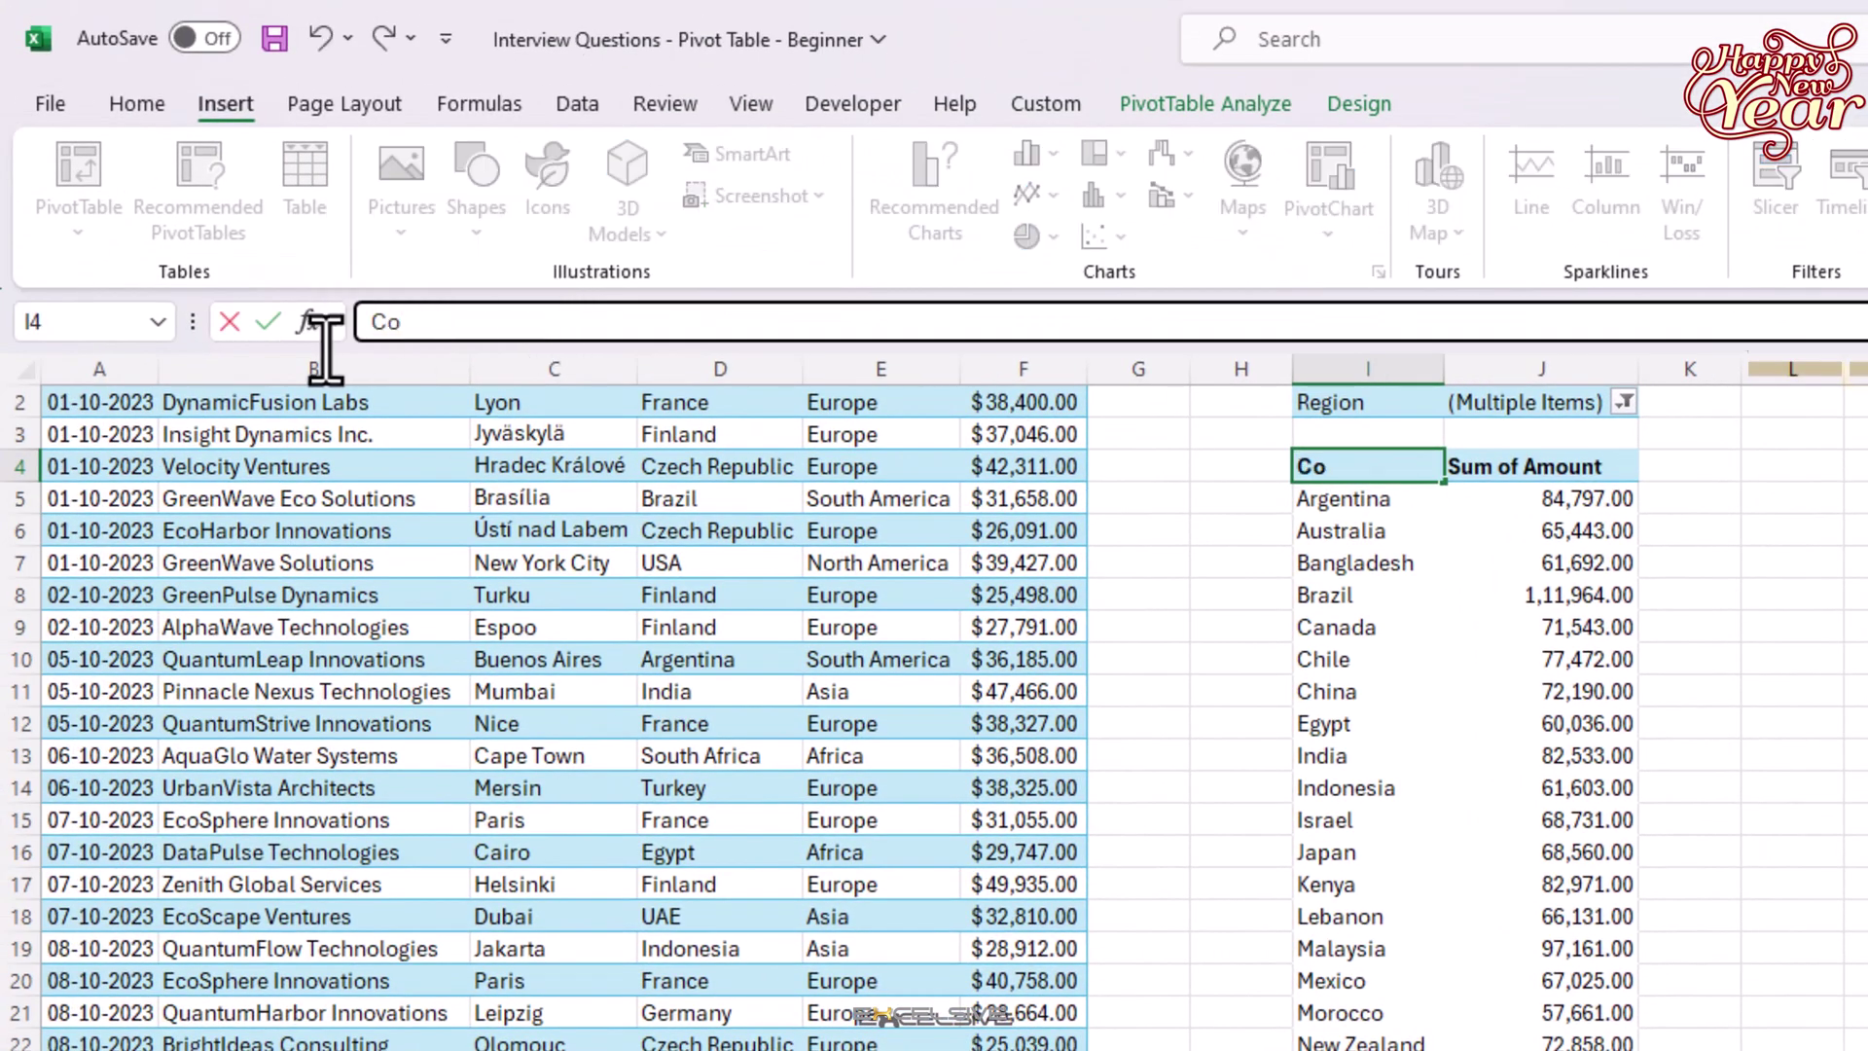
text(untries)
key(Return)
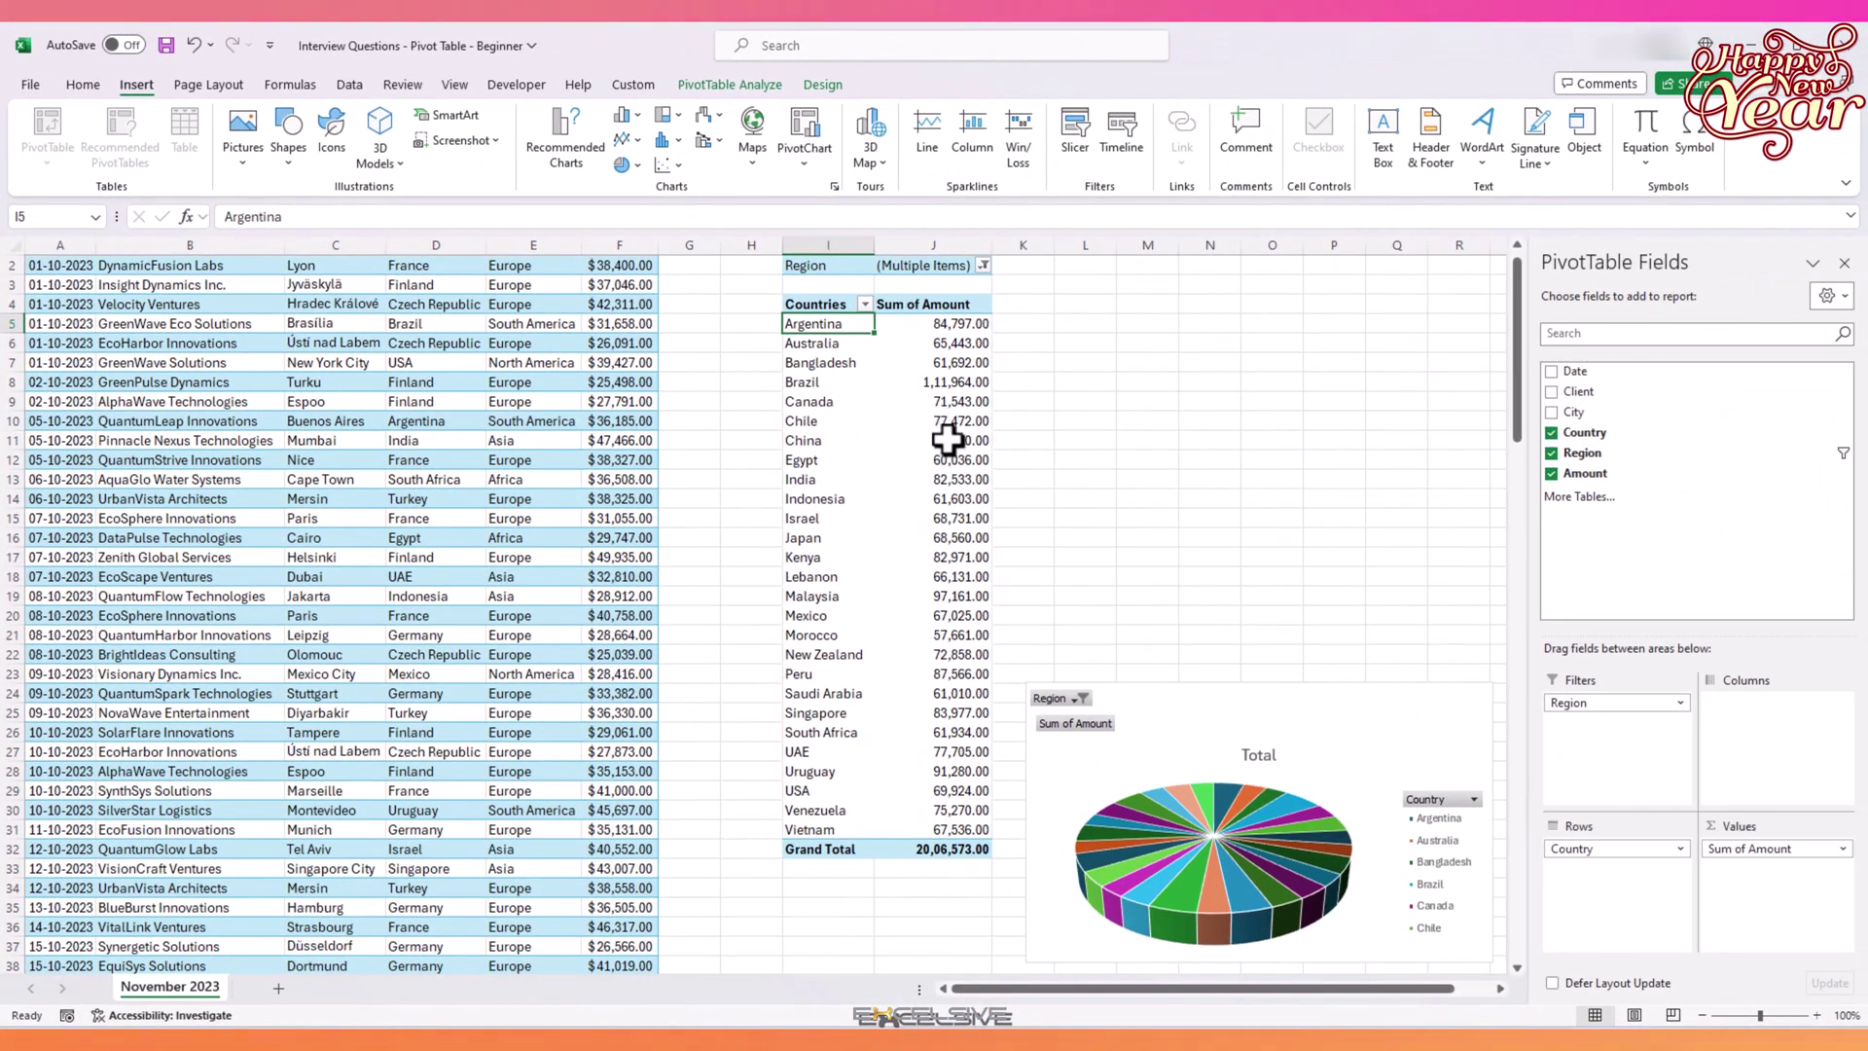
click(959, 635)
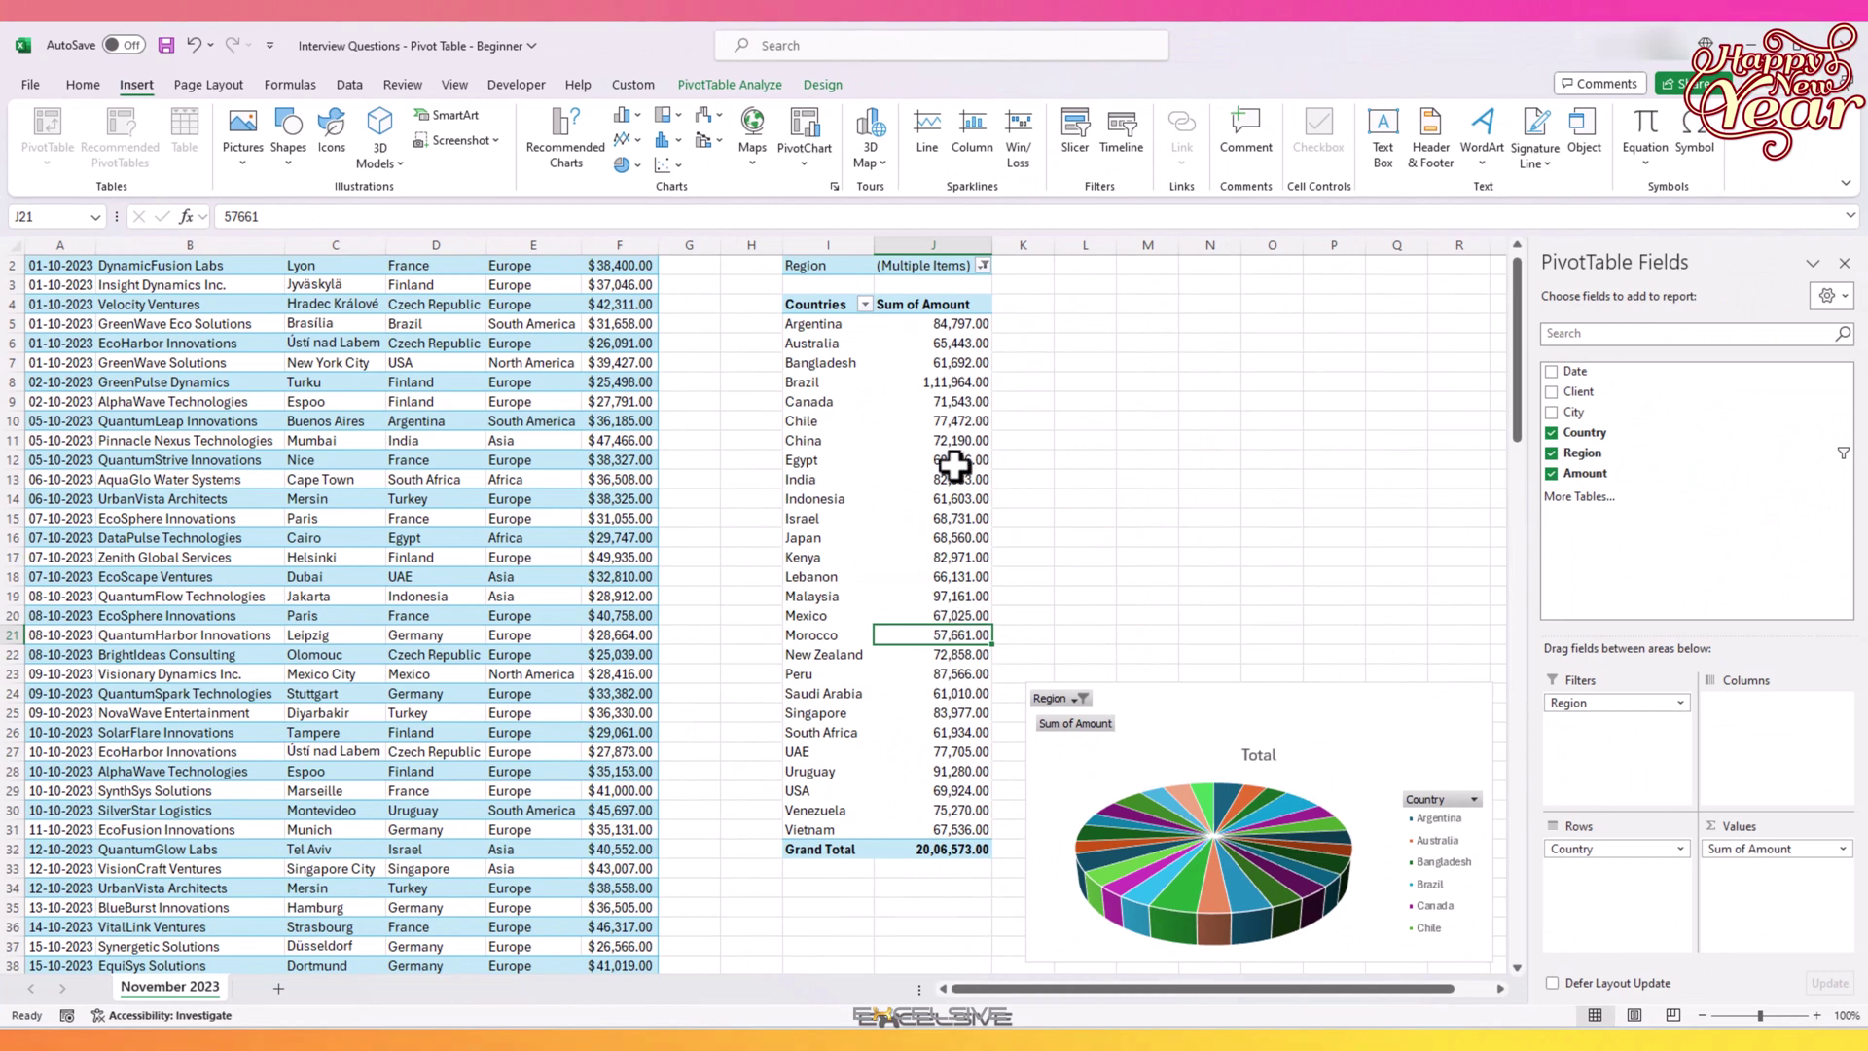
click(826, 326)
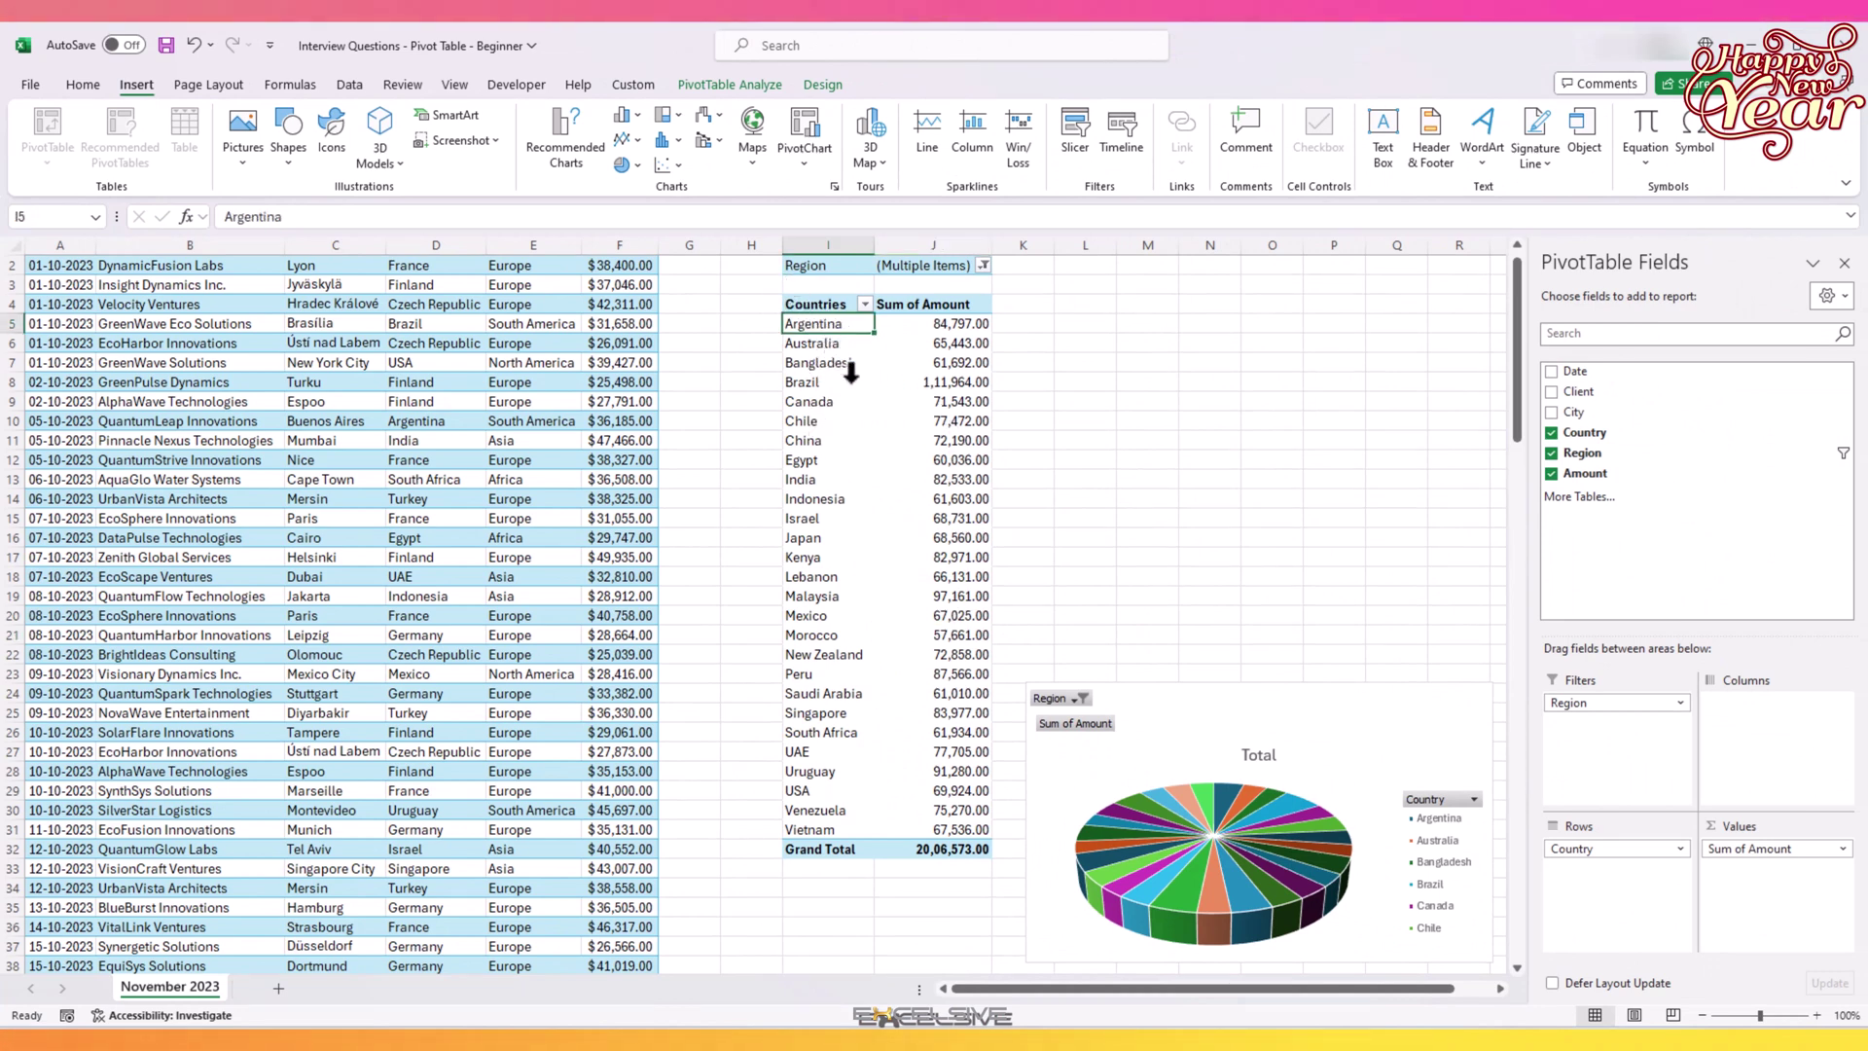
Turn grand totals off for rows and columns from the PivotTable Design tab
click(822, 86)
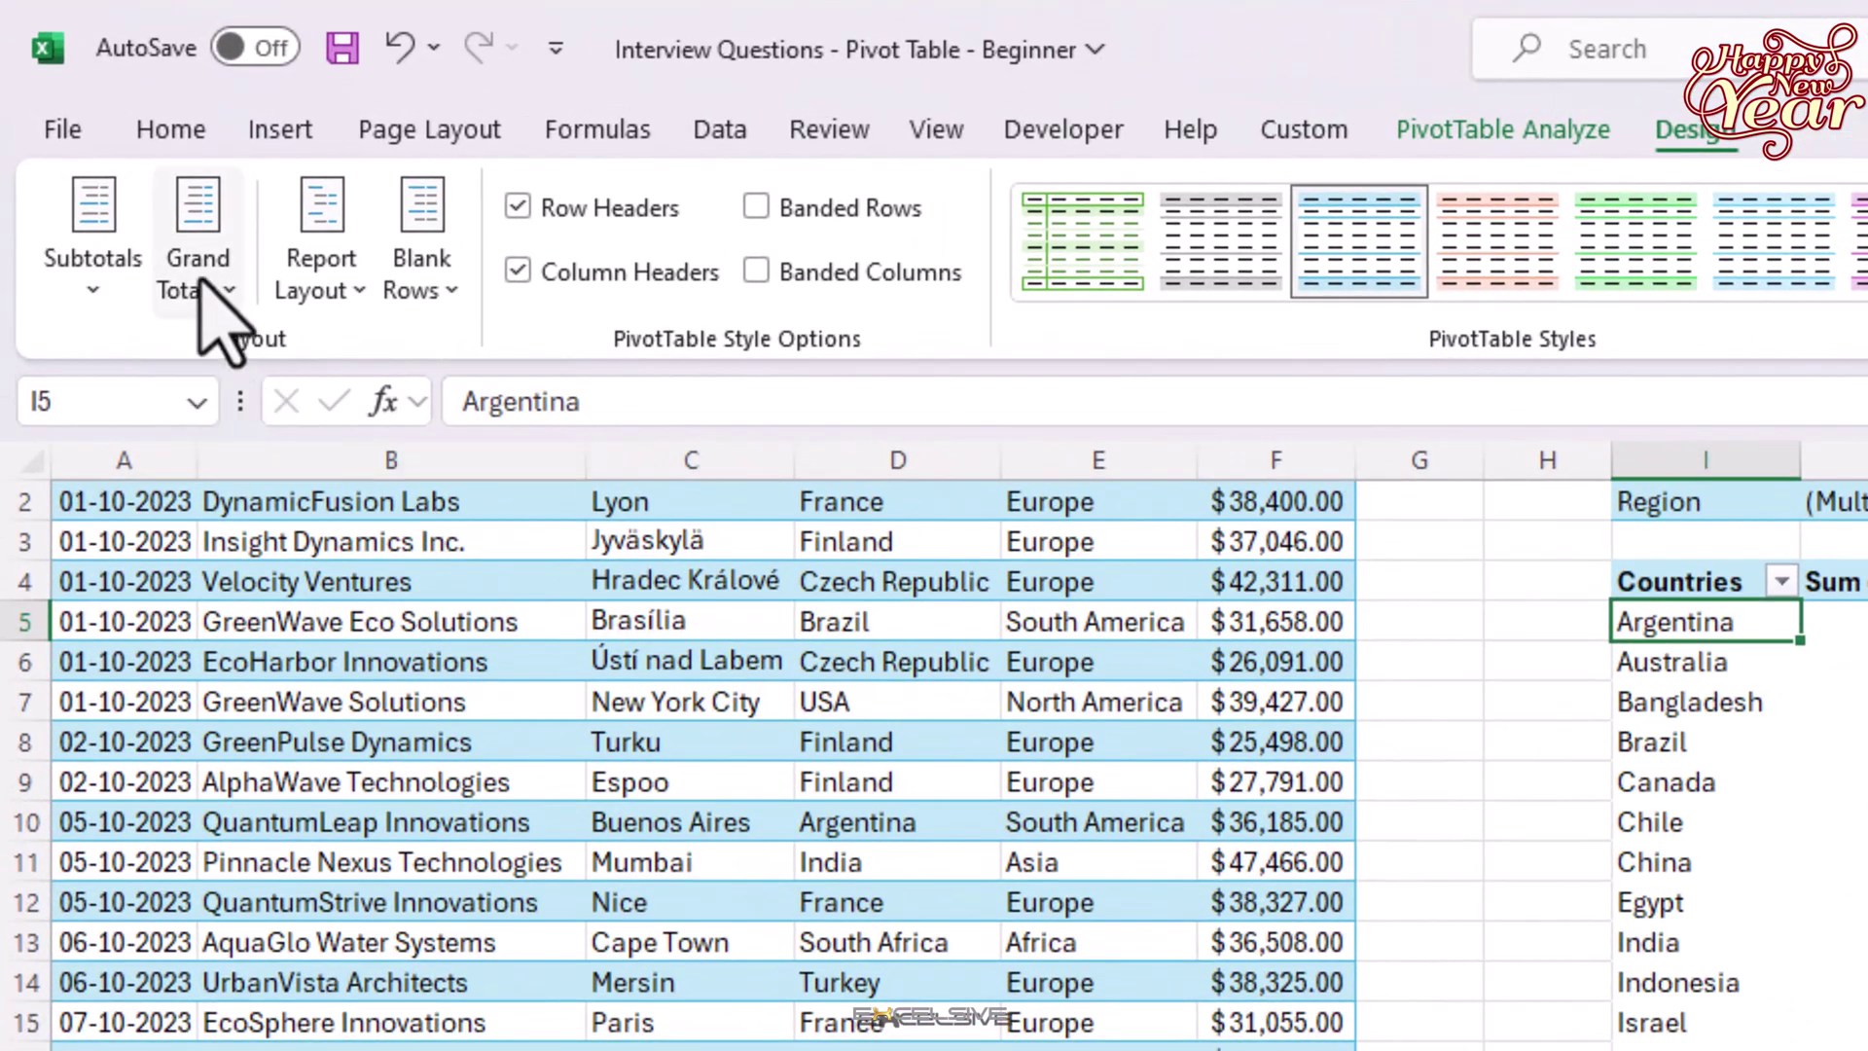
click(202, 290)
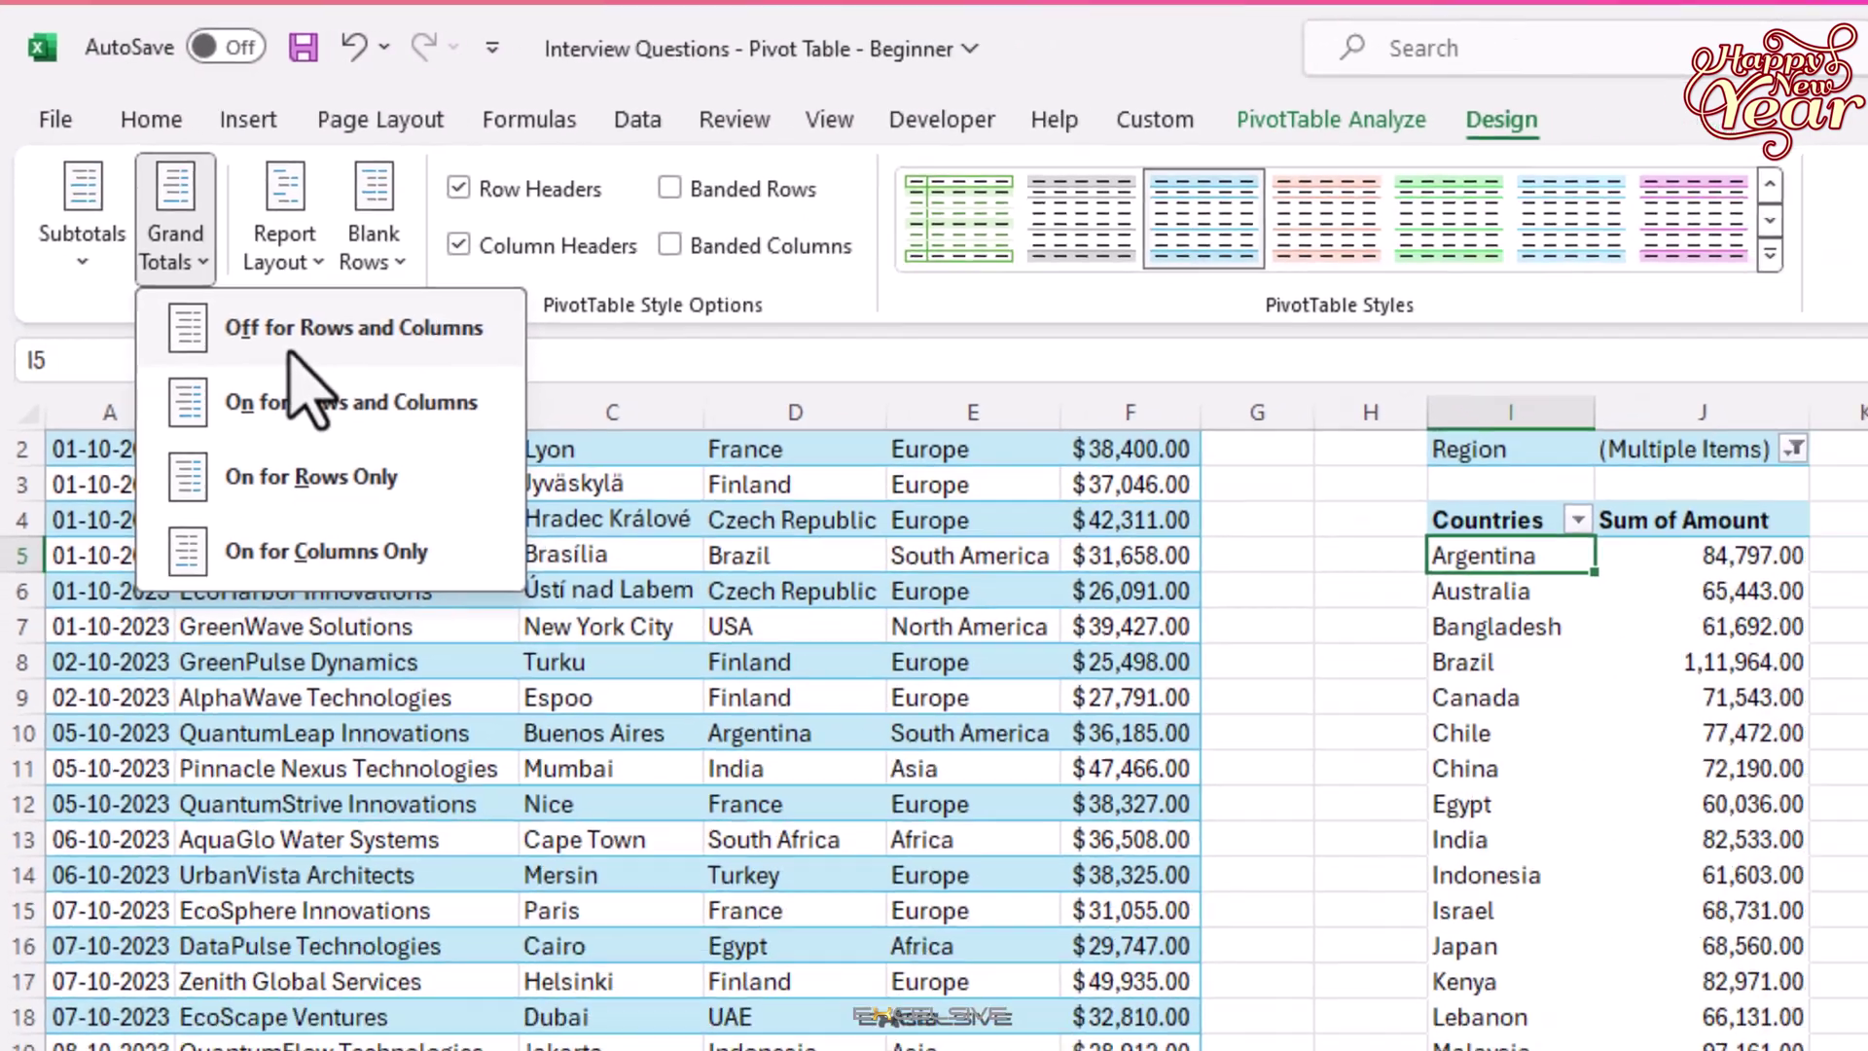
click(331, 389)
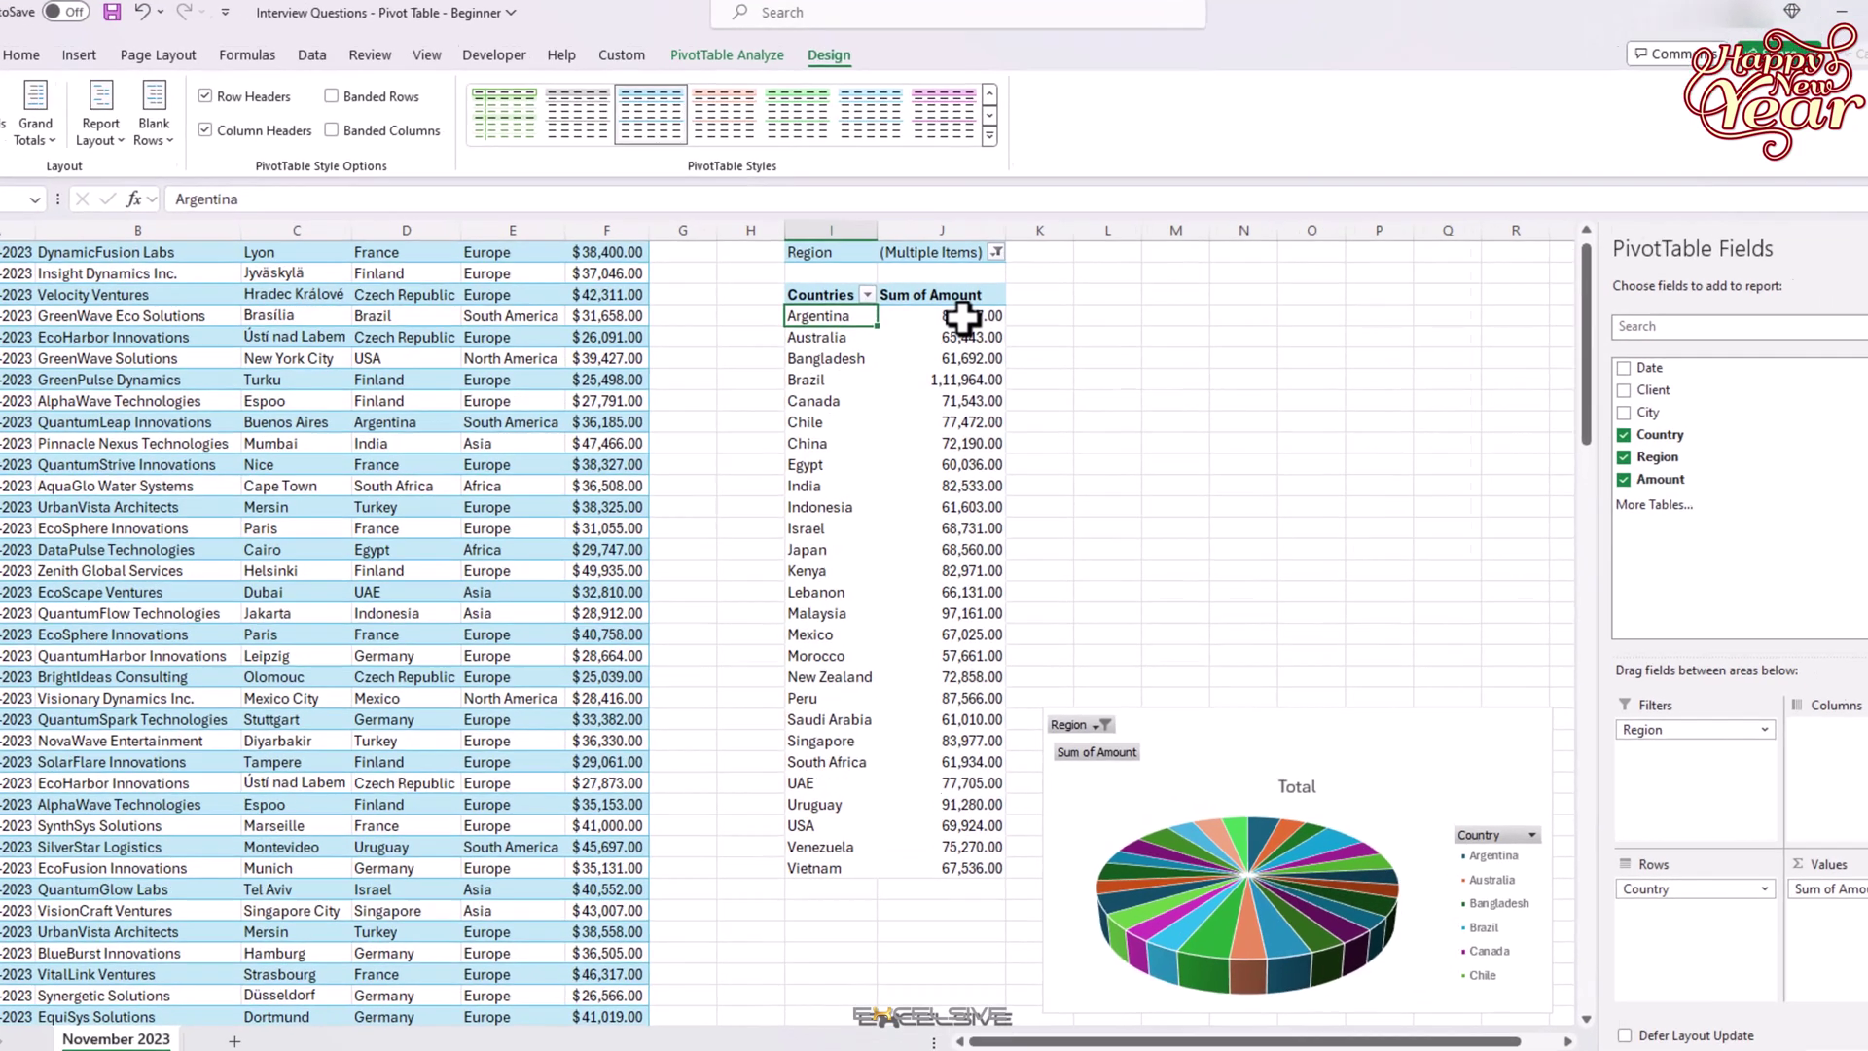
Sort country totals largest to smallest, then smallest to largest so Morocco comes first
click(946, 326)
right_click(948, 324)
mouse_move(1109, 513)
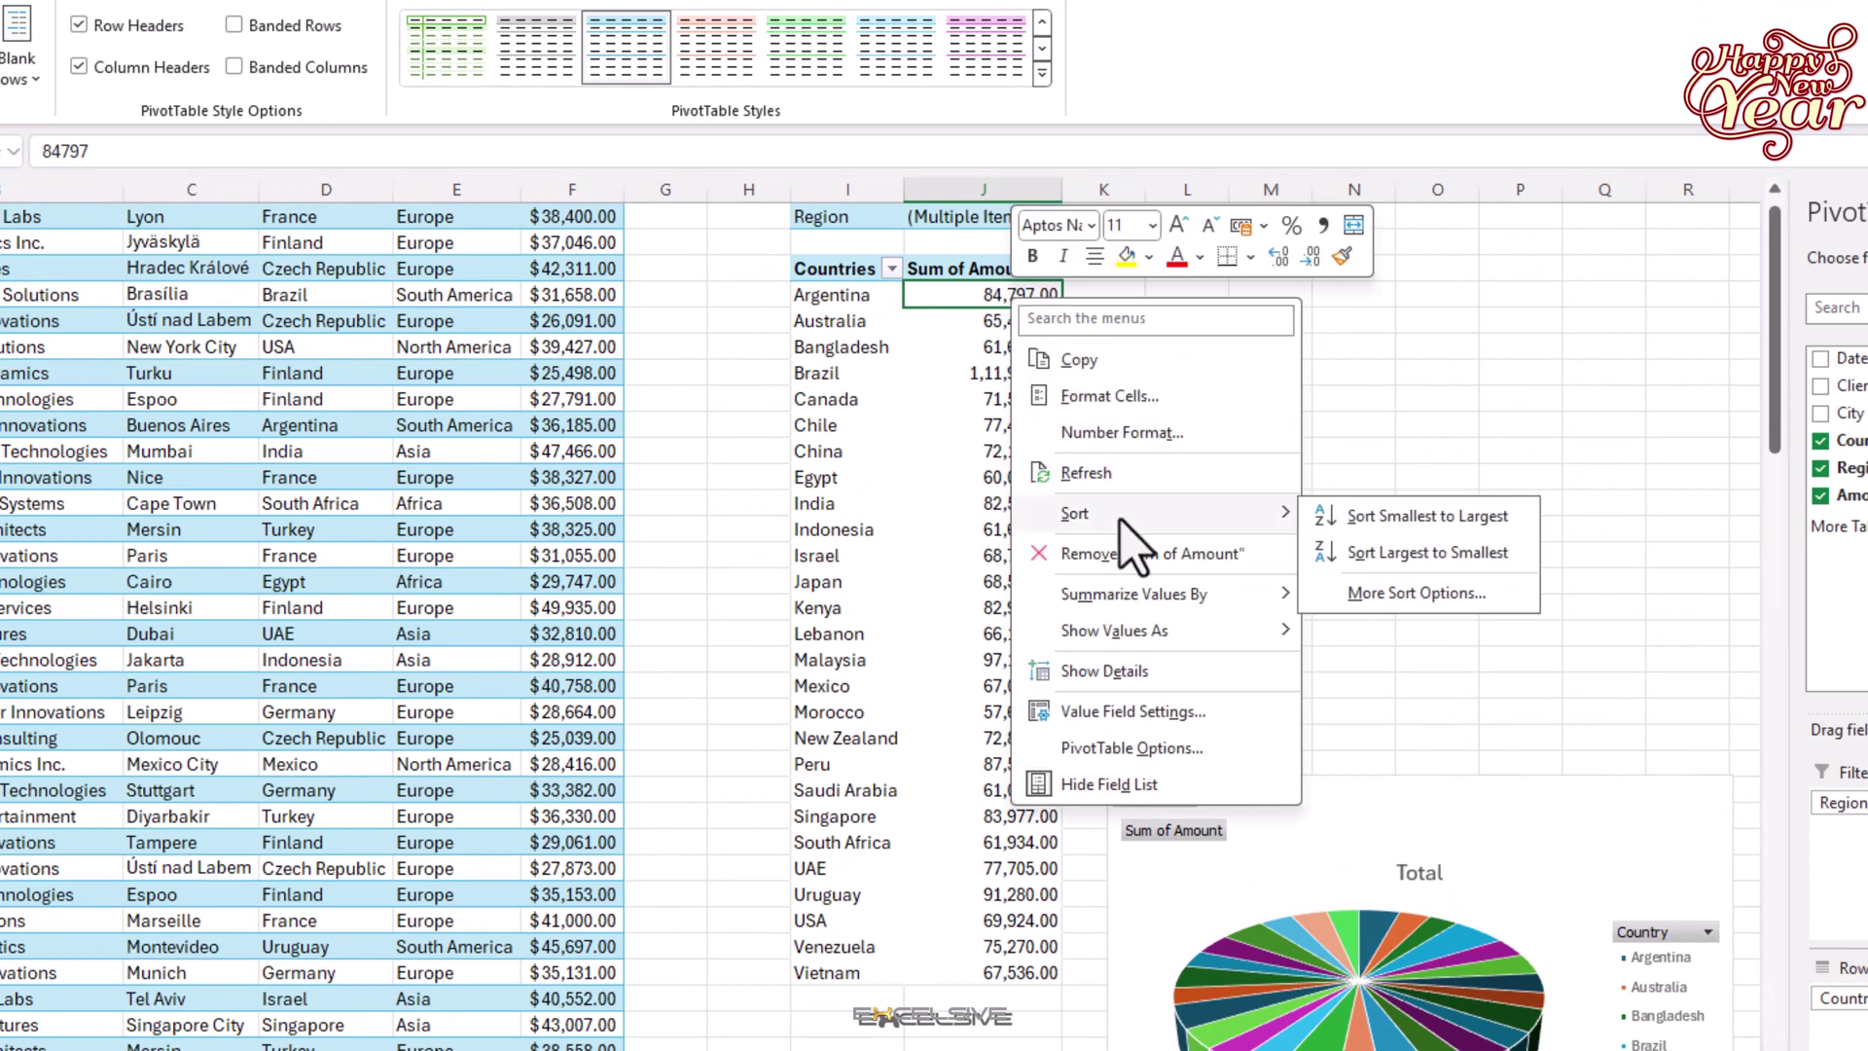
click(1401, 552)
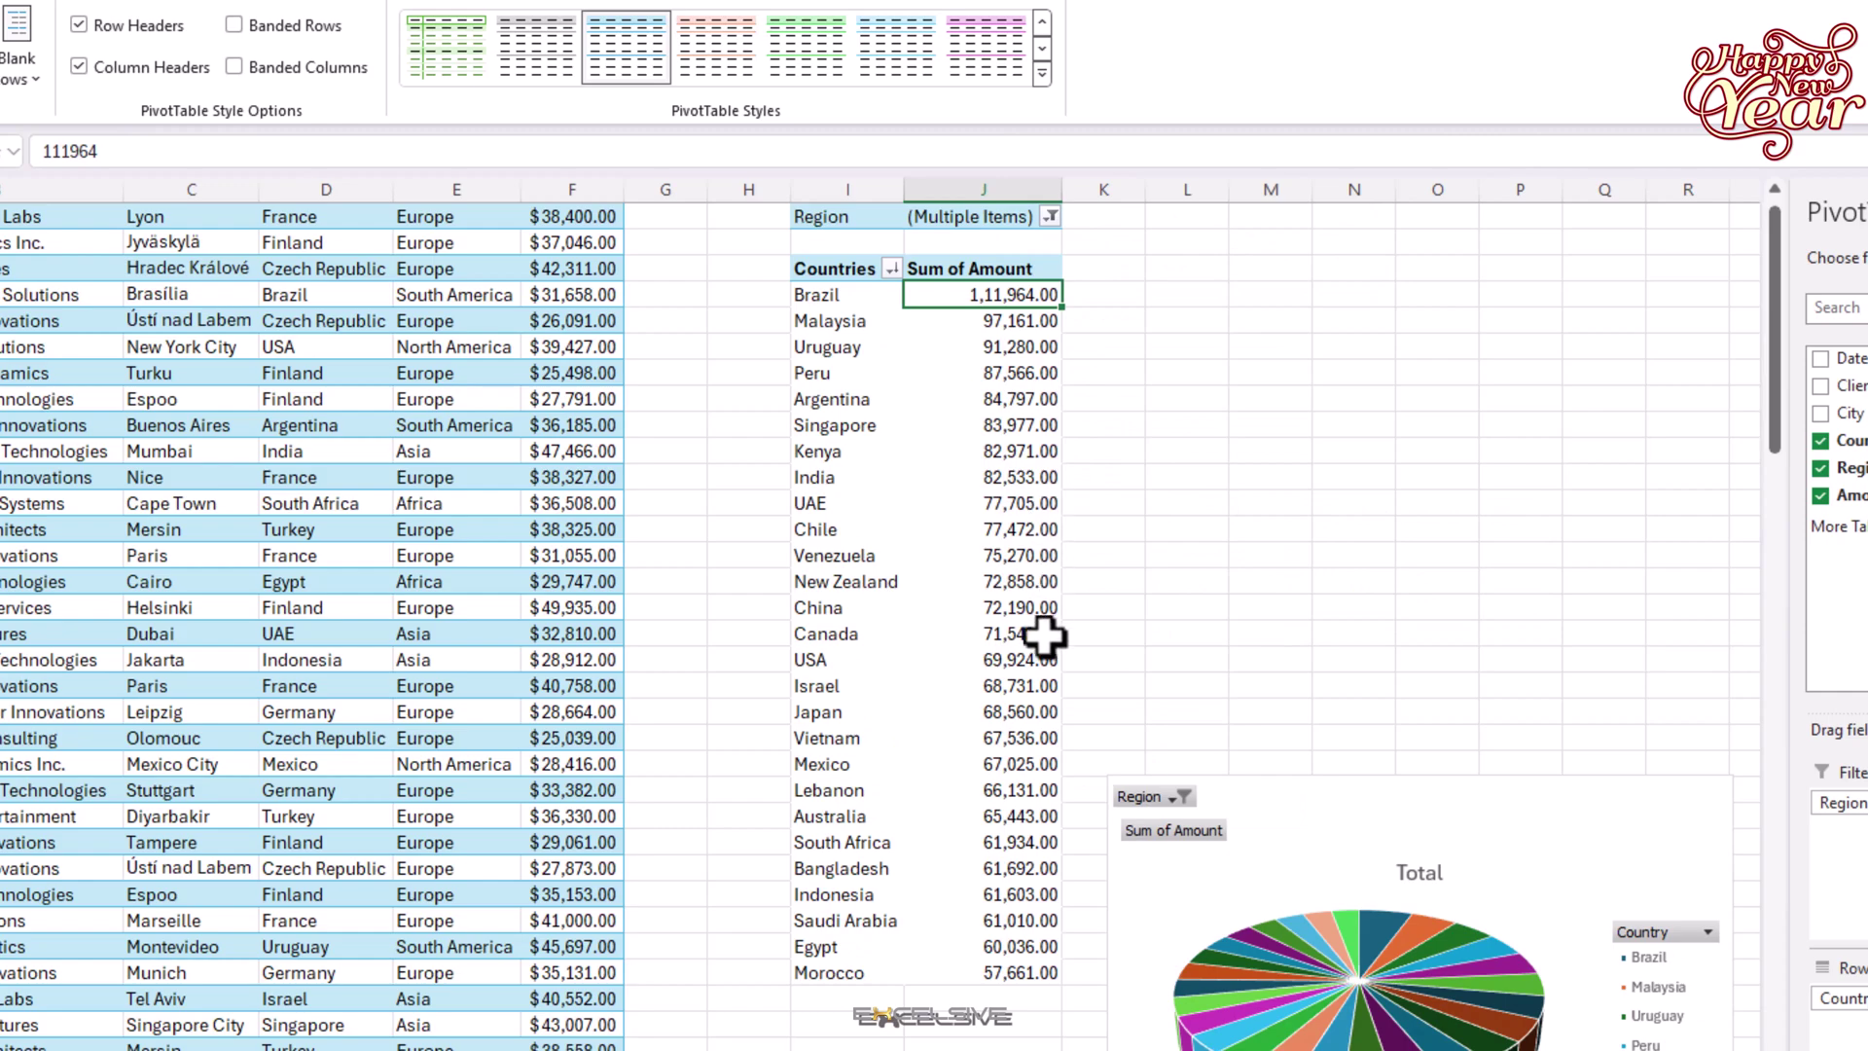
right_click(1020, 297)
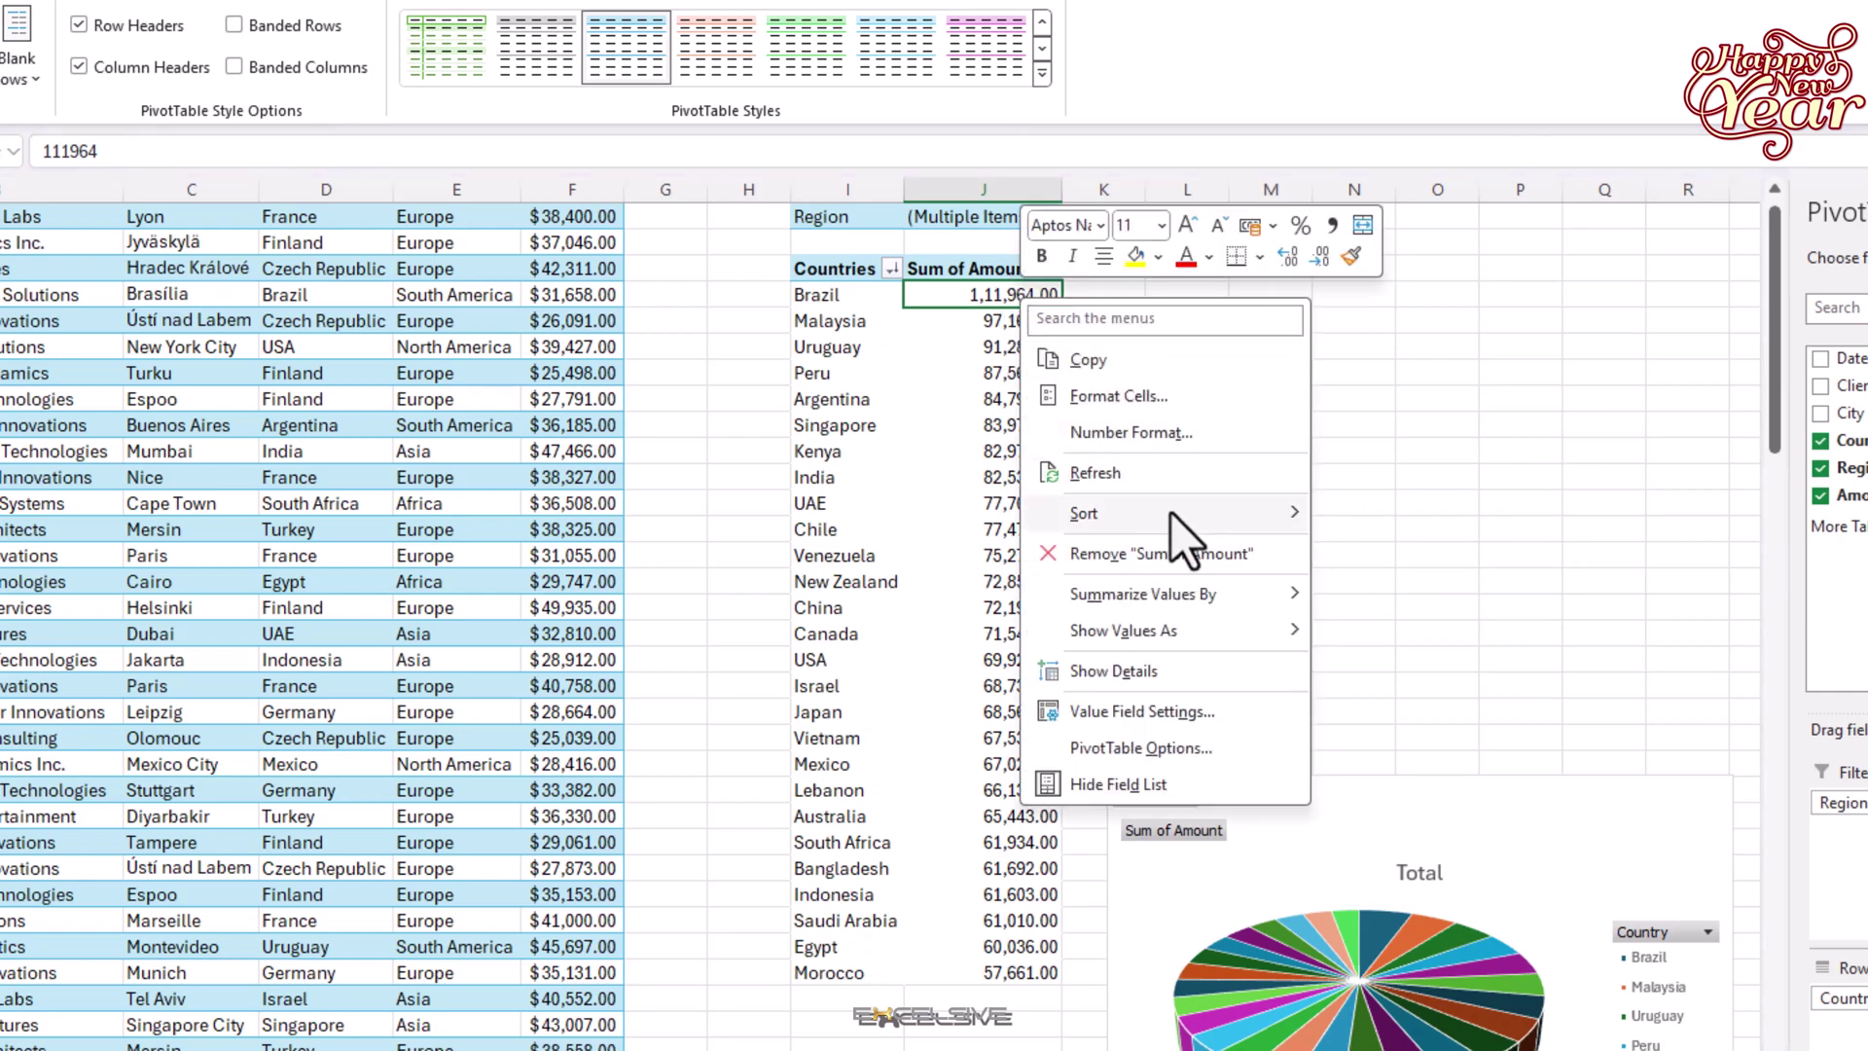
mouse_move(1180, 516)
click(1366, 518)
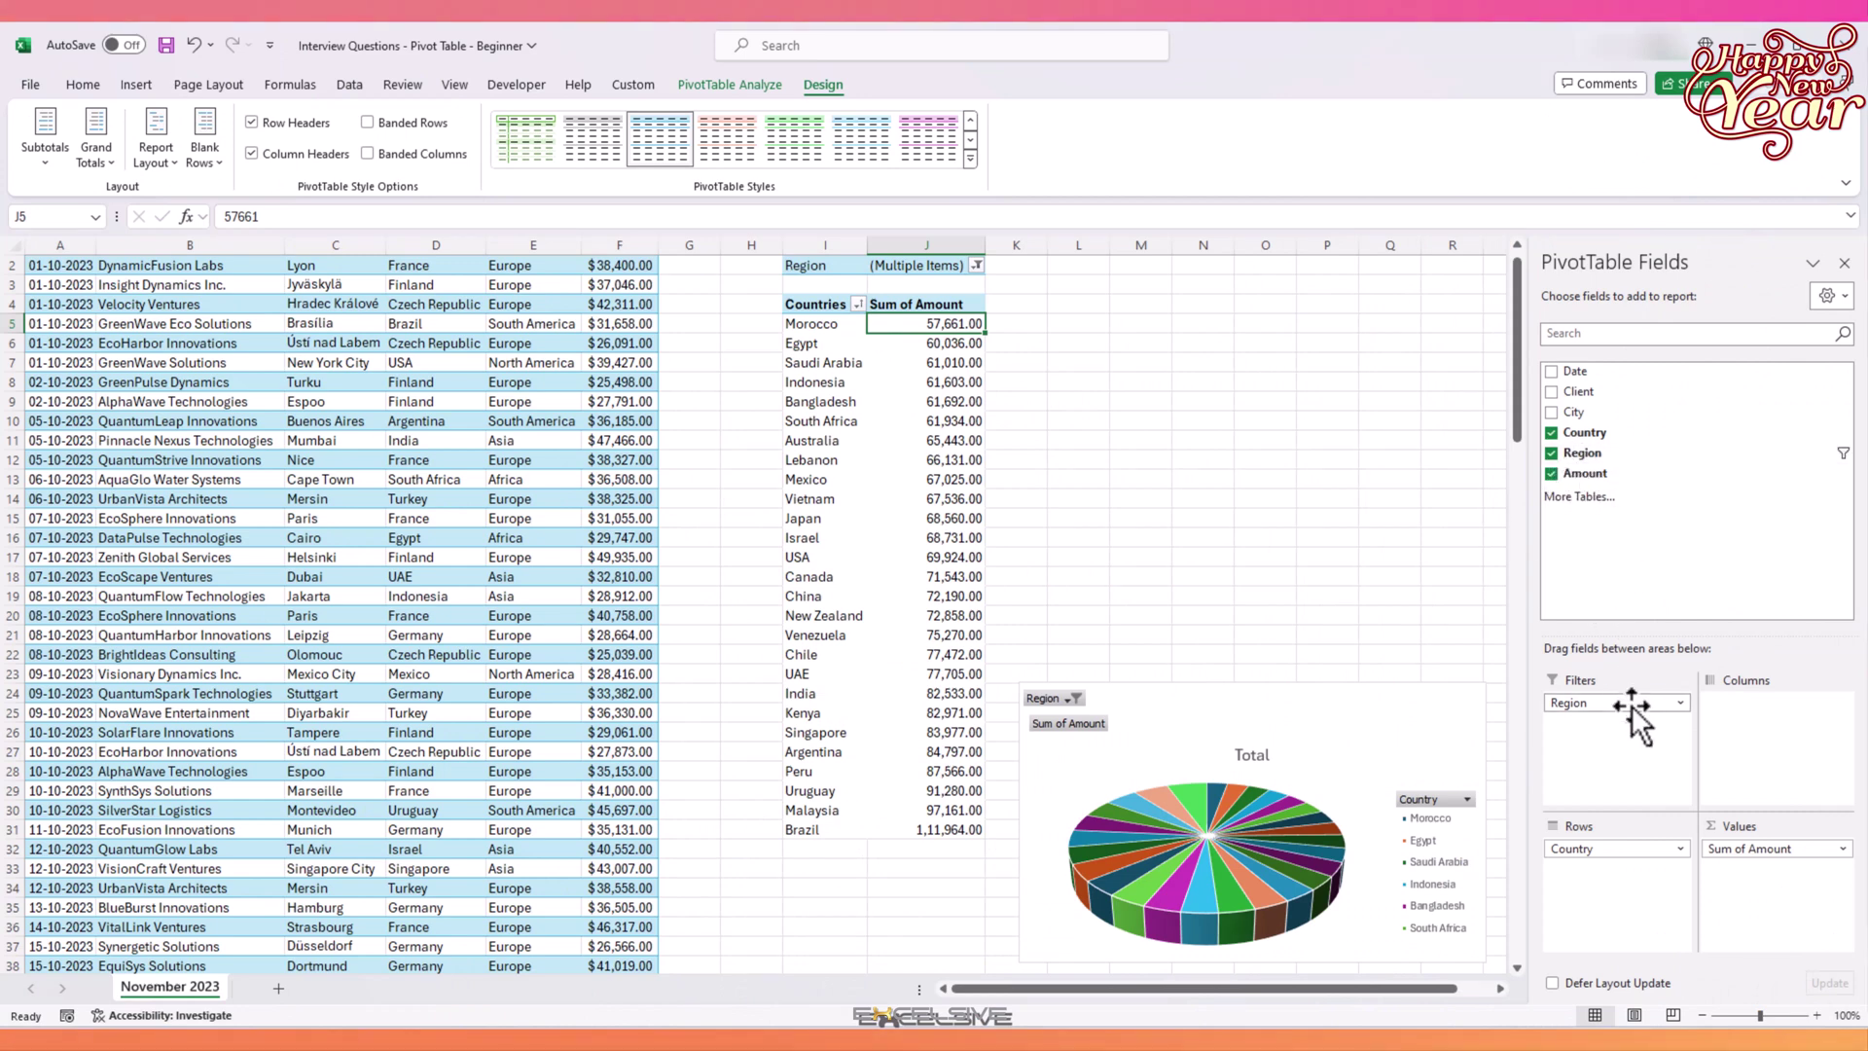
Remove the Region filter and add Date to the rows above Country
drag(1634, 720, 1634, 559)
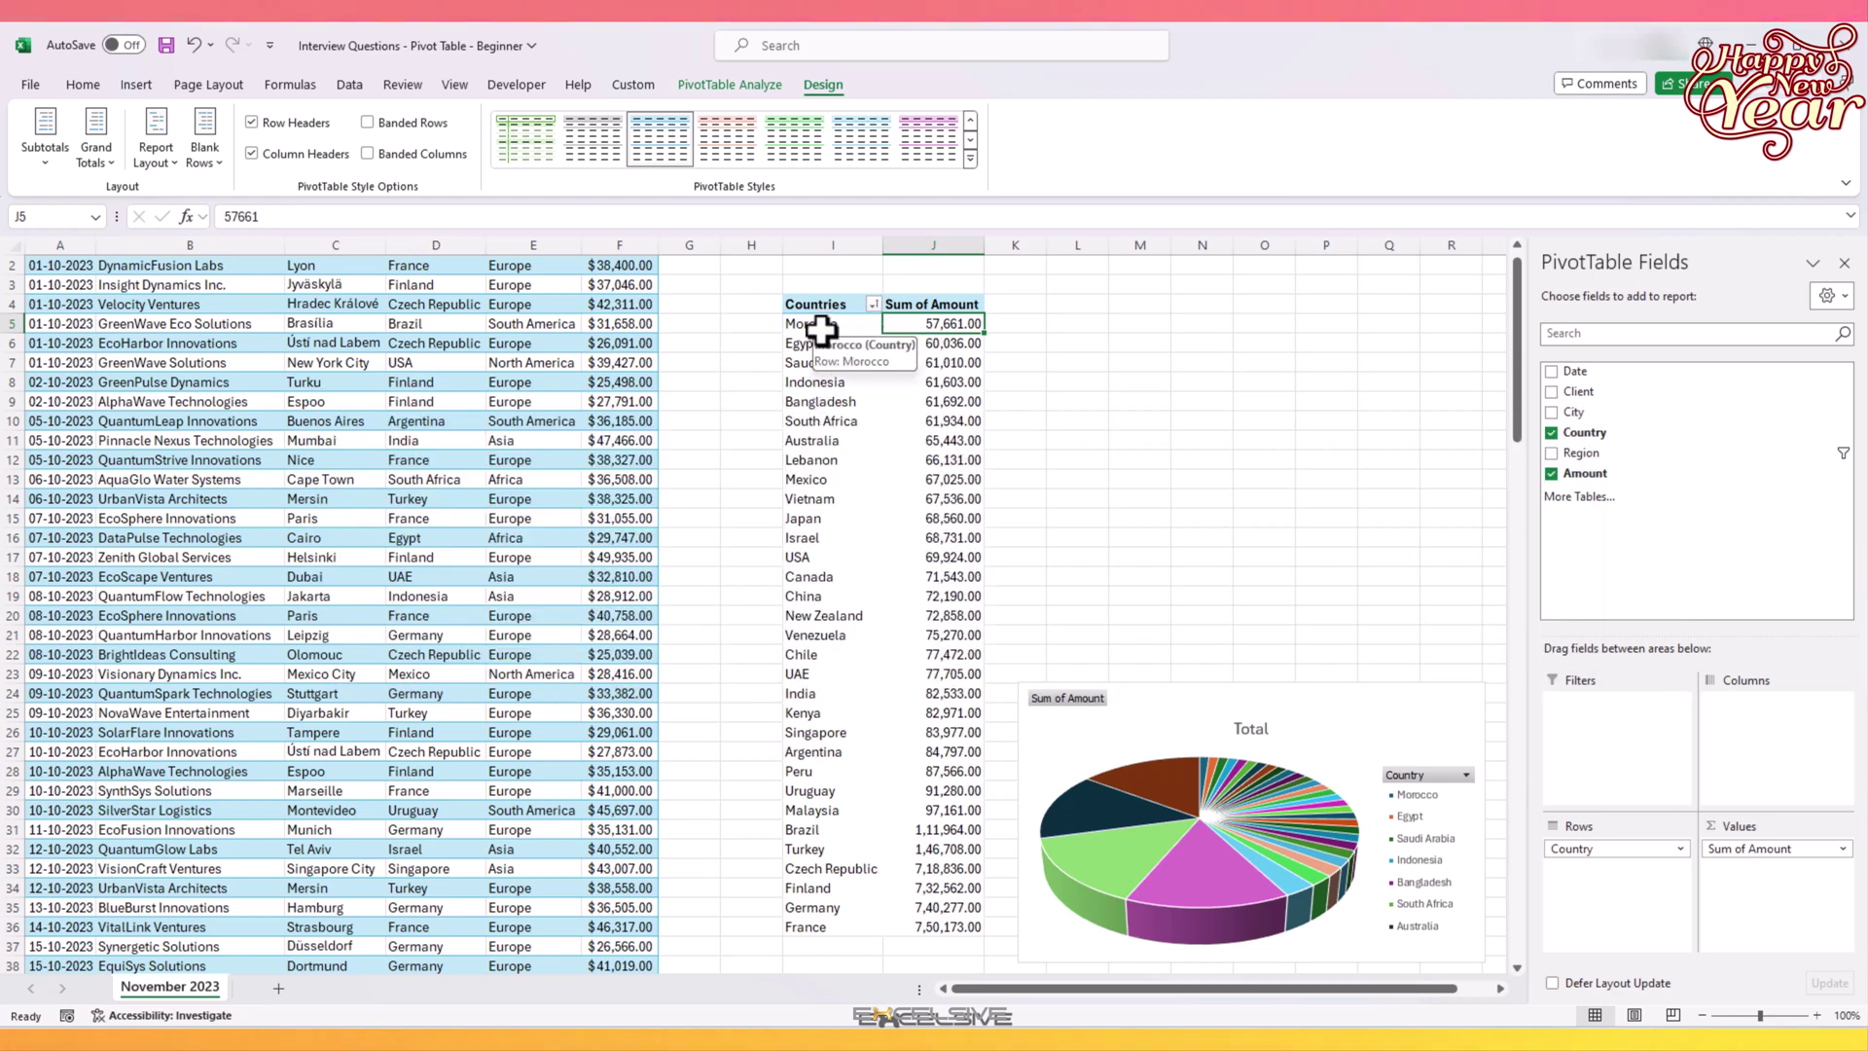
click(823, 327)
click(934, 329)
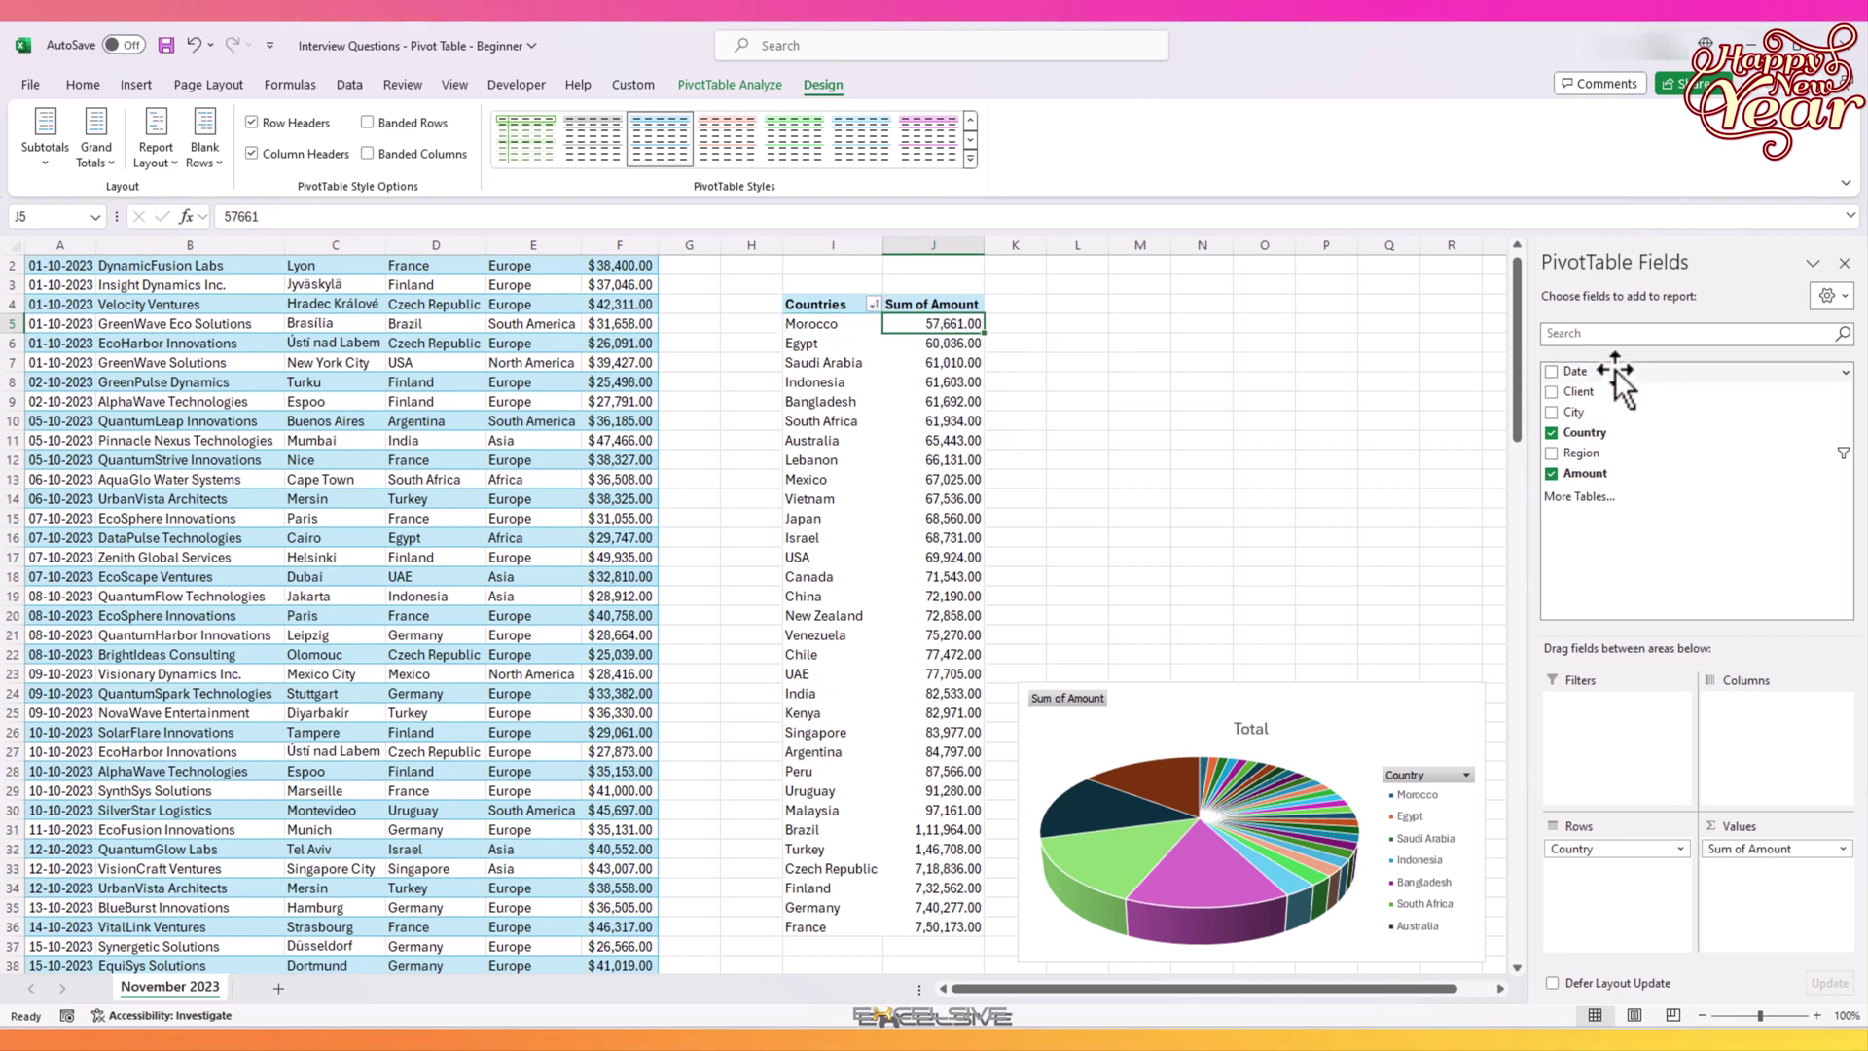
drag(1615, 371, 1549, 838)
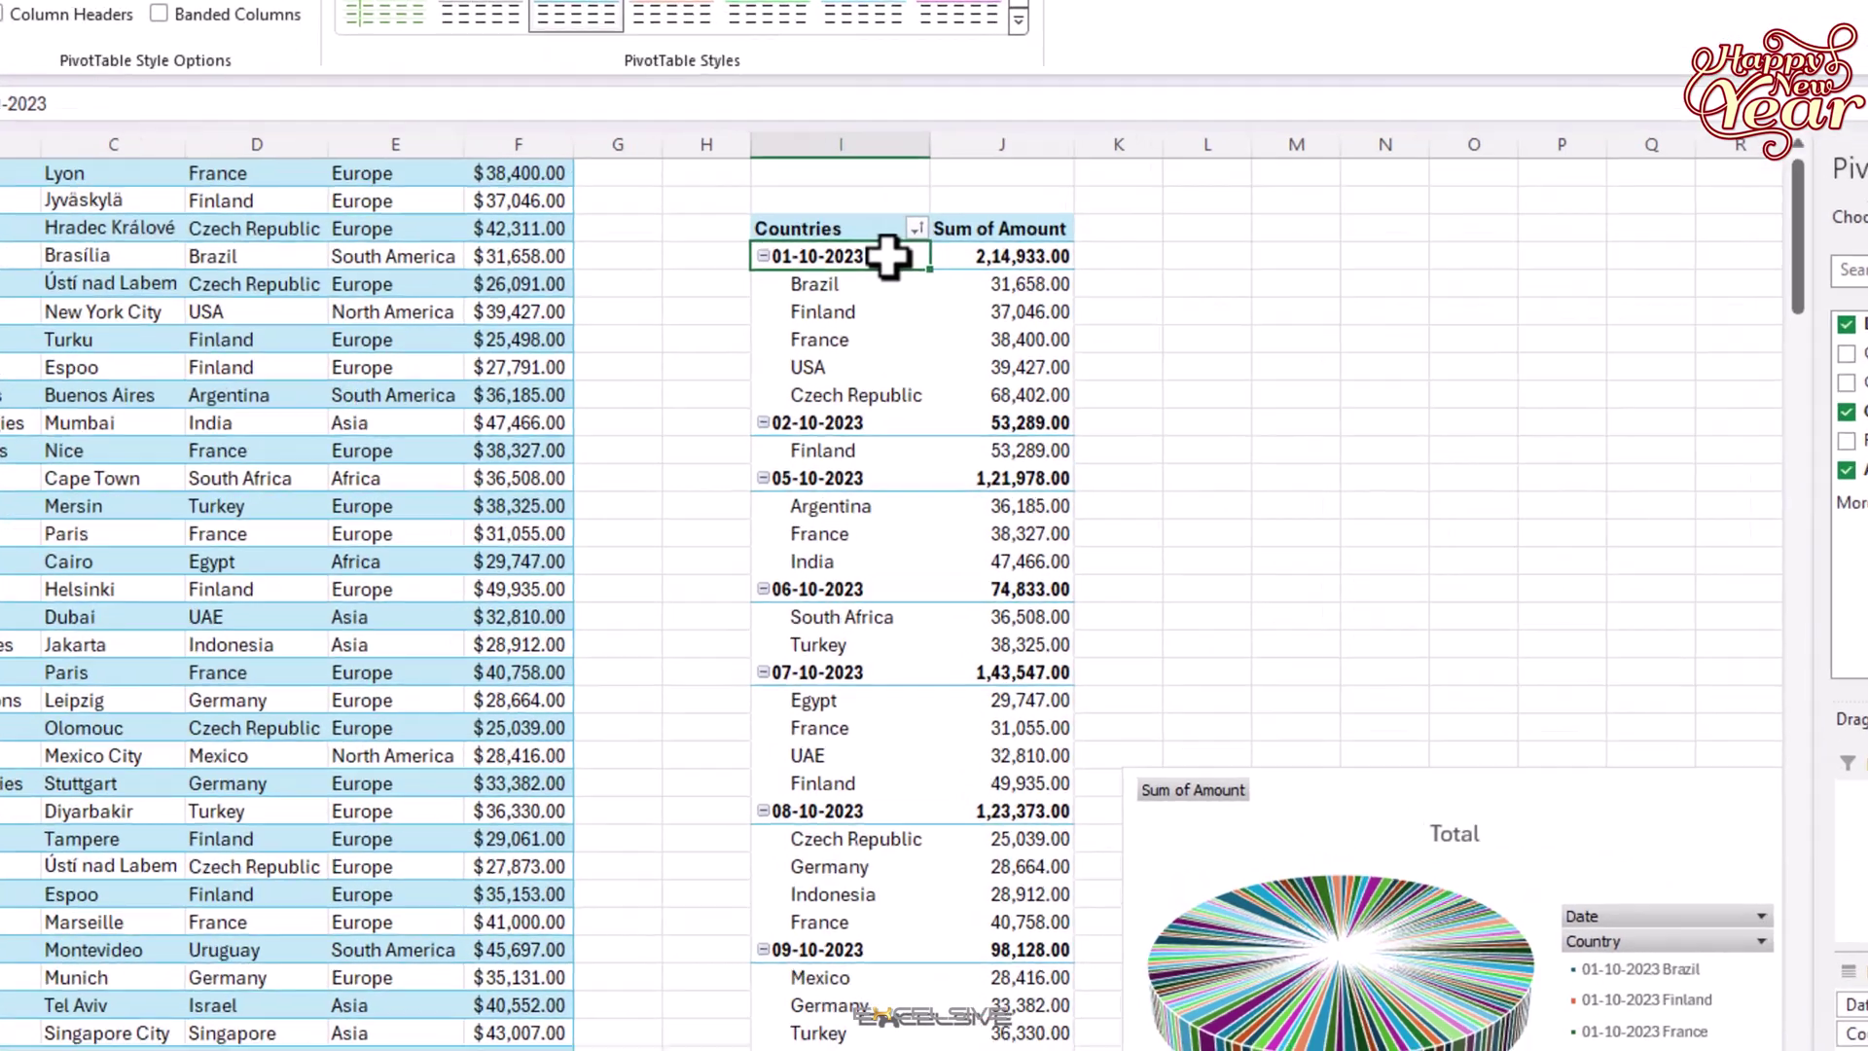
right_click(888, 256)
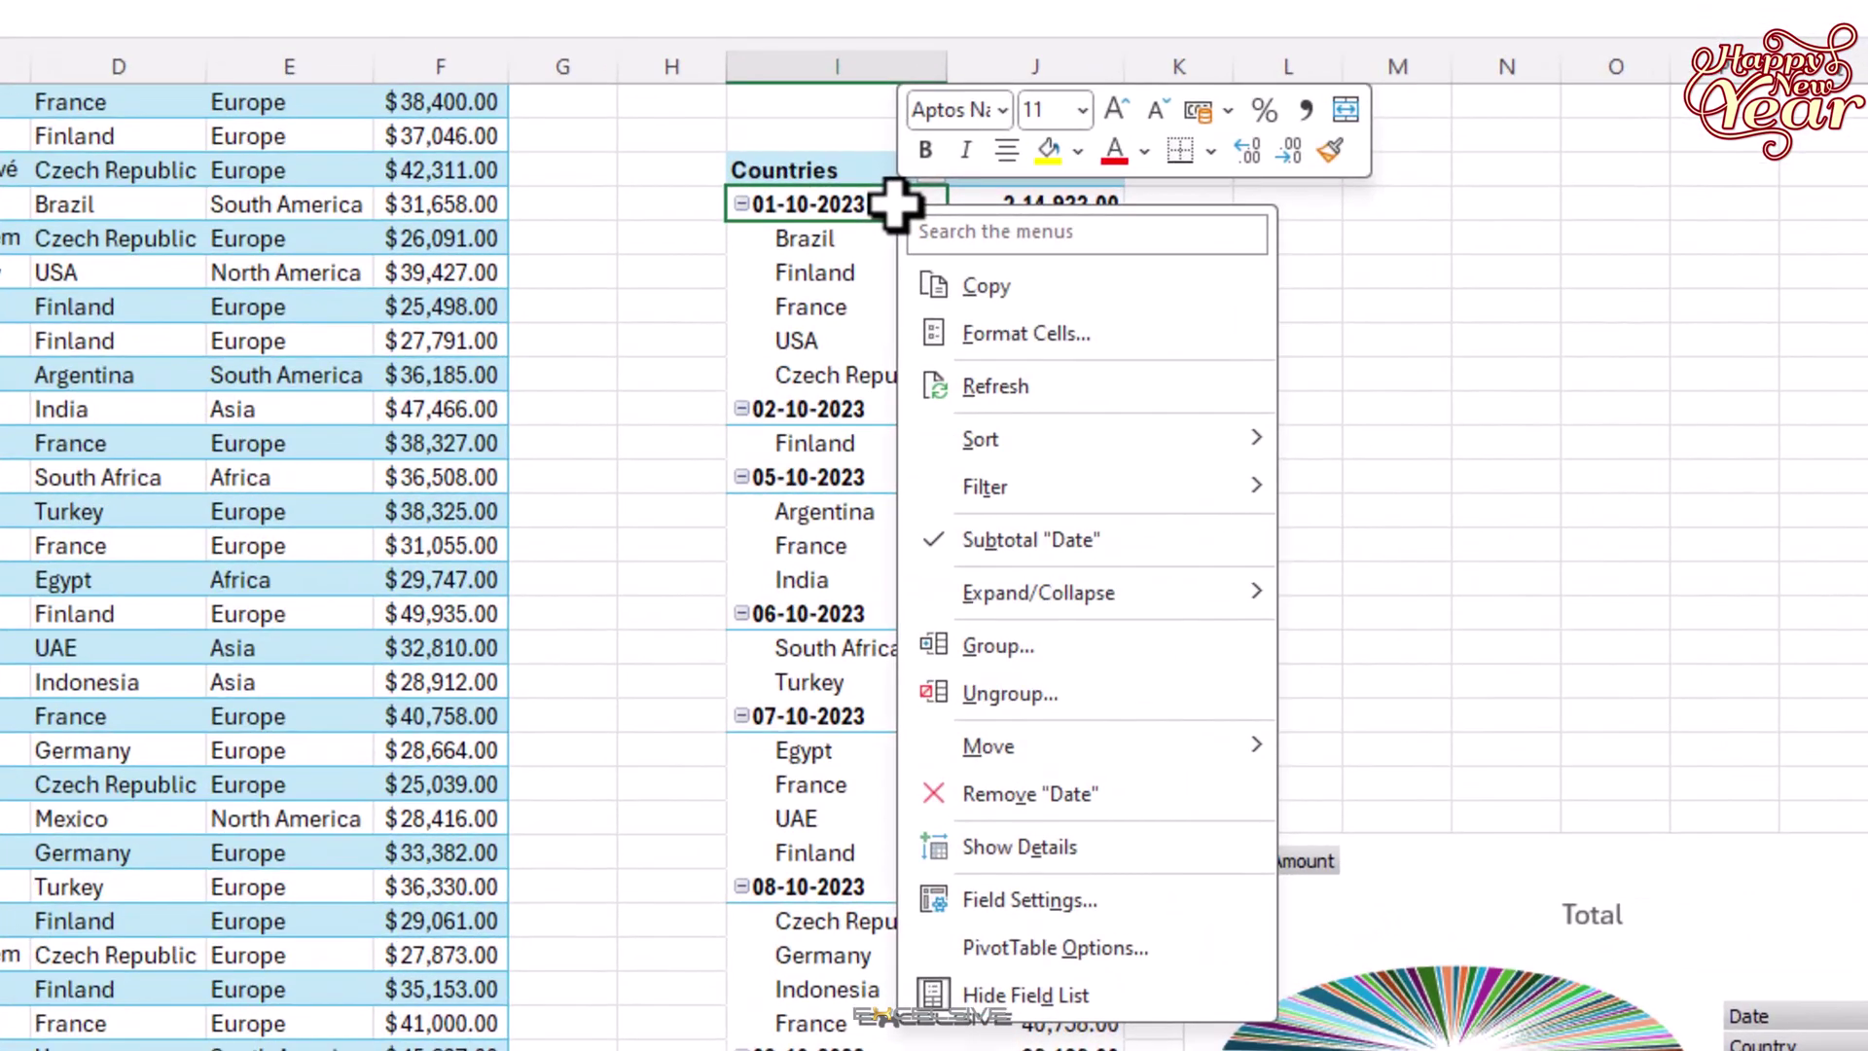
click(1023, 645)
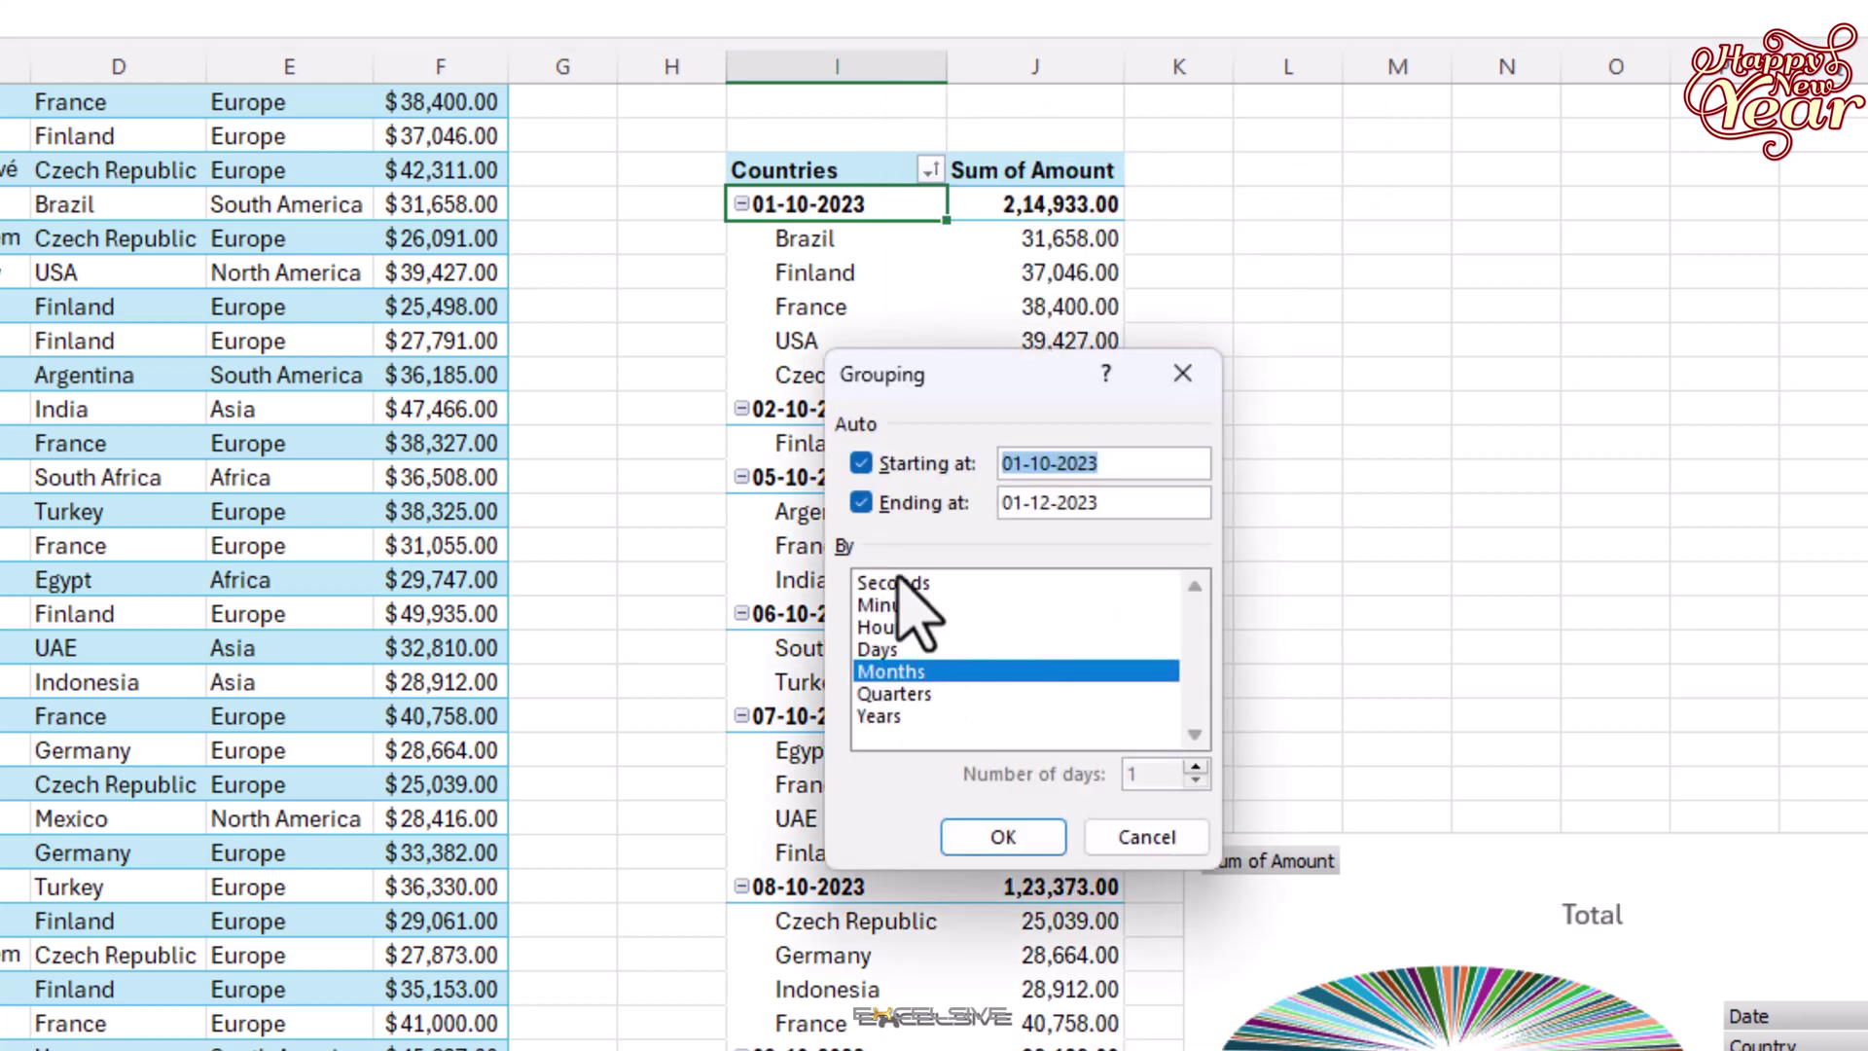
click(895, 693)
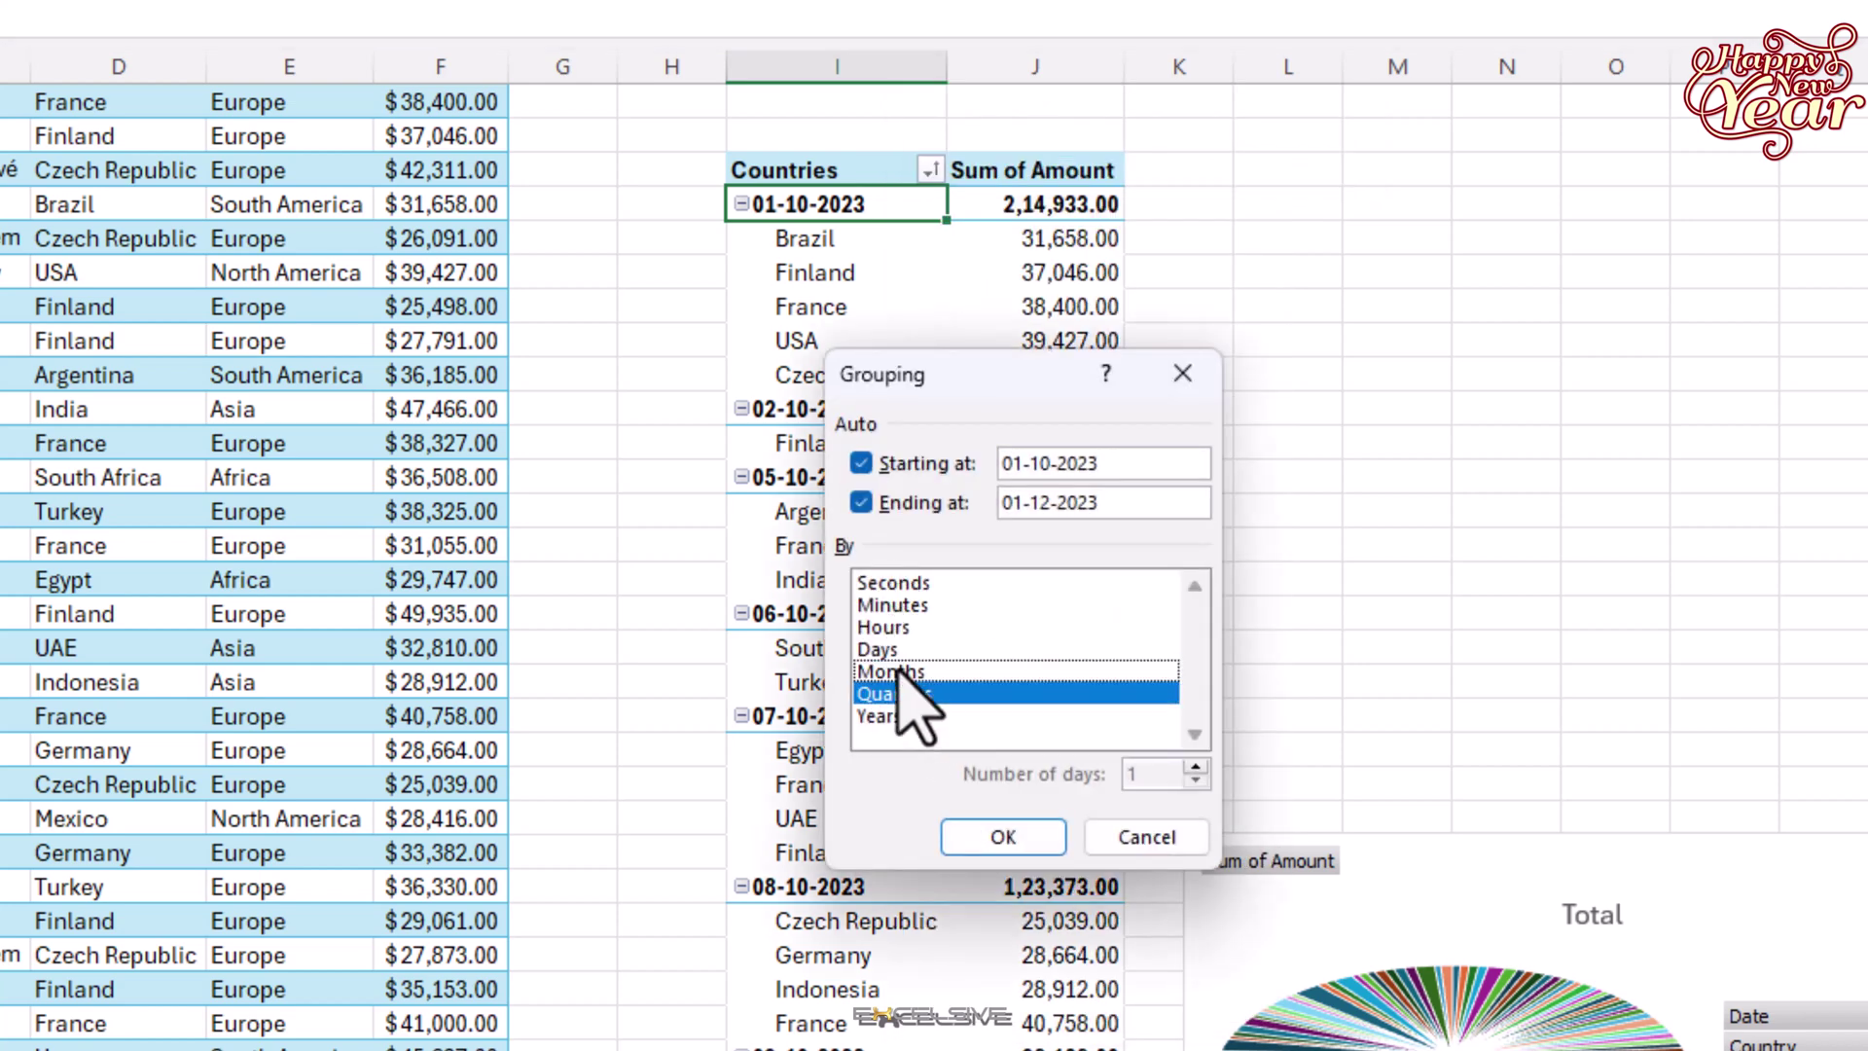
click(897, 695)
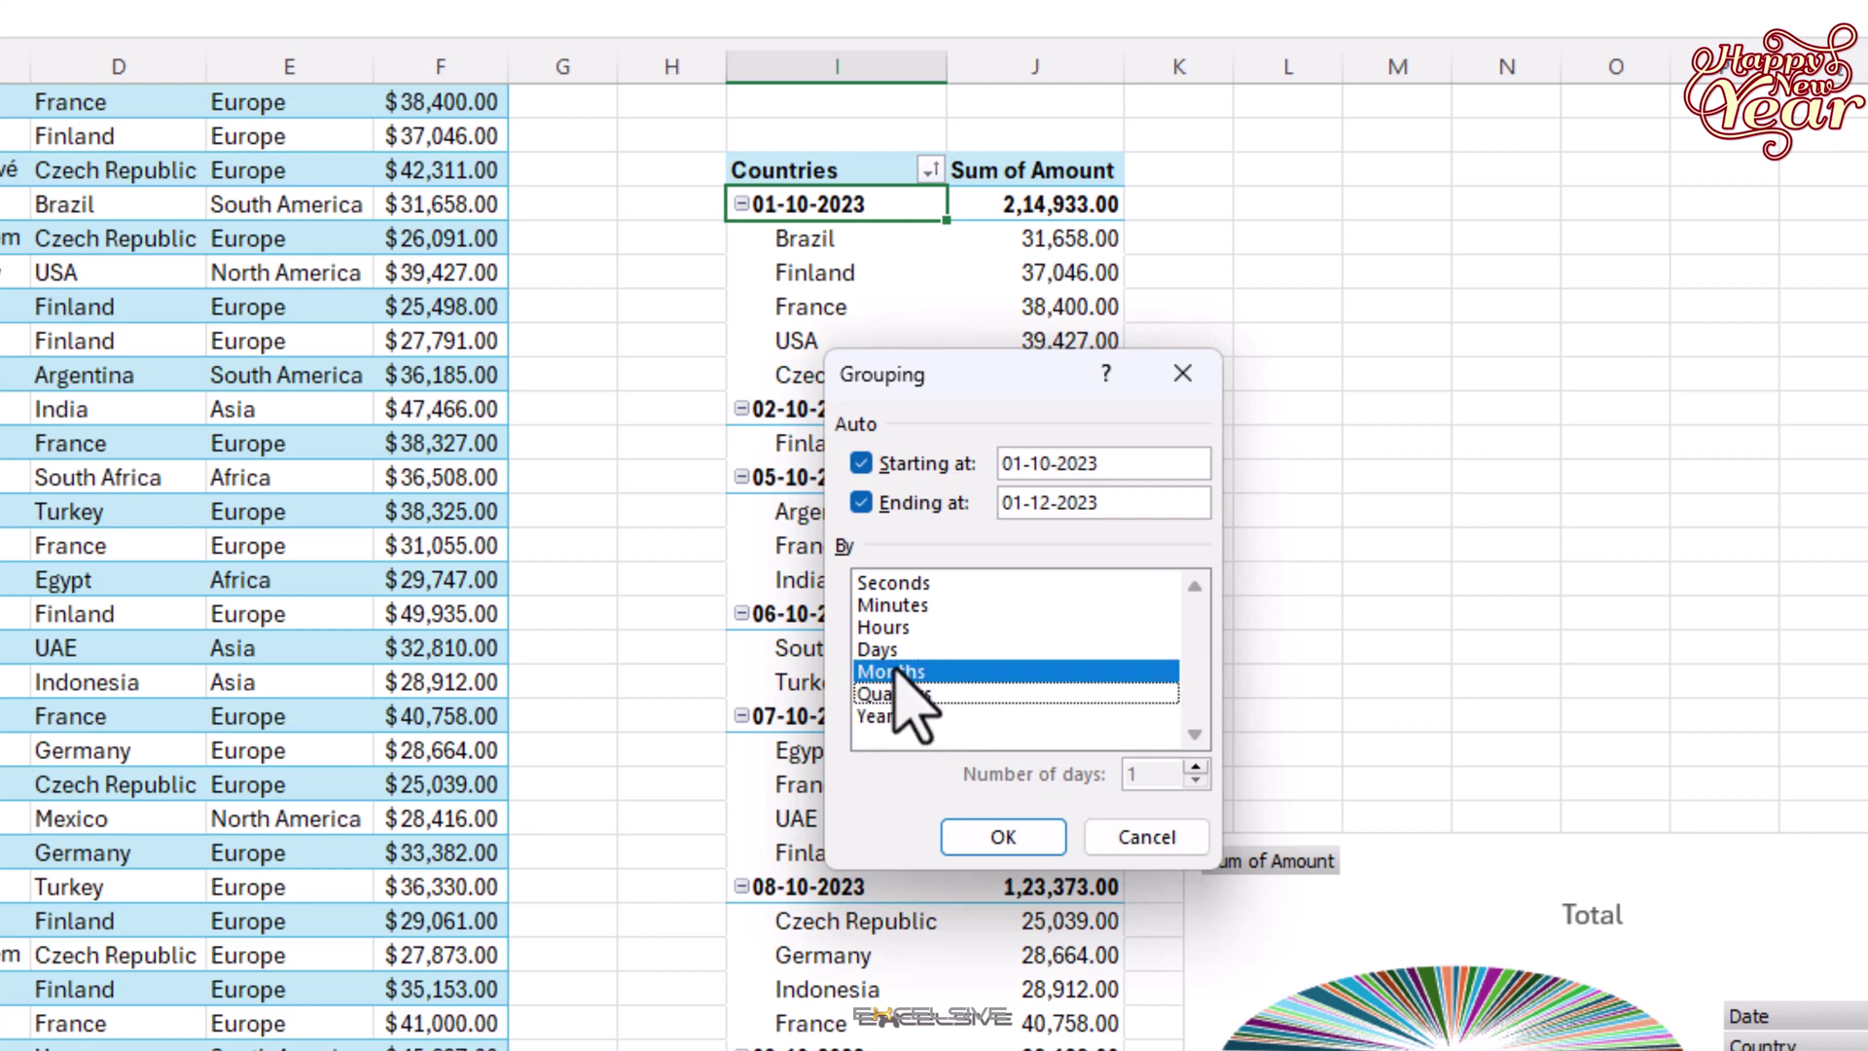
click(1019, 835)
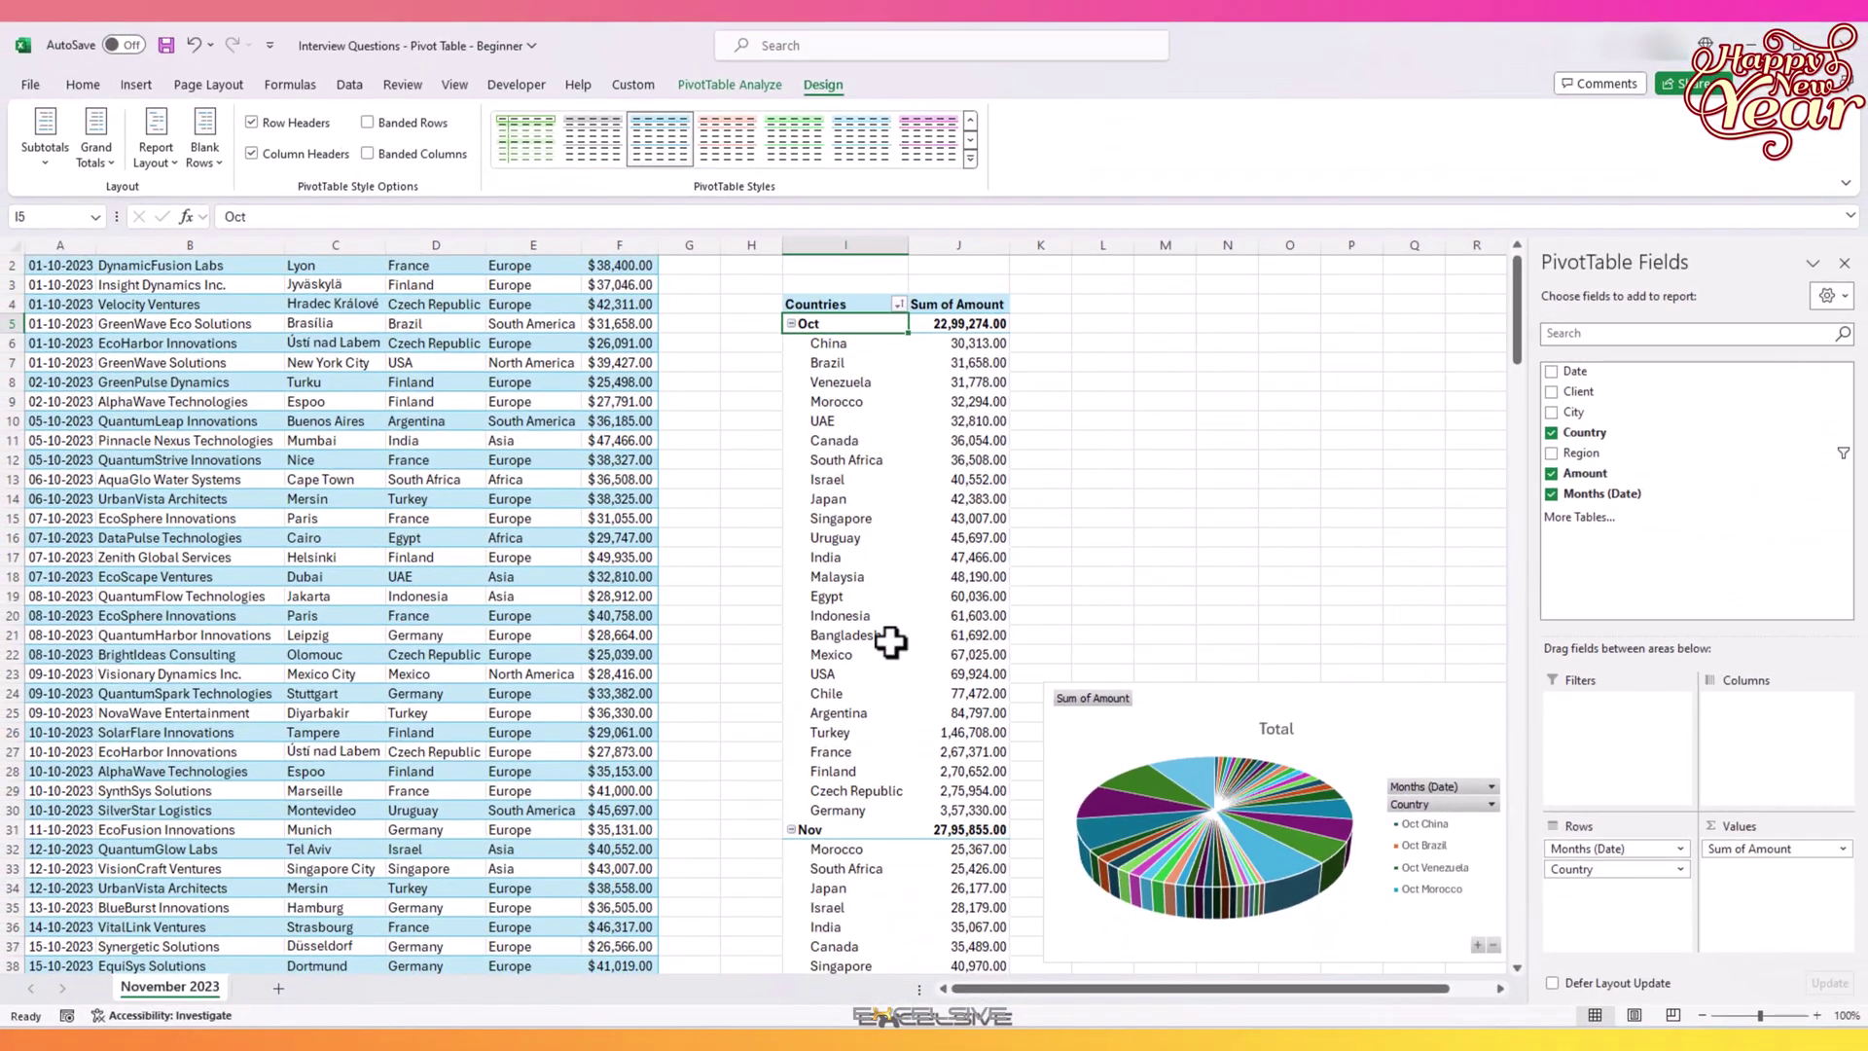
scroll(890, 642, down, 7)
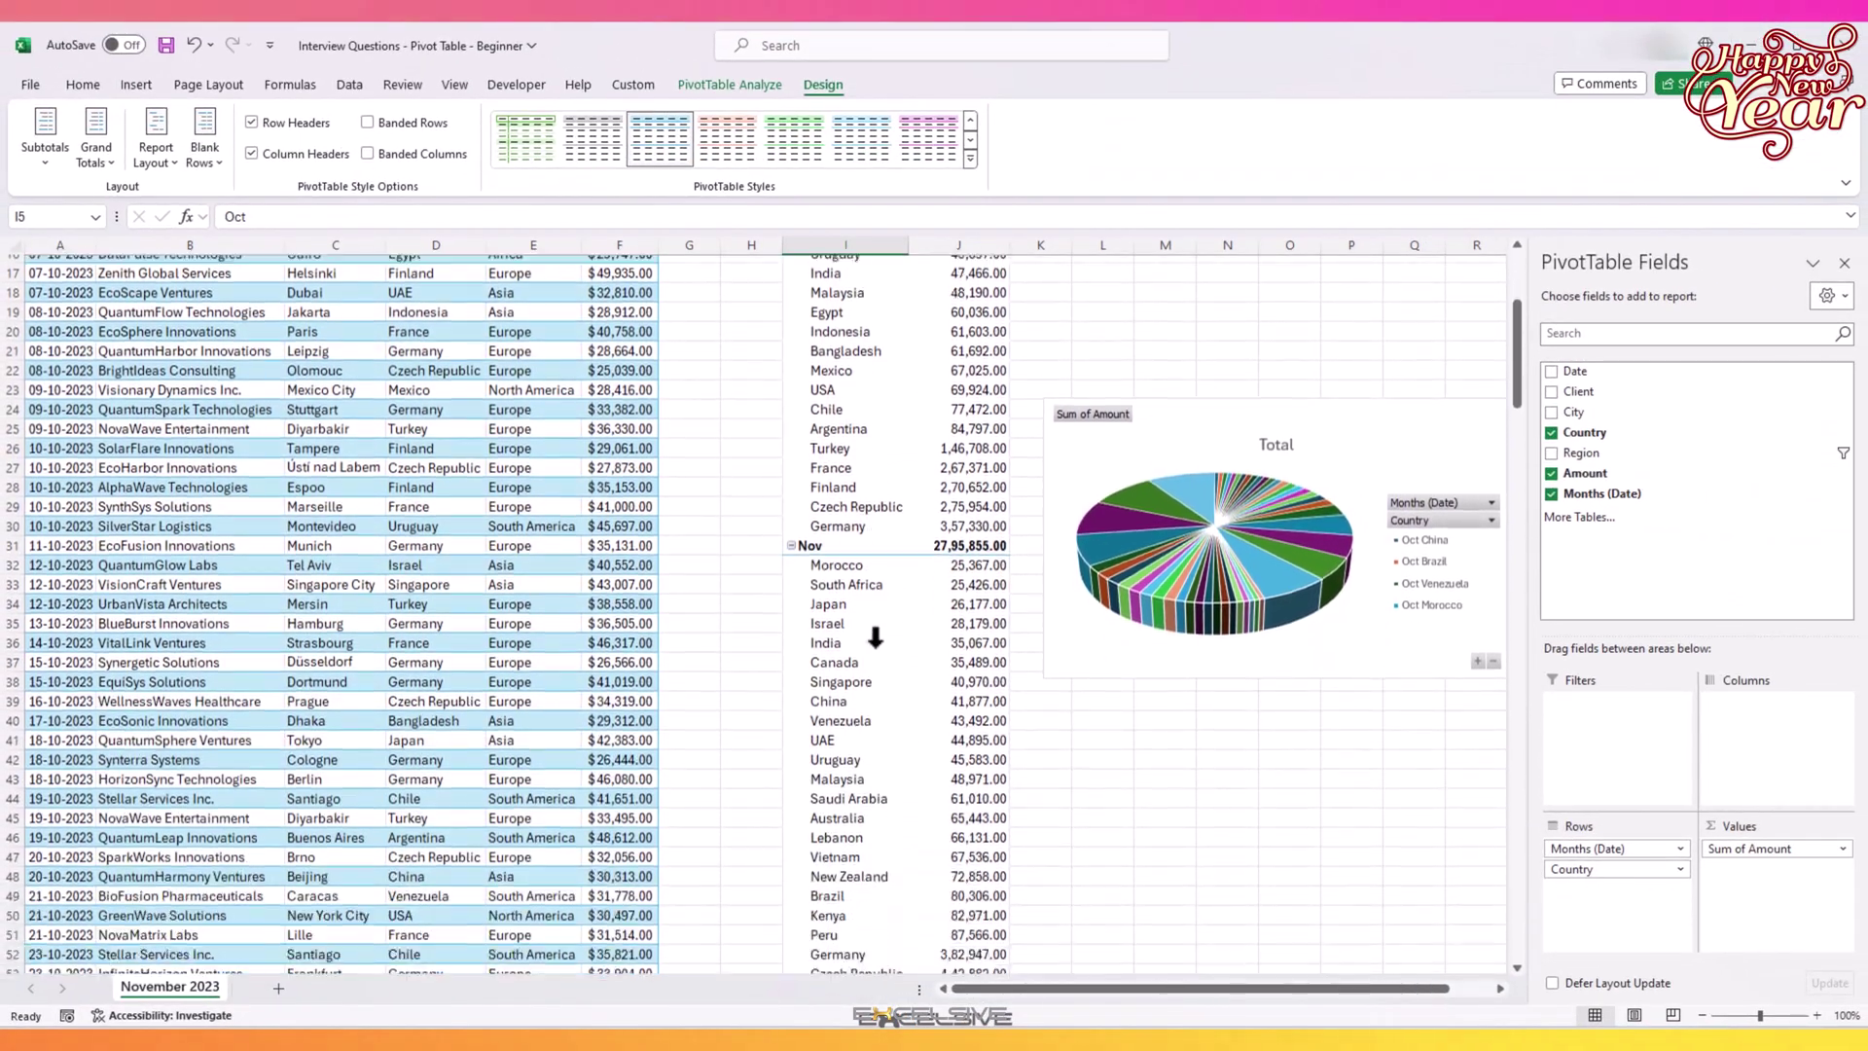
scroll(875, 637, up, 7)
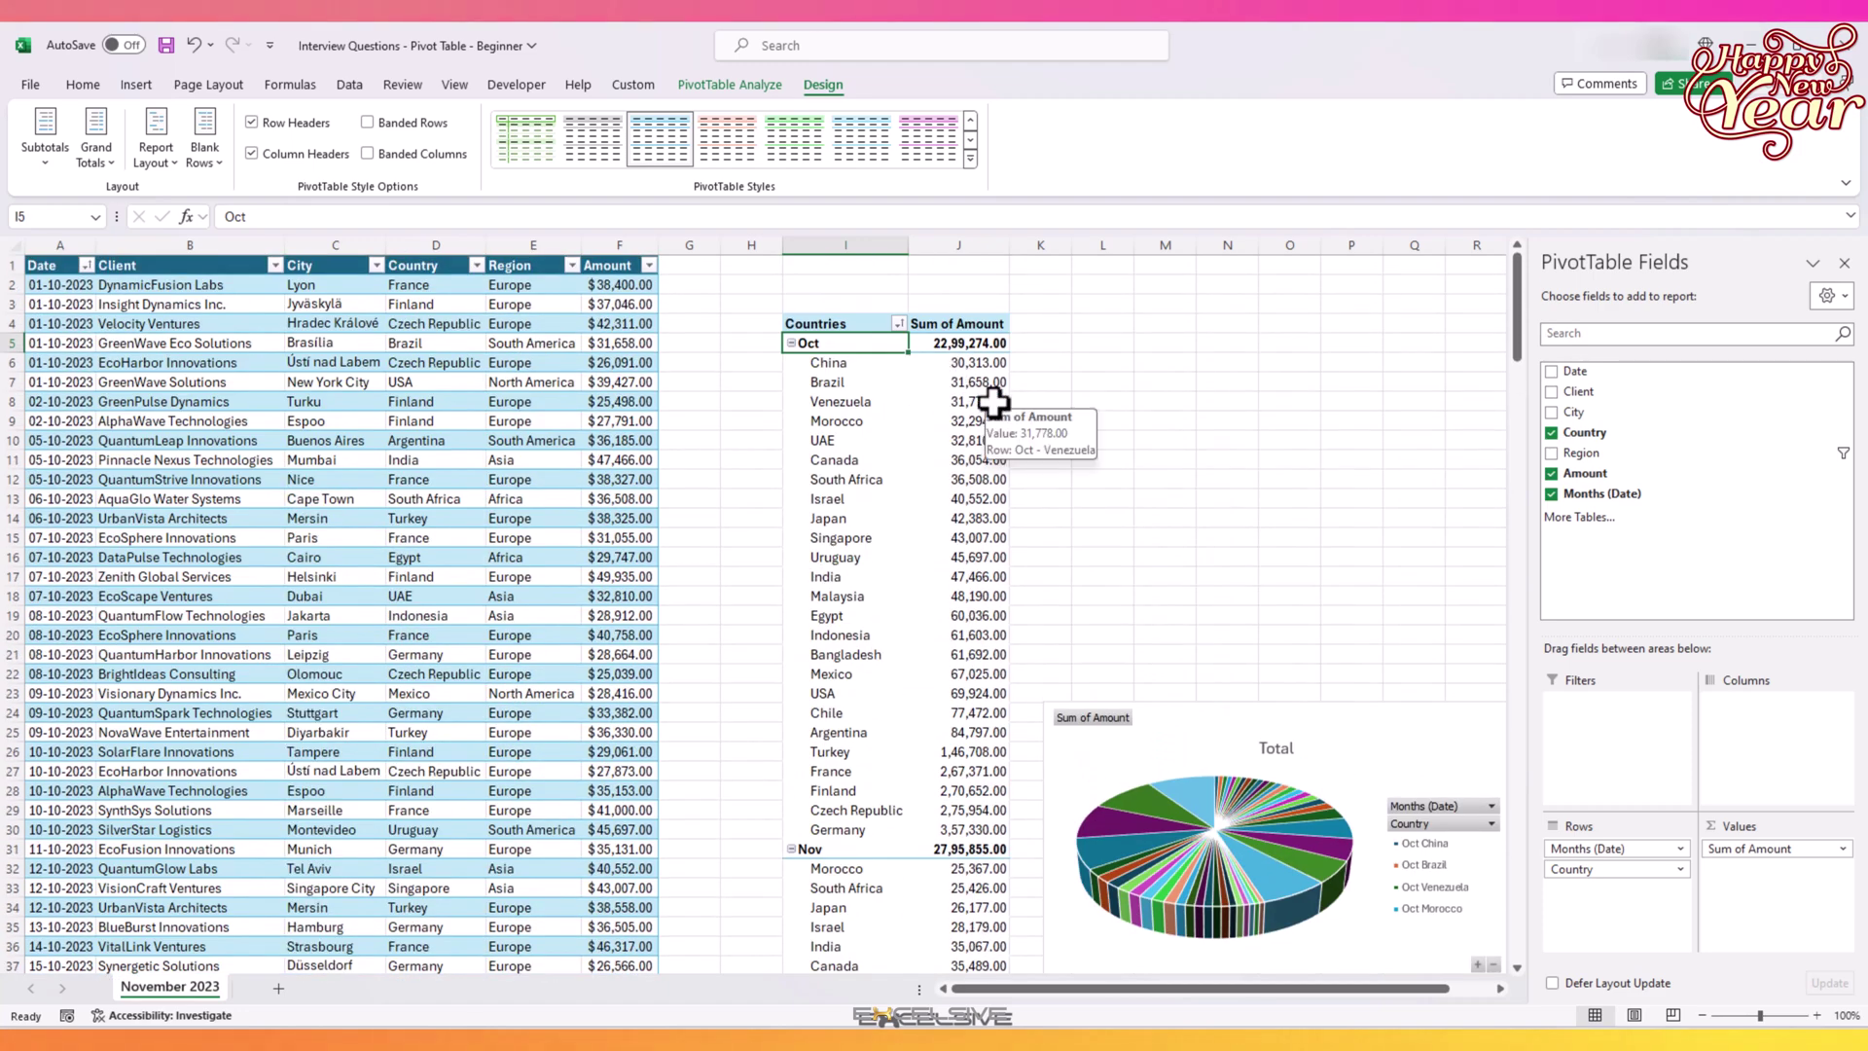
right_click(883, 346)
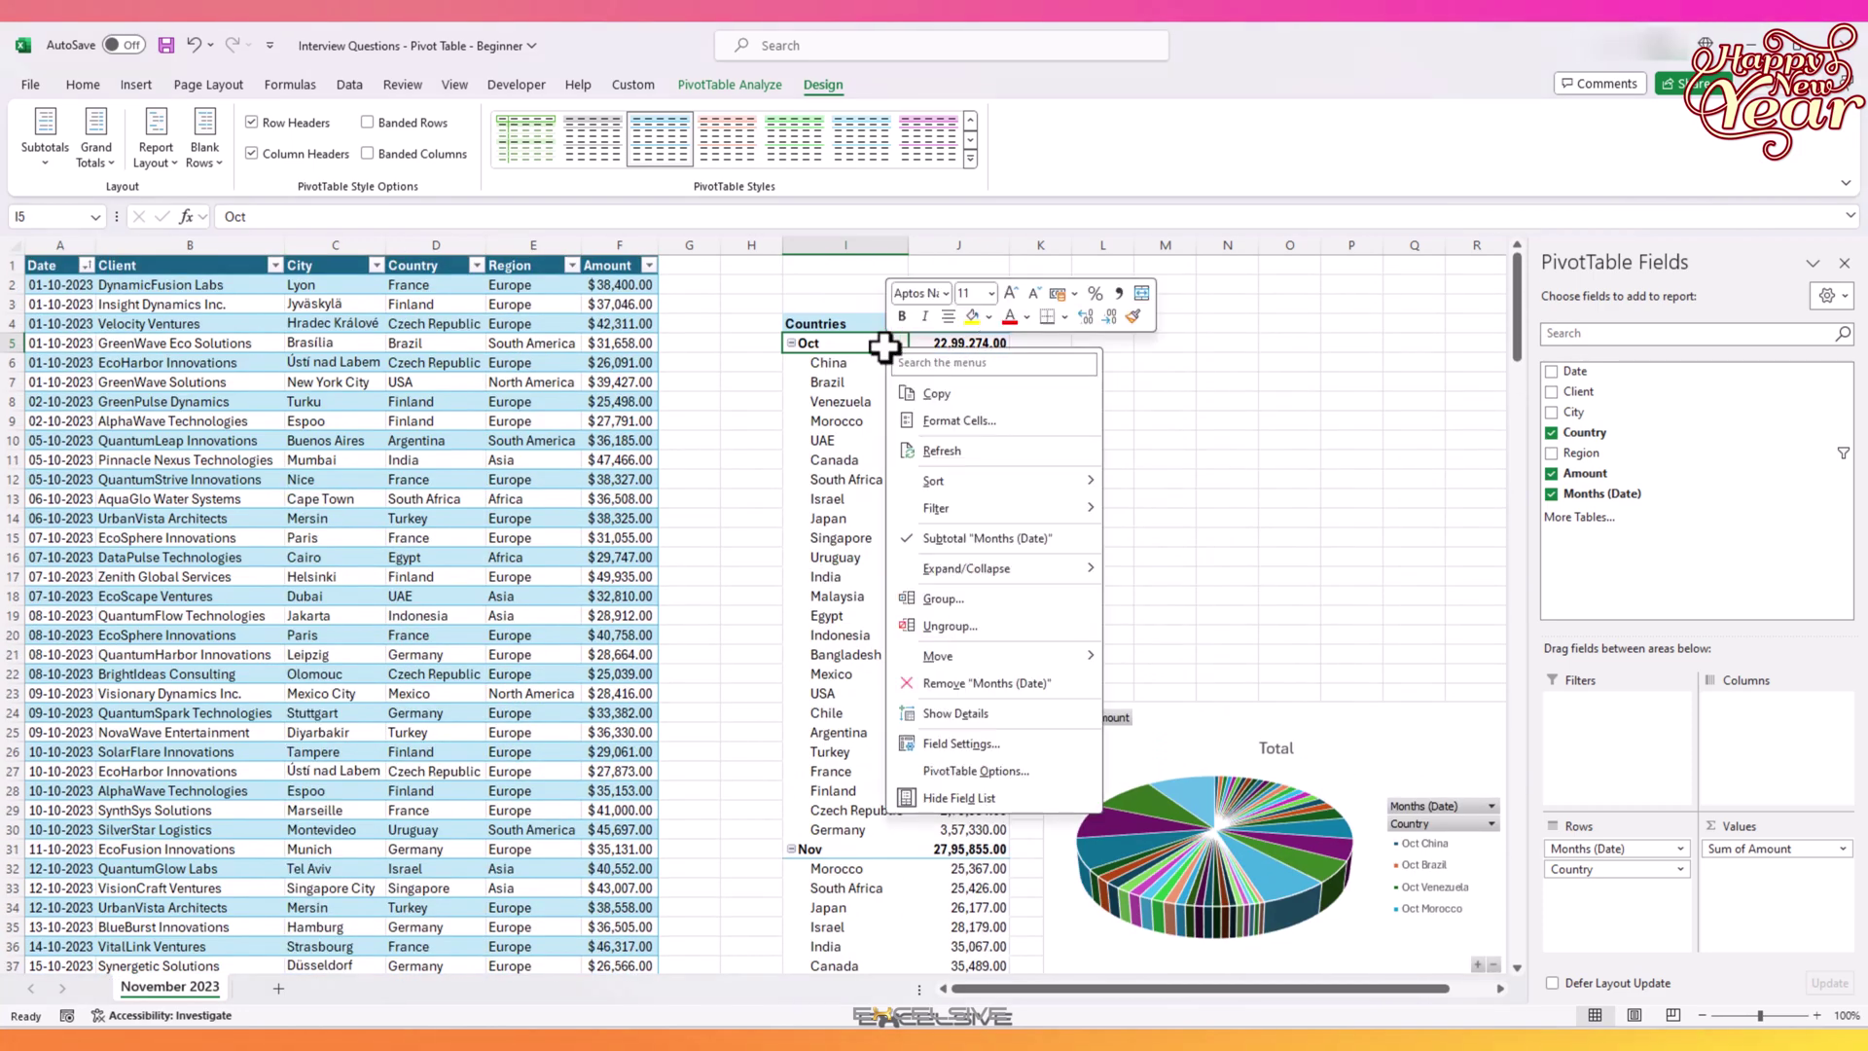
click(973, 627)
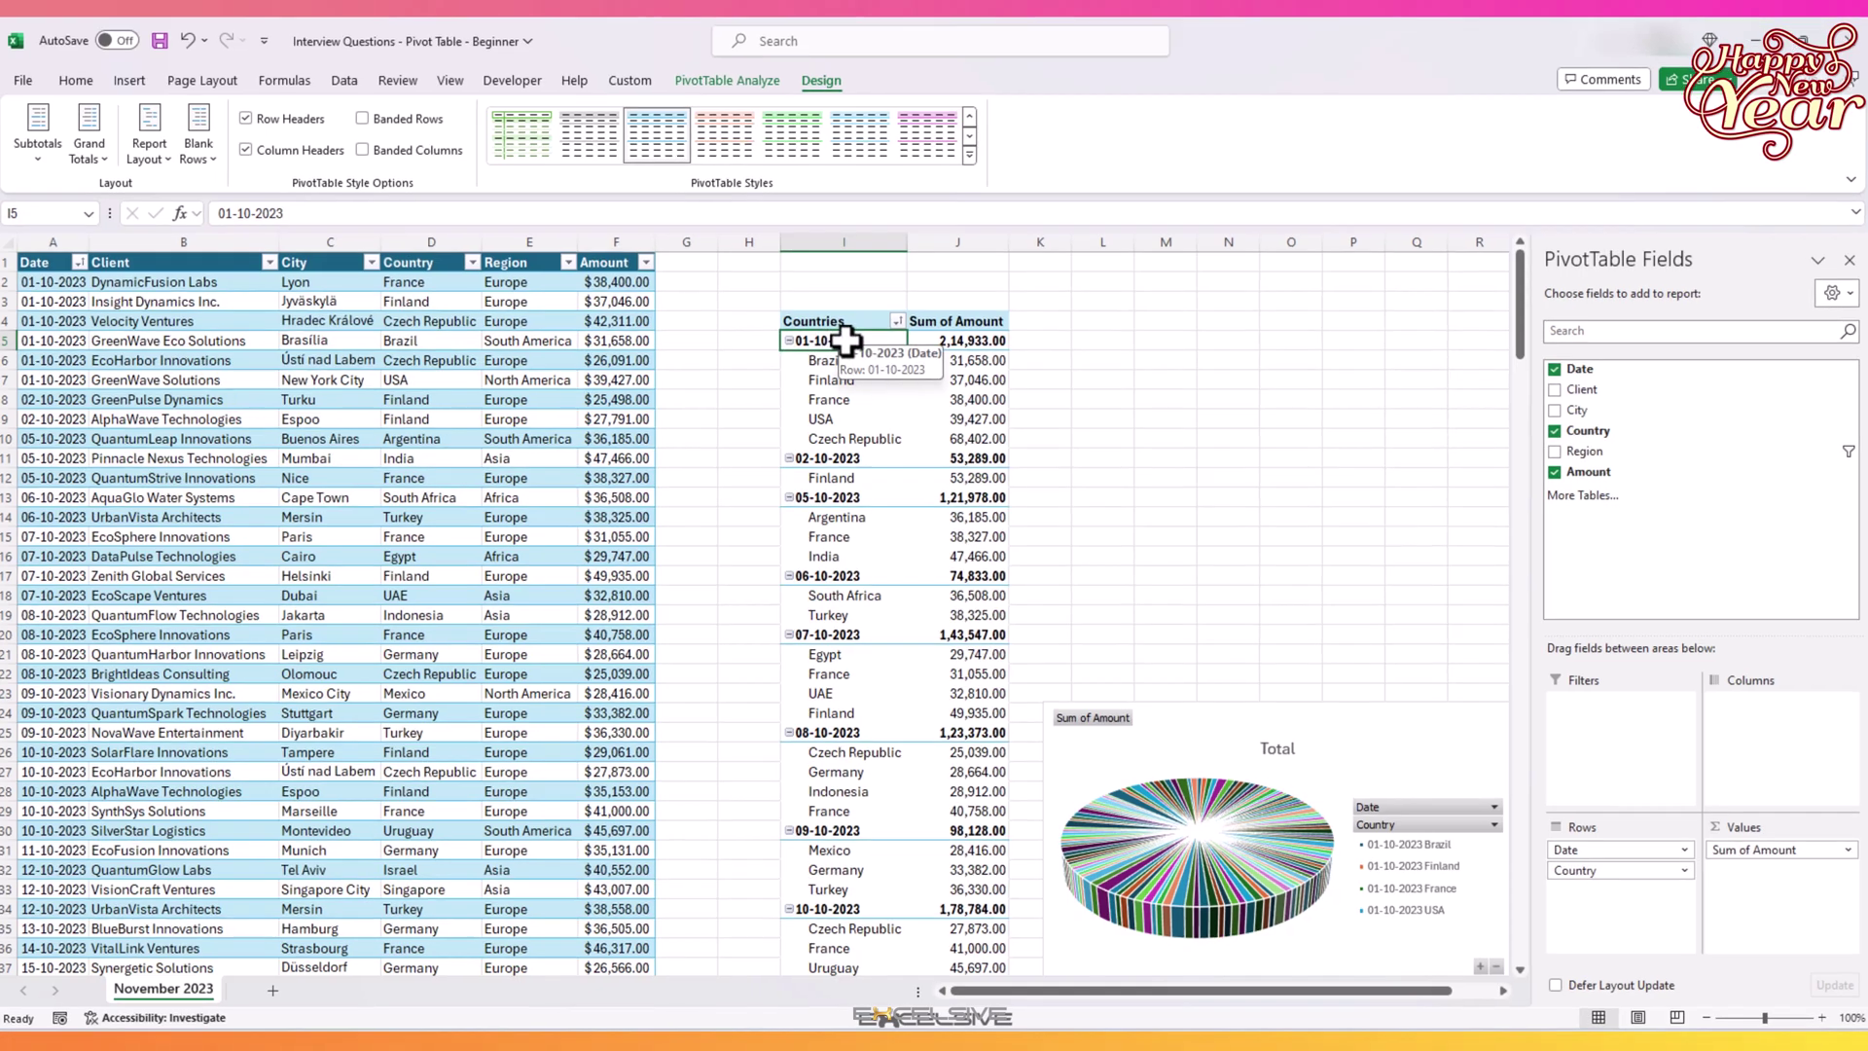
Group the dates by months and quarters, then collapse the Oct group
right_click(844, 339)
click(945, 593)
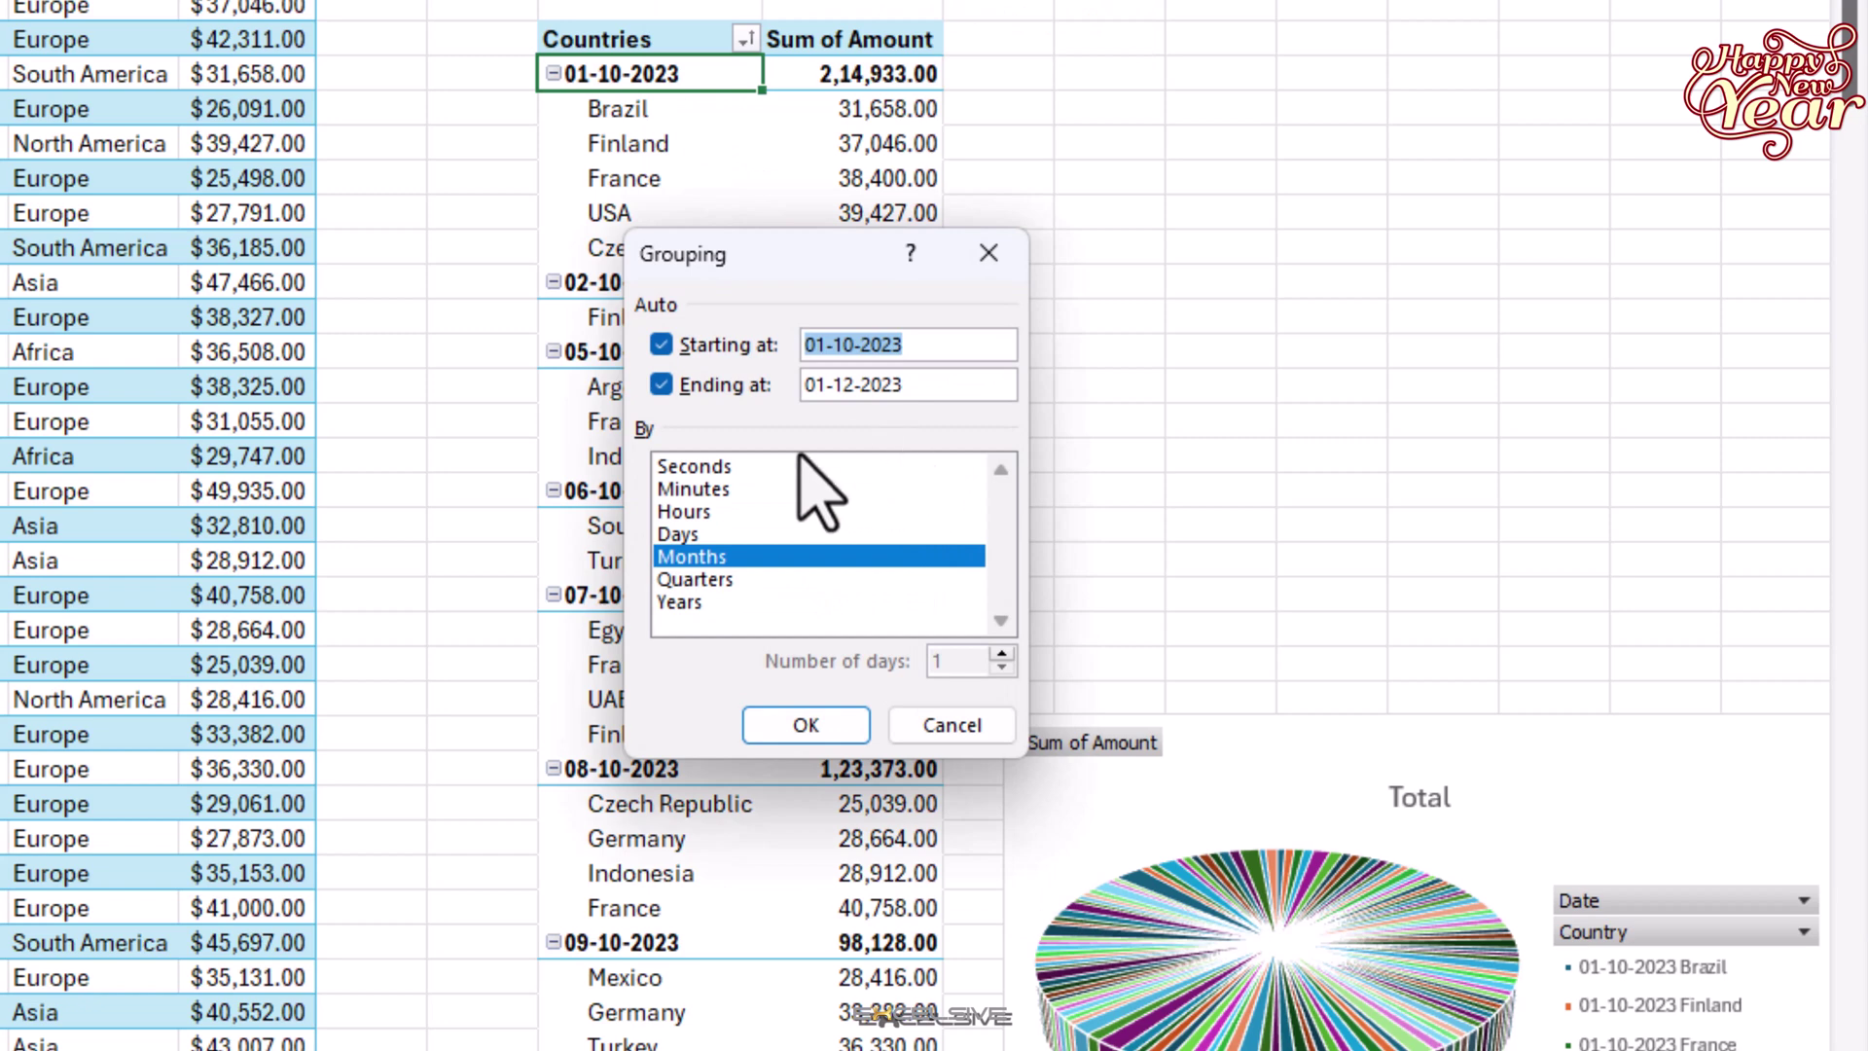
click(715, 579)
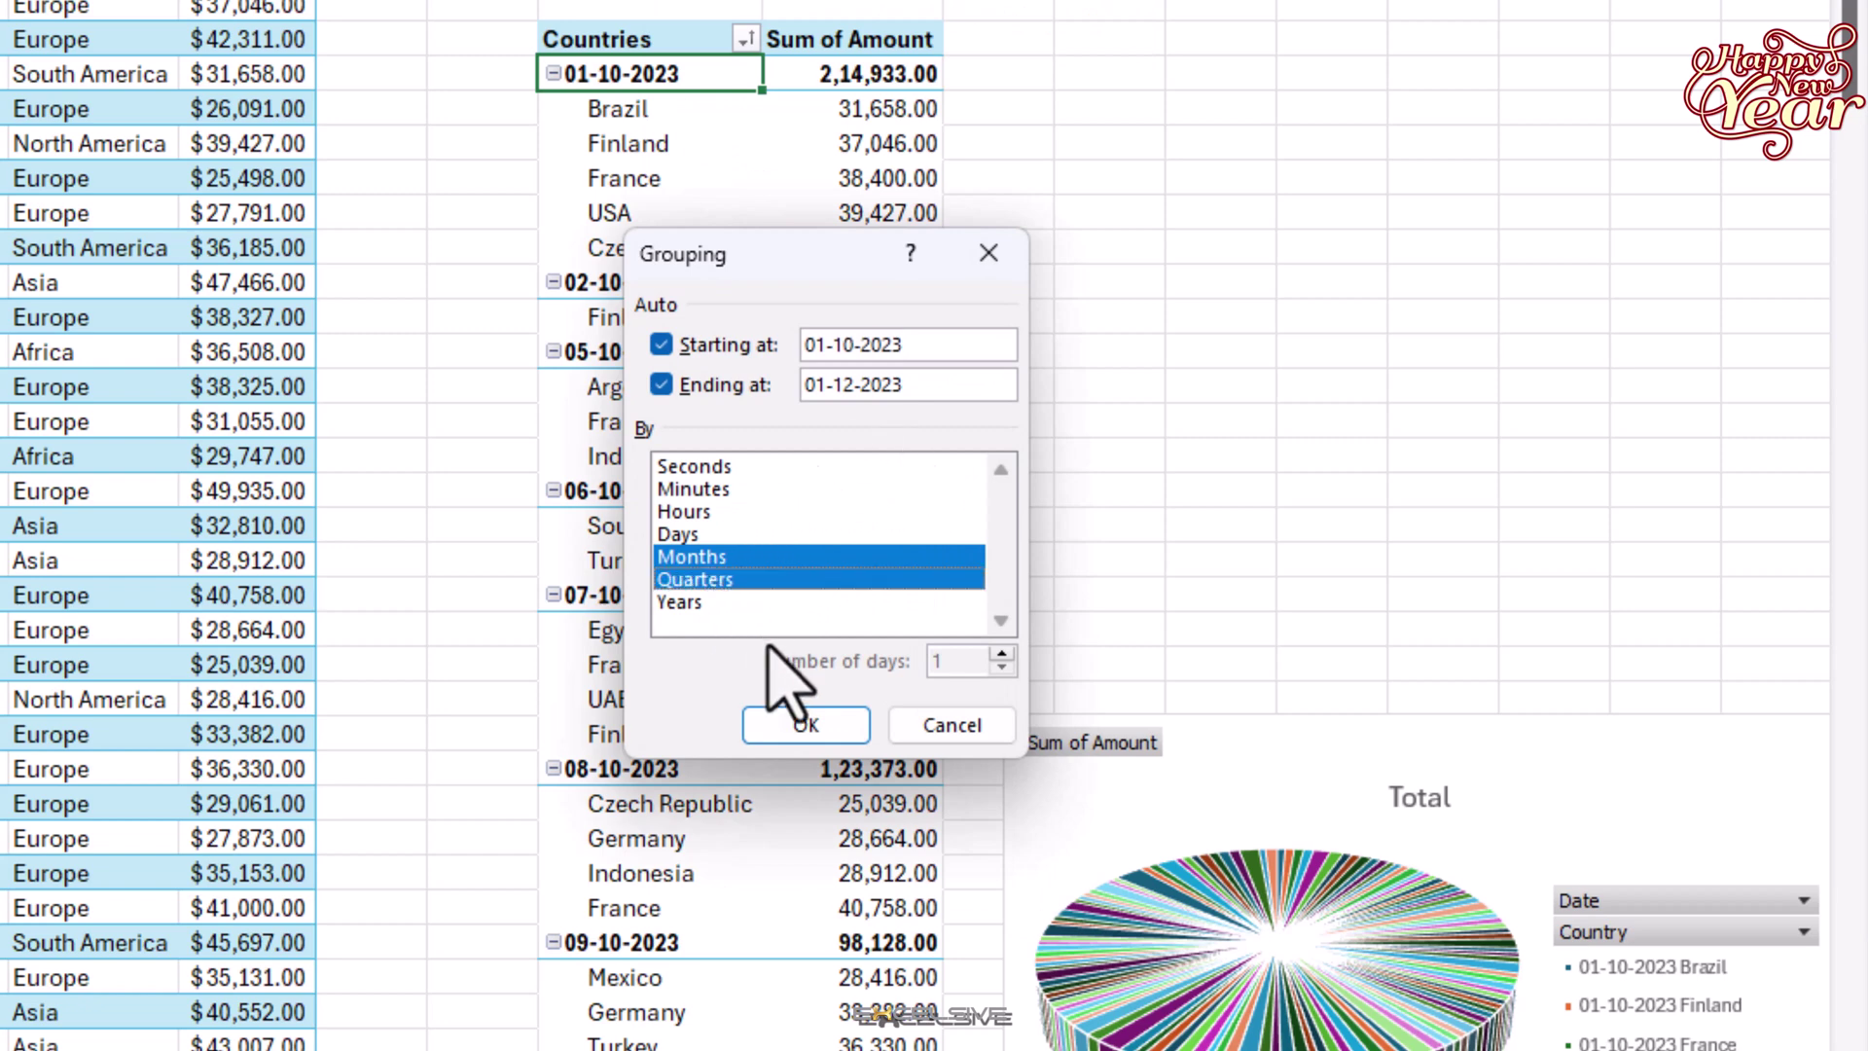
click(816, 727)
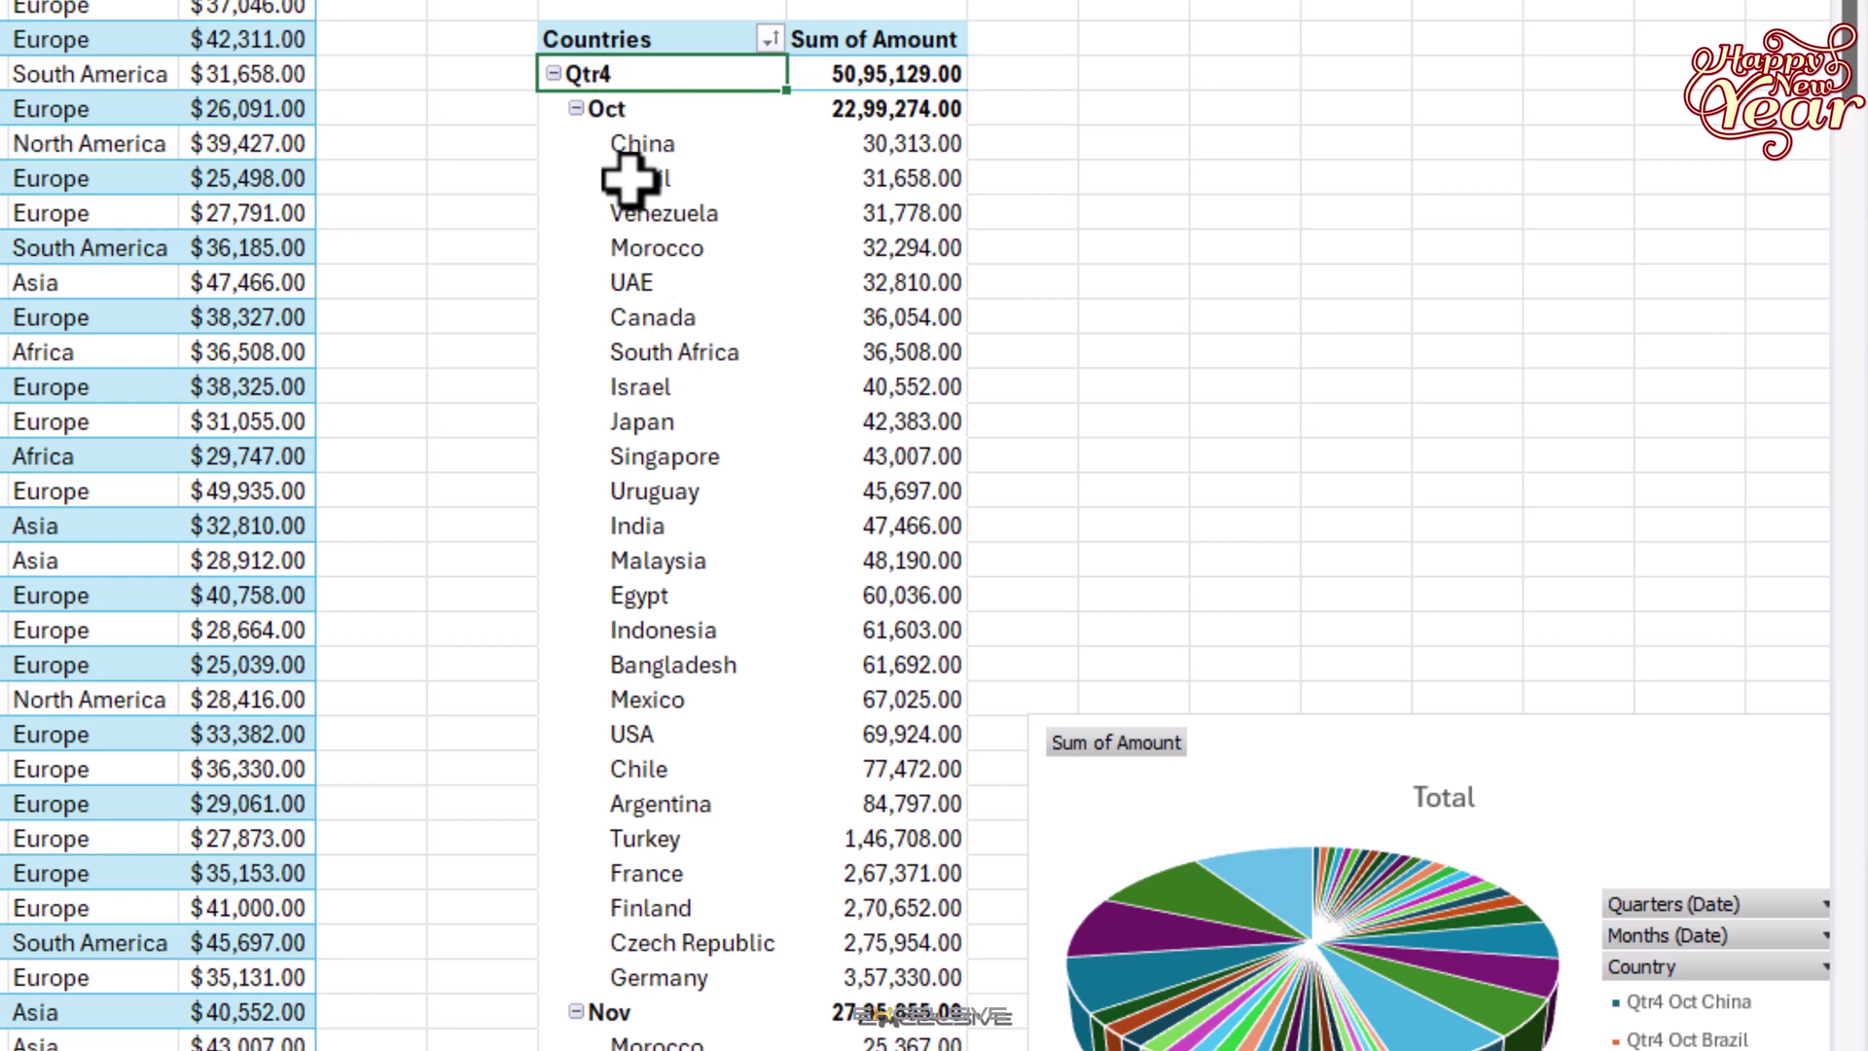
click(576, 108)
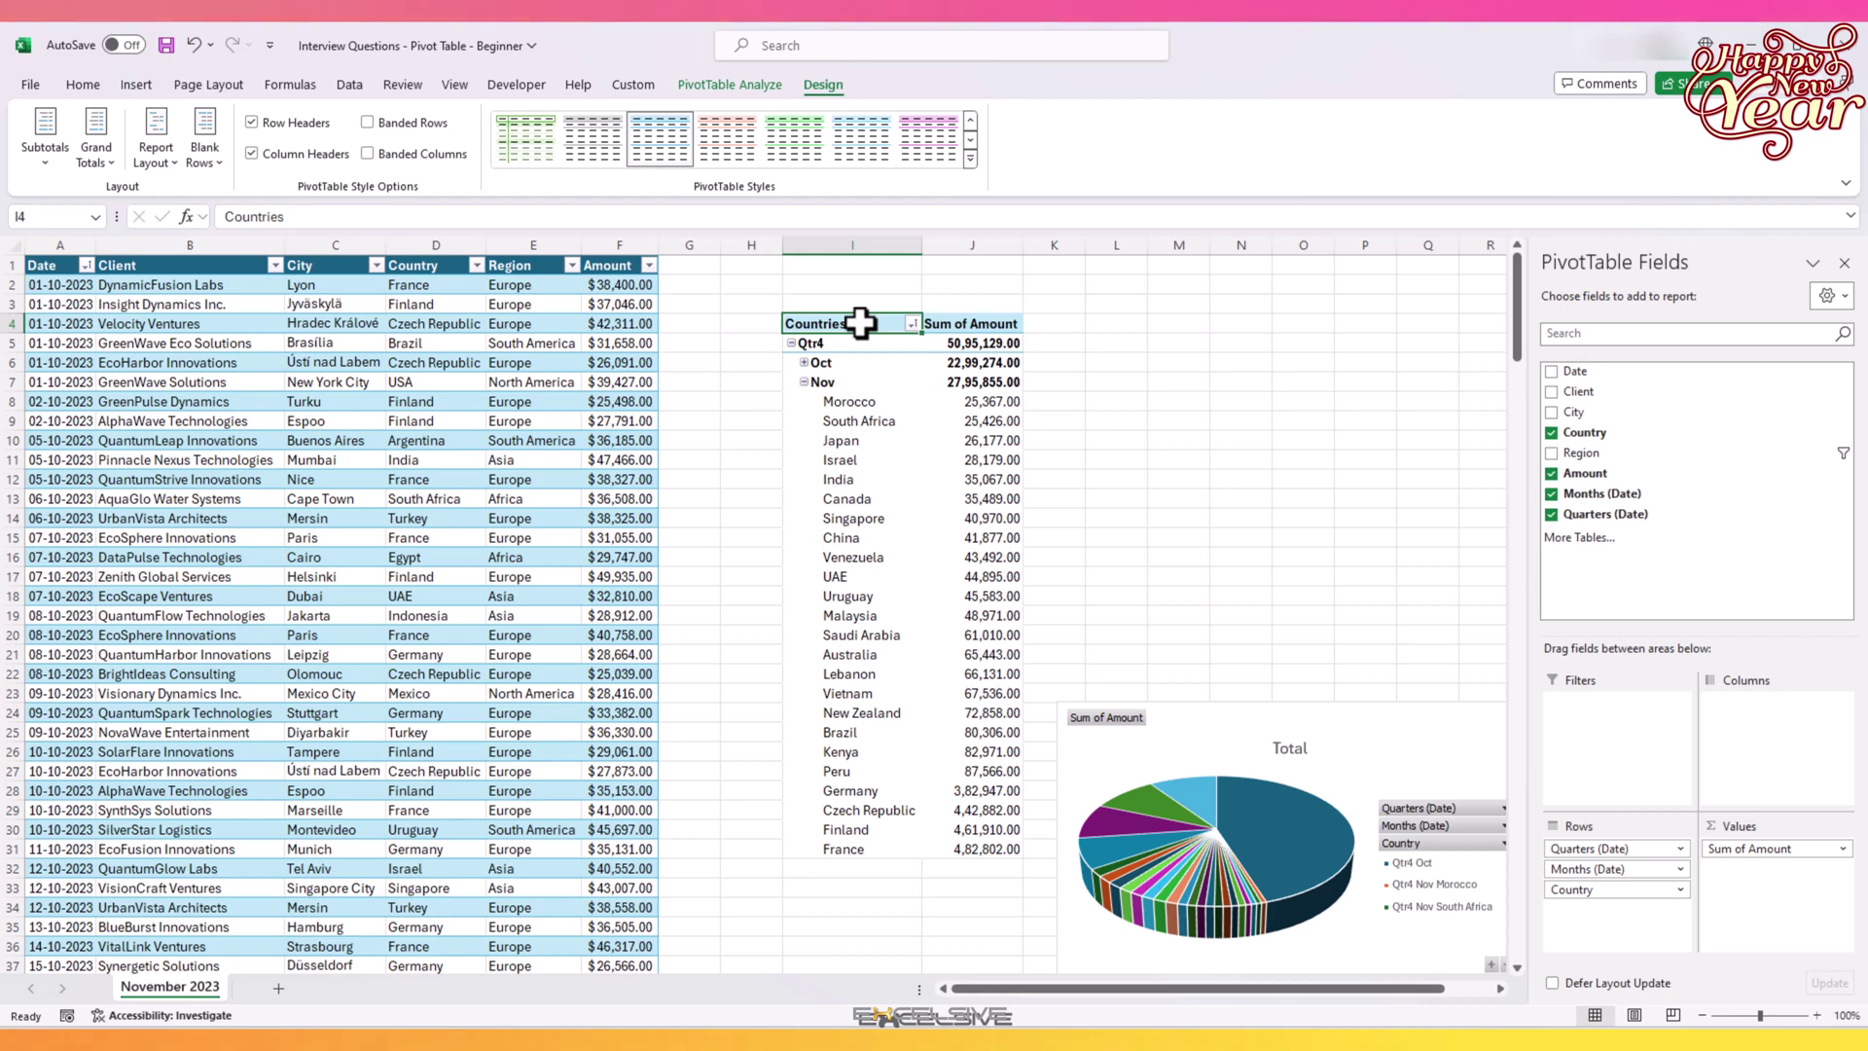
Select the entire PivotTable in columns I–J and delete it, leaving the 3-D pie chart
key(shift+Right)
key(ctrl+space)
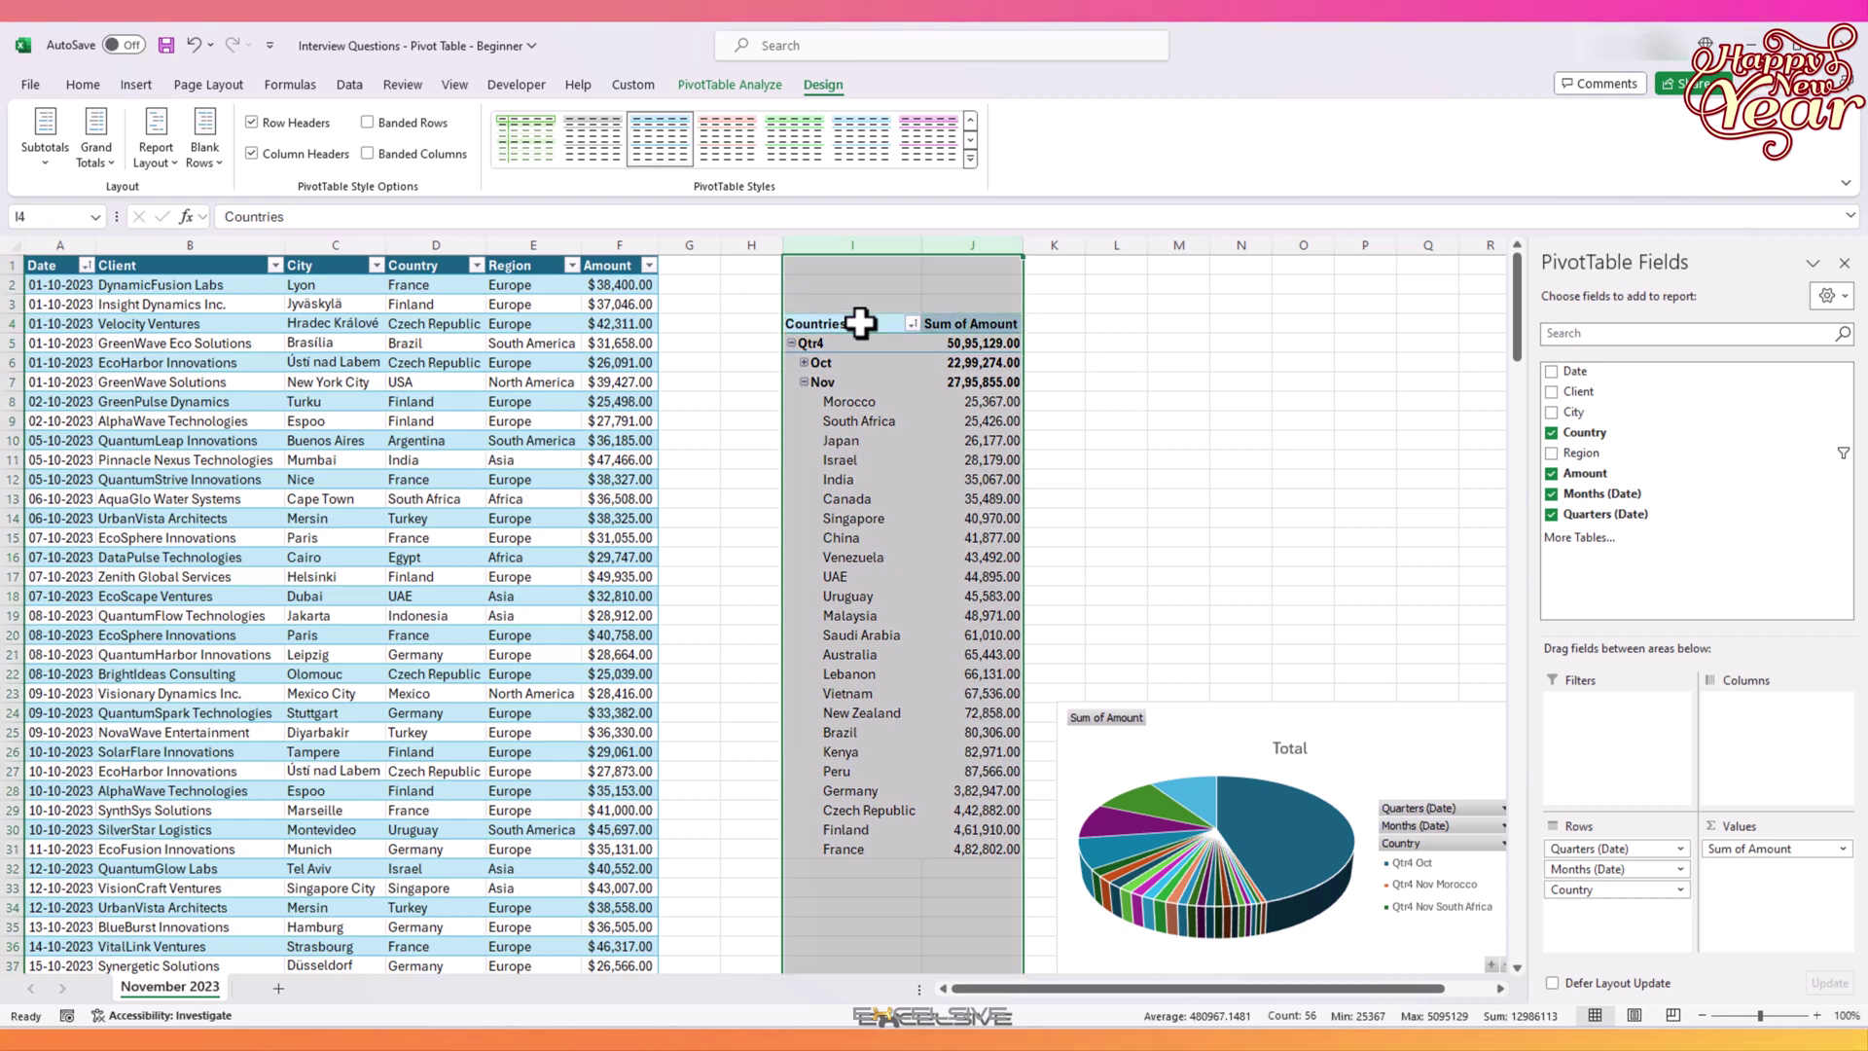
key(Down)
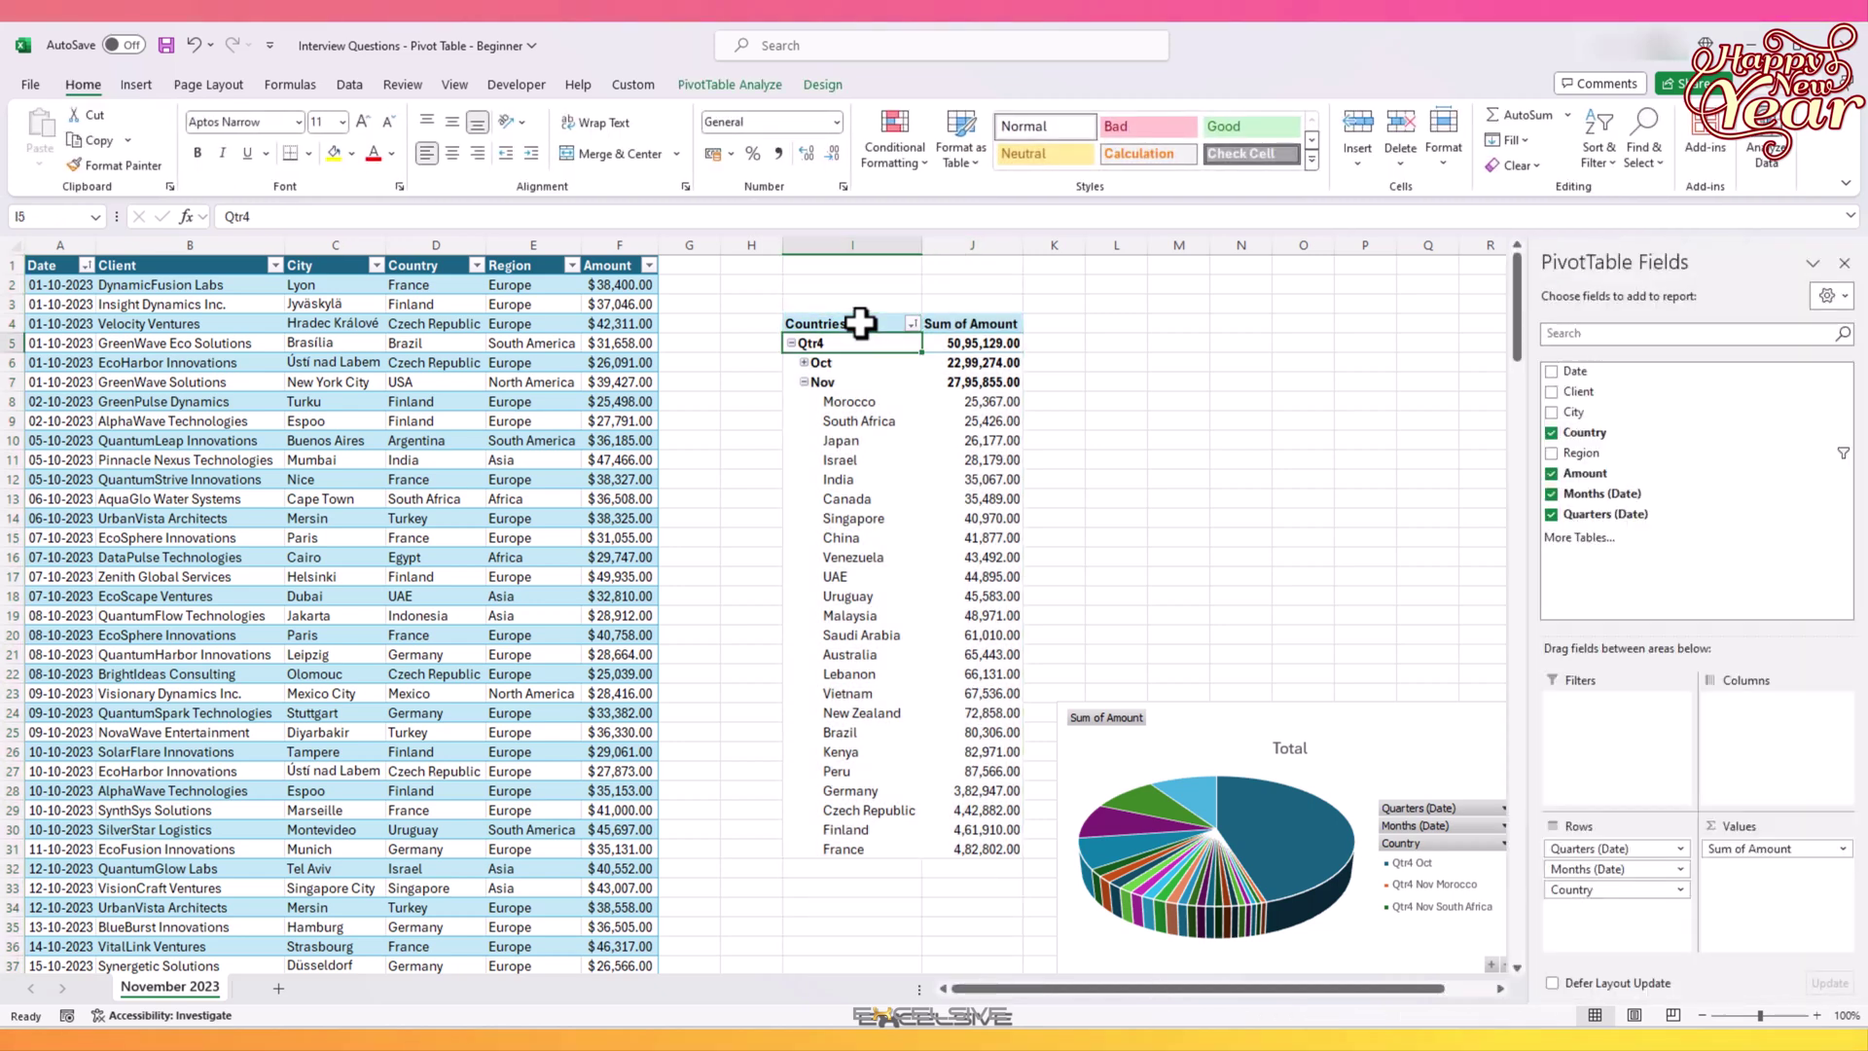
click(749, 86)
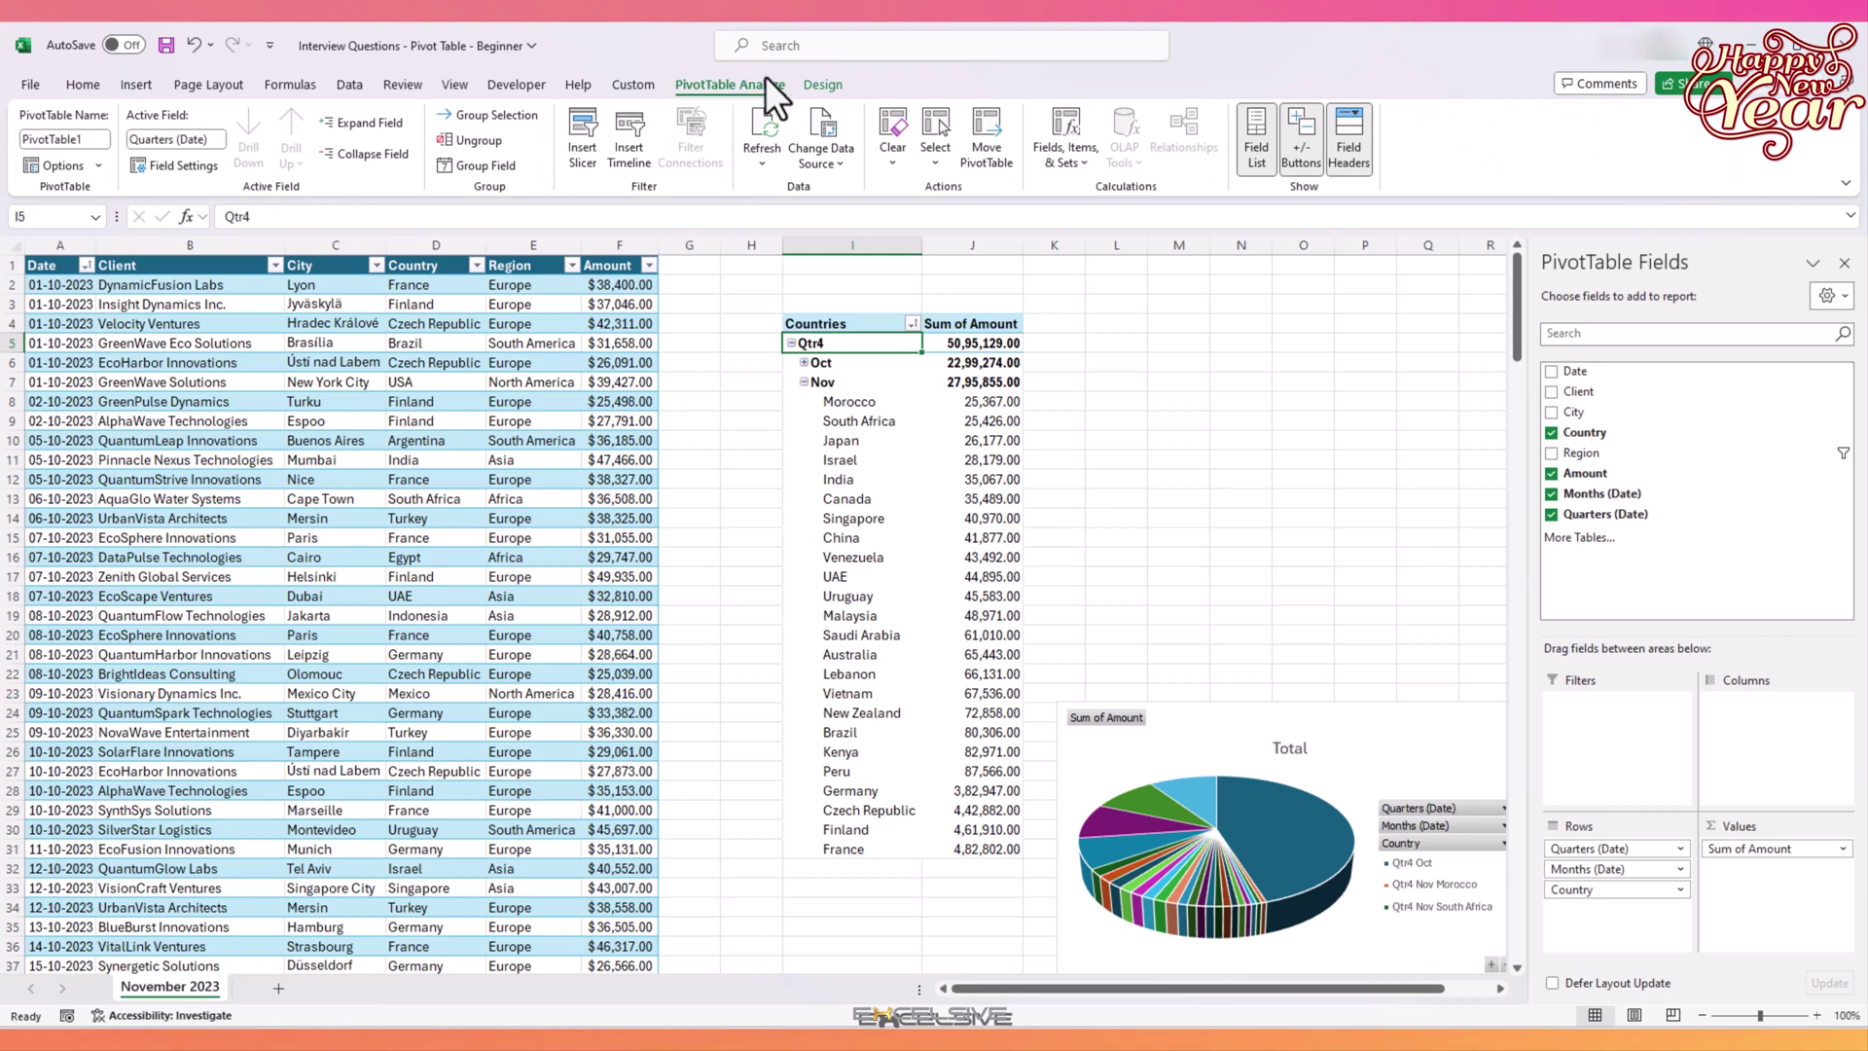
click(939, 158)
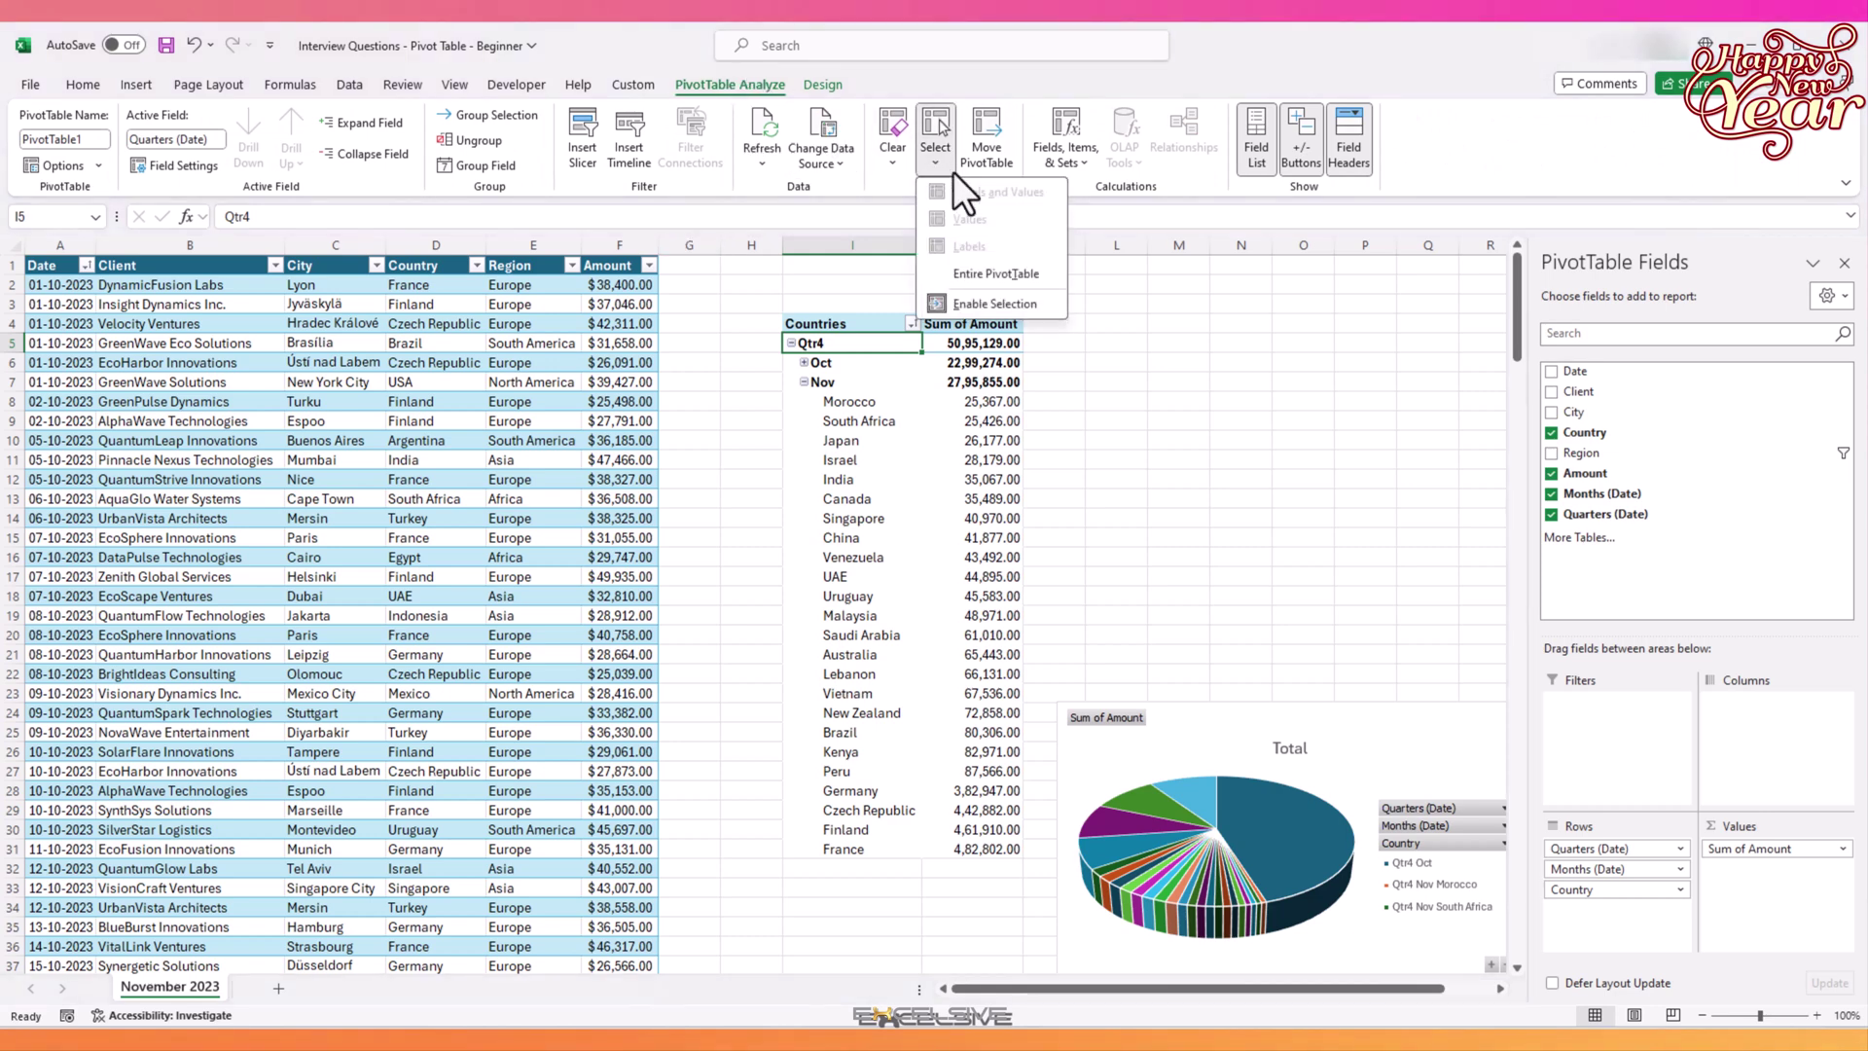
click(1006, 274)
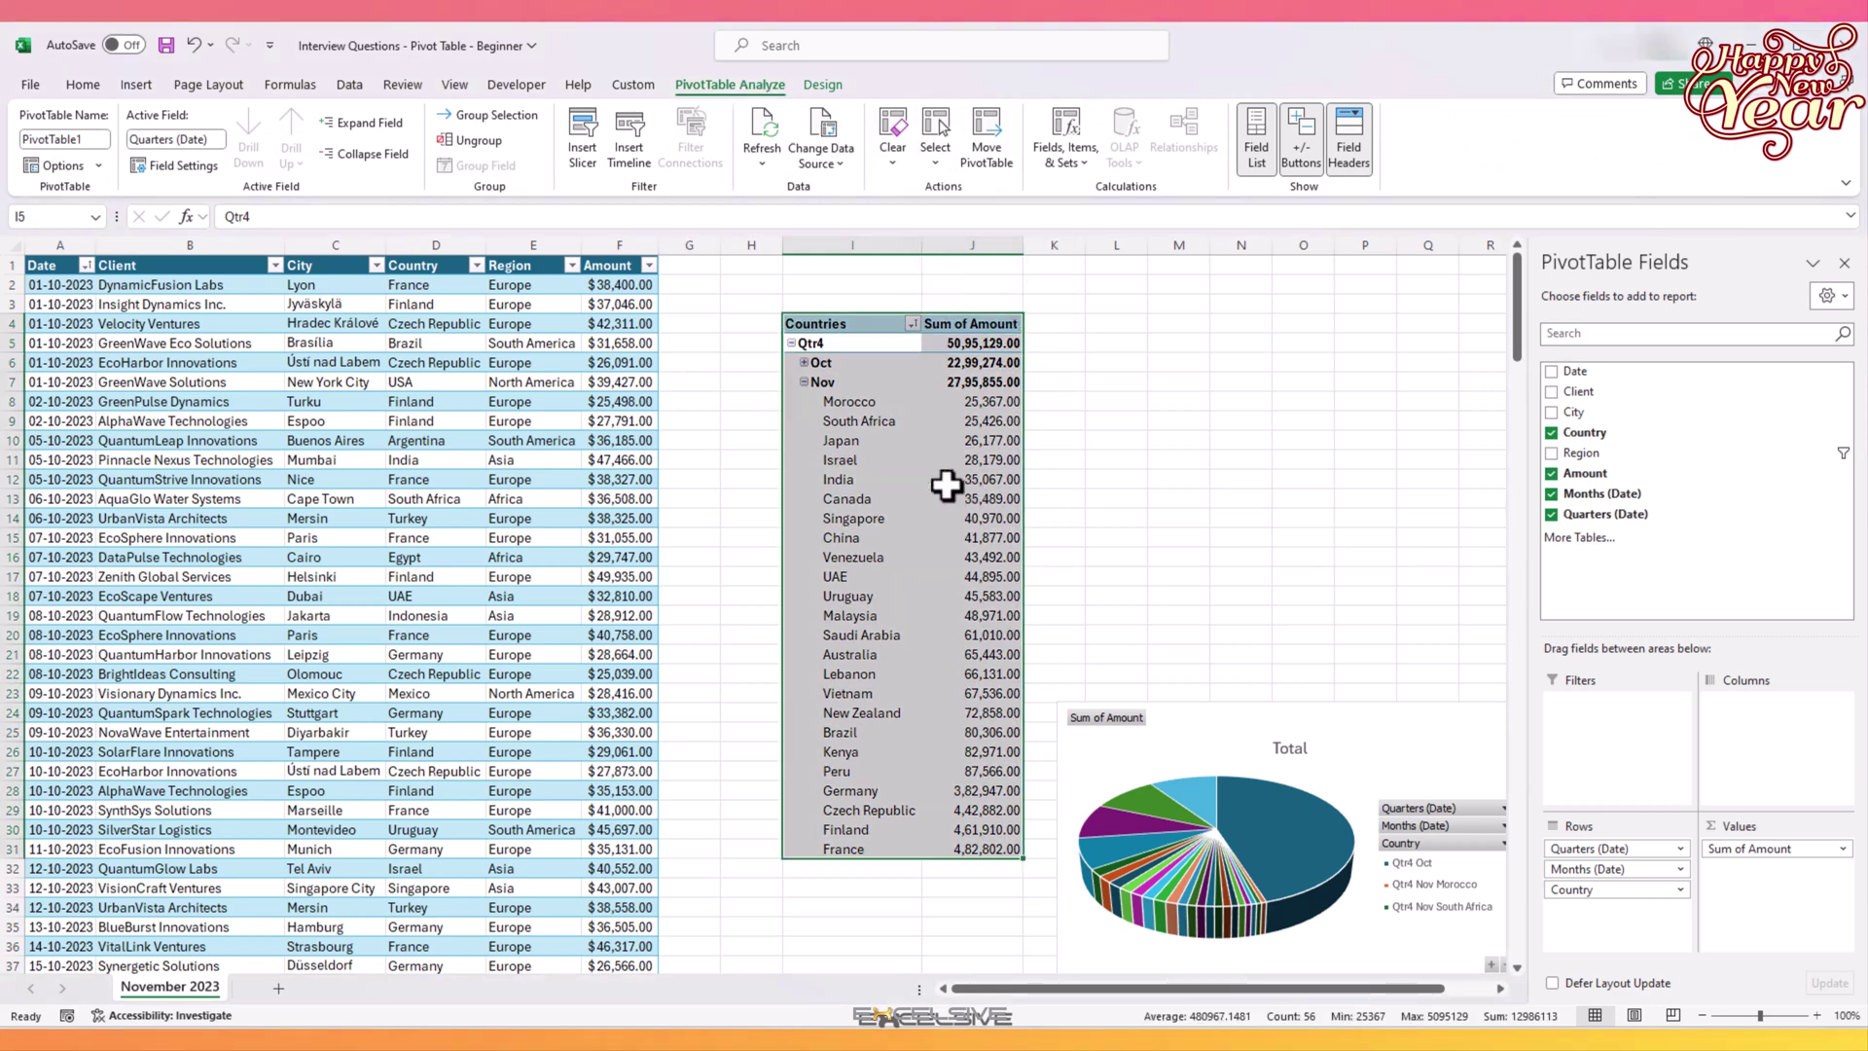
key(Delete)
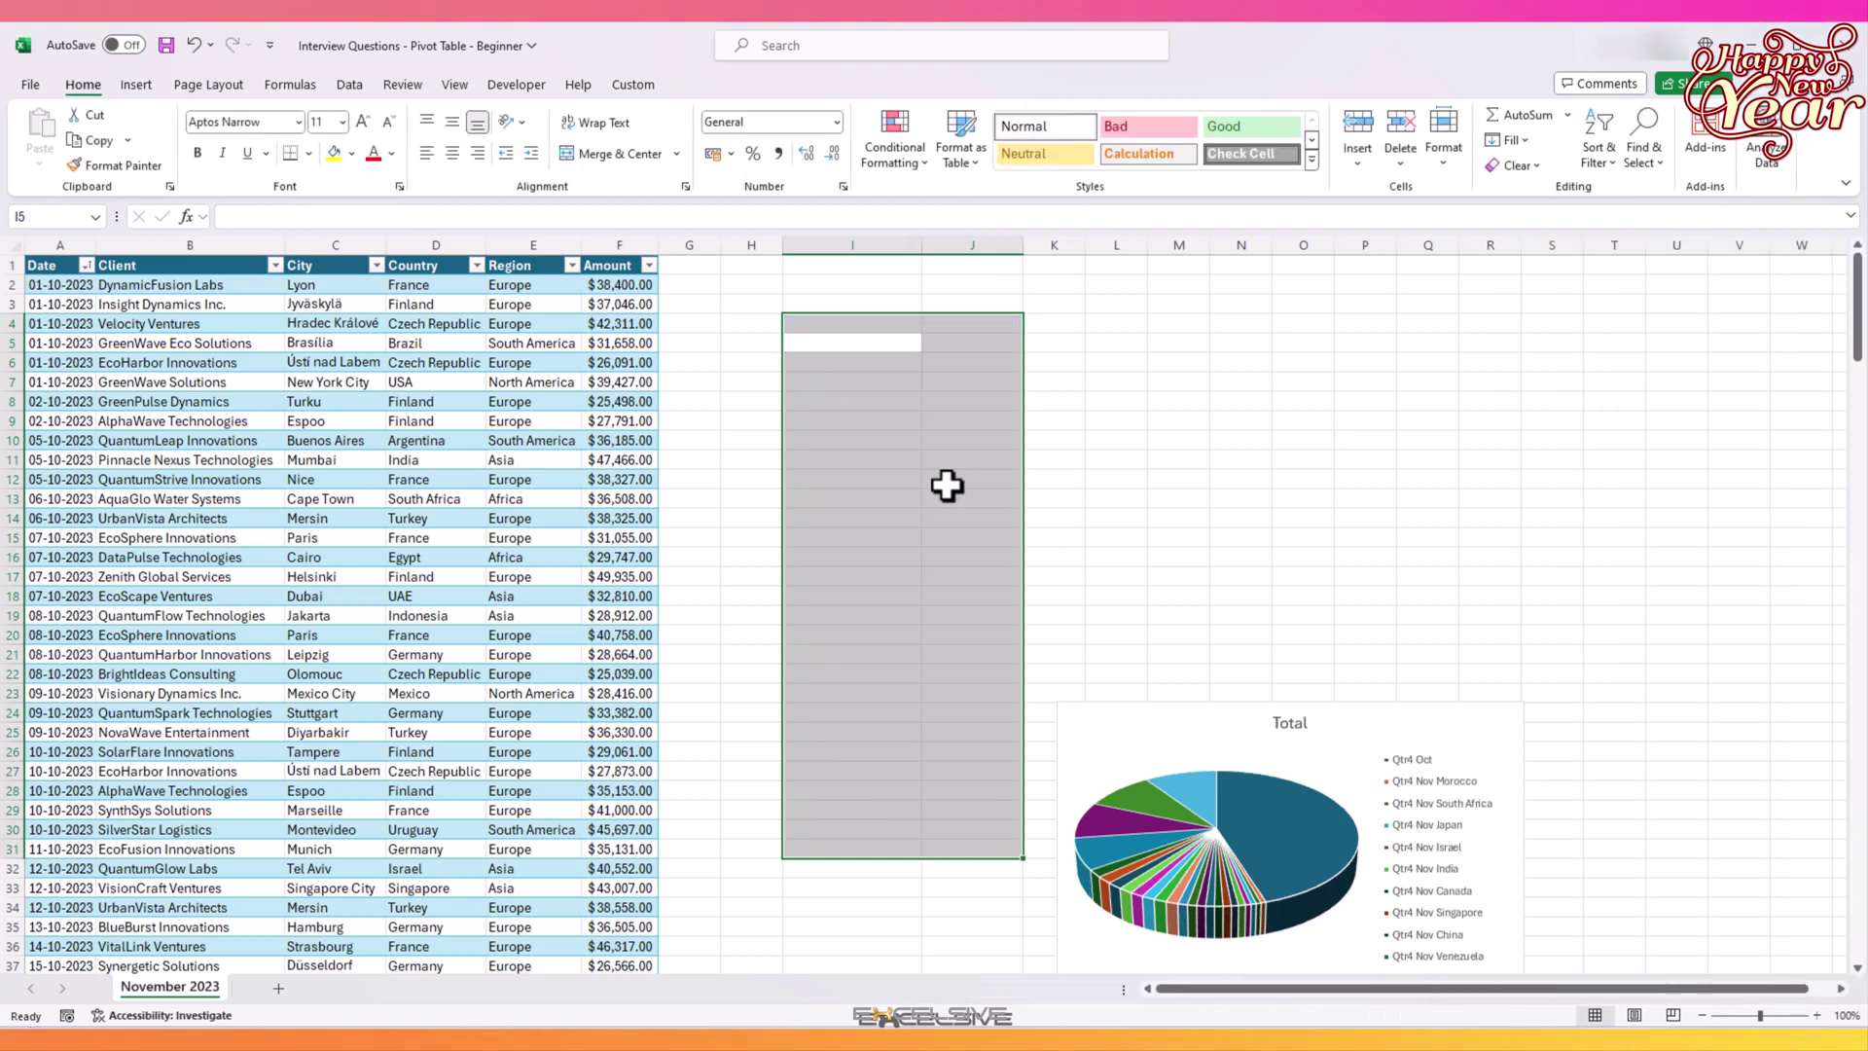
Delete the 3-D pie chart so only the November 2023 sales table remains
click(820, 322)
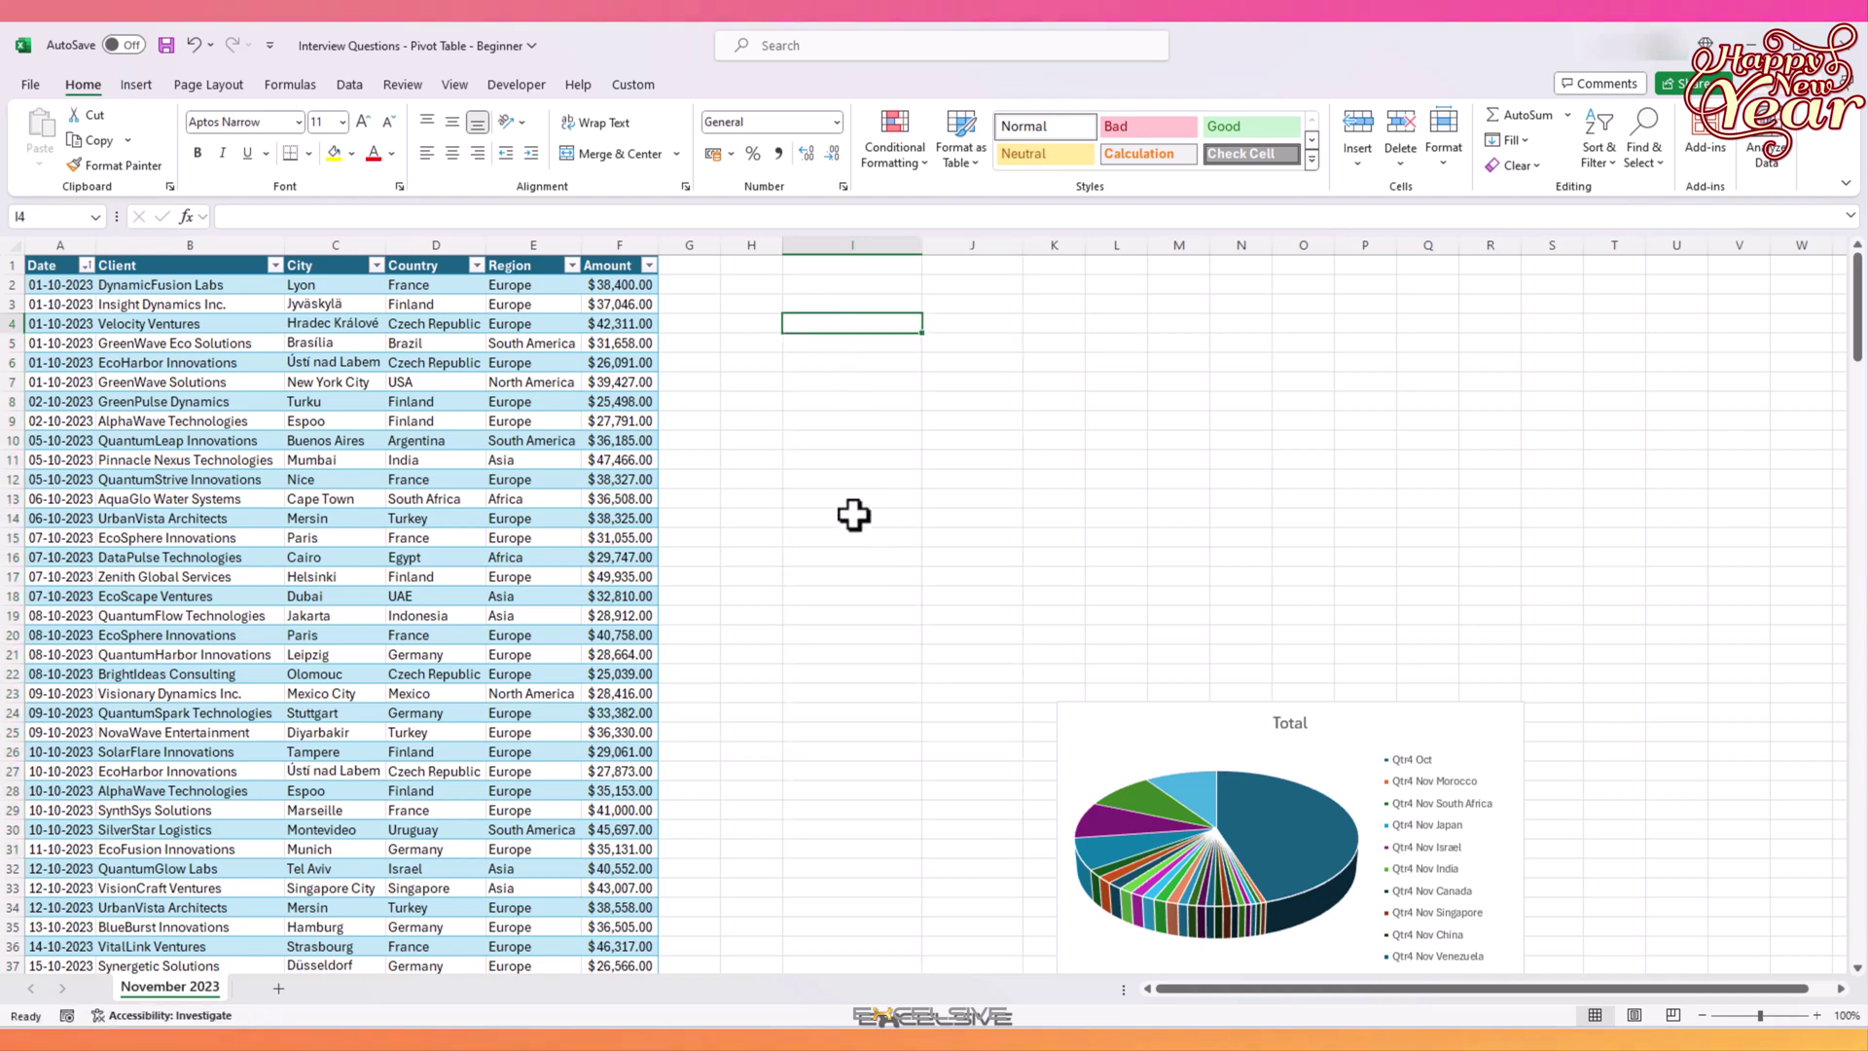
click(1137, 735)
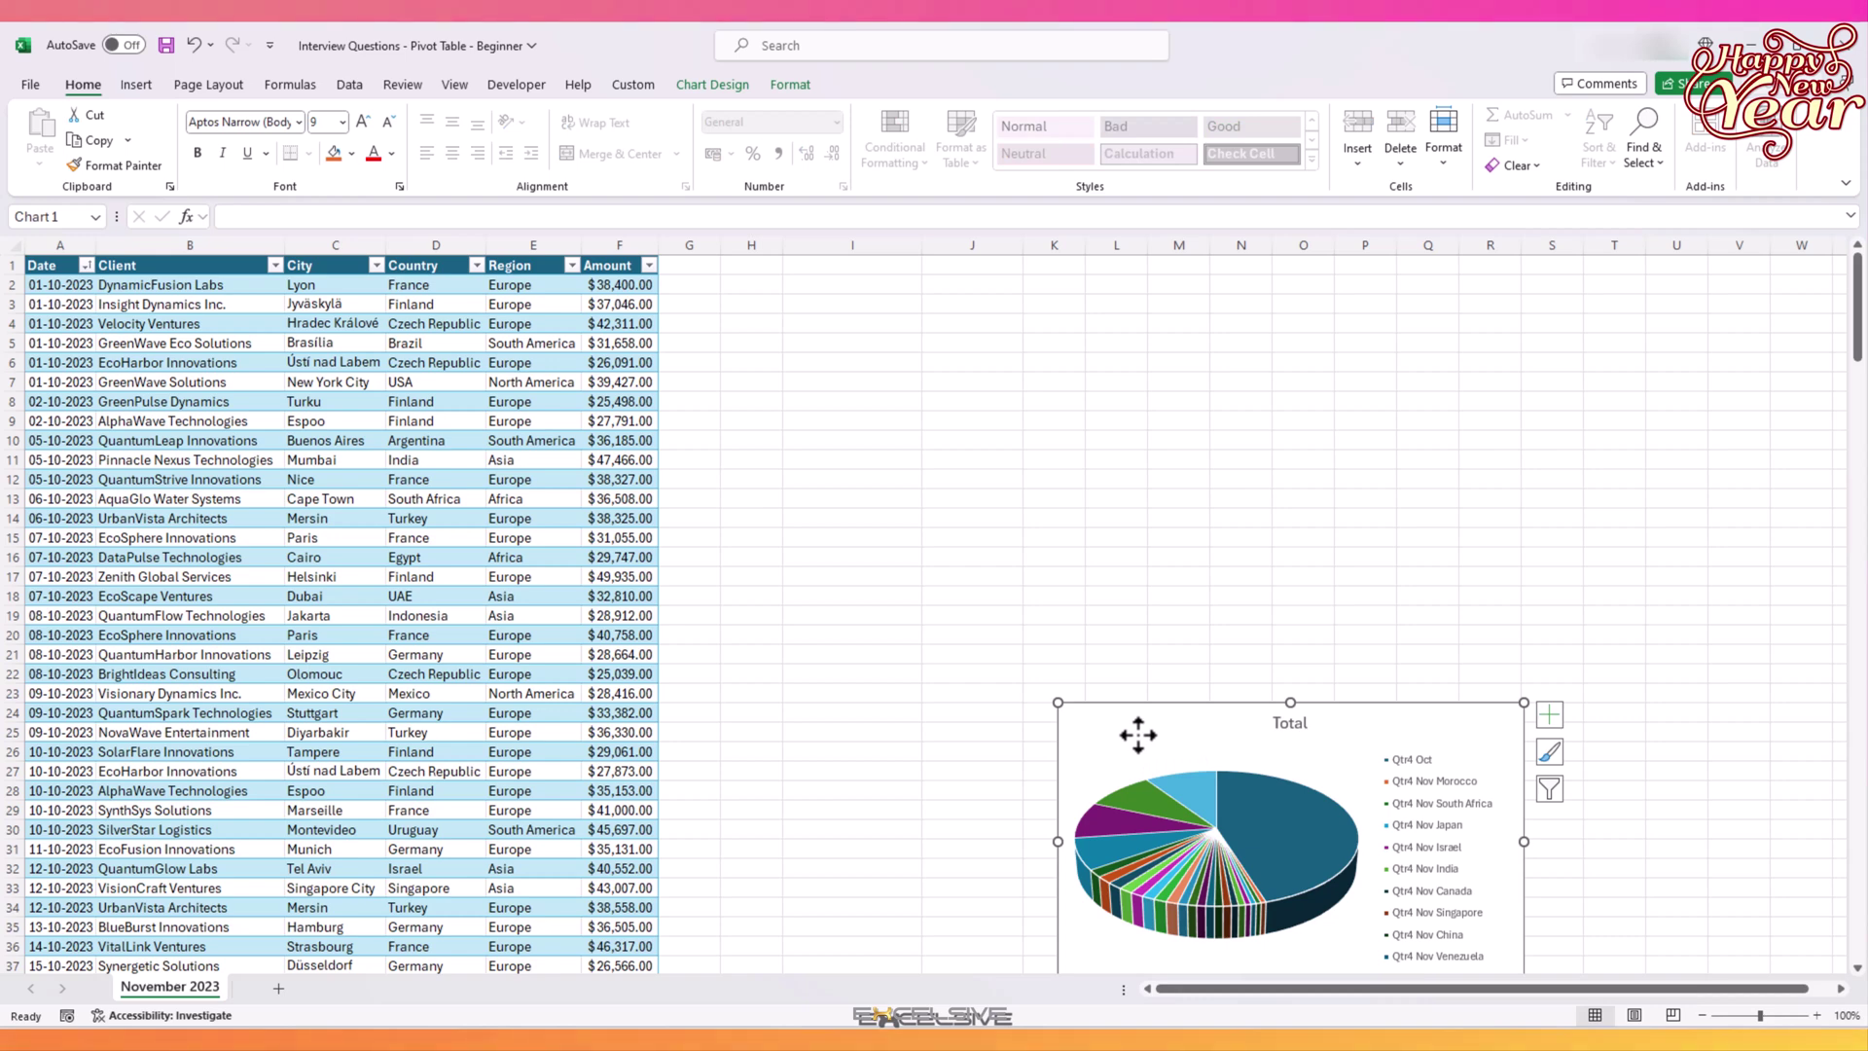
key(Delete)
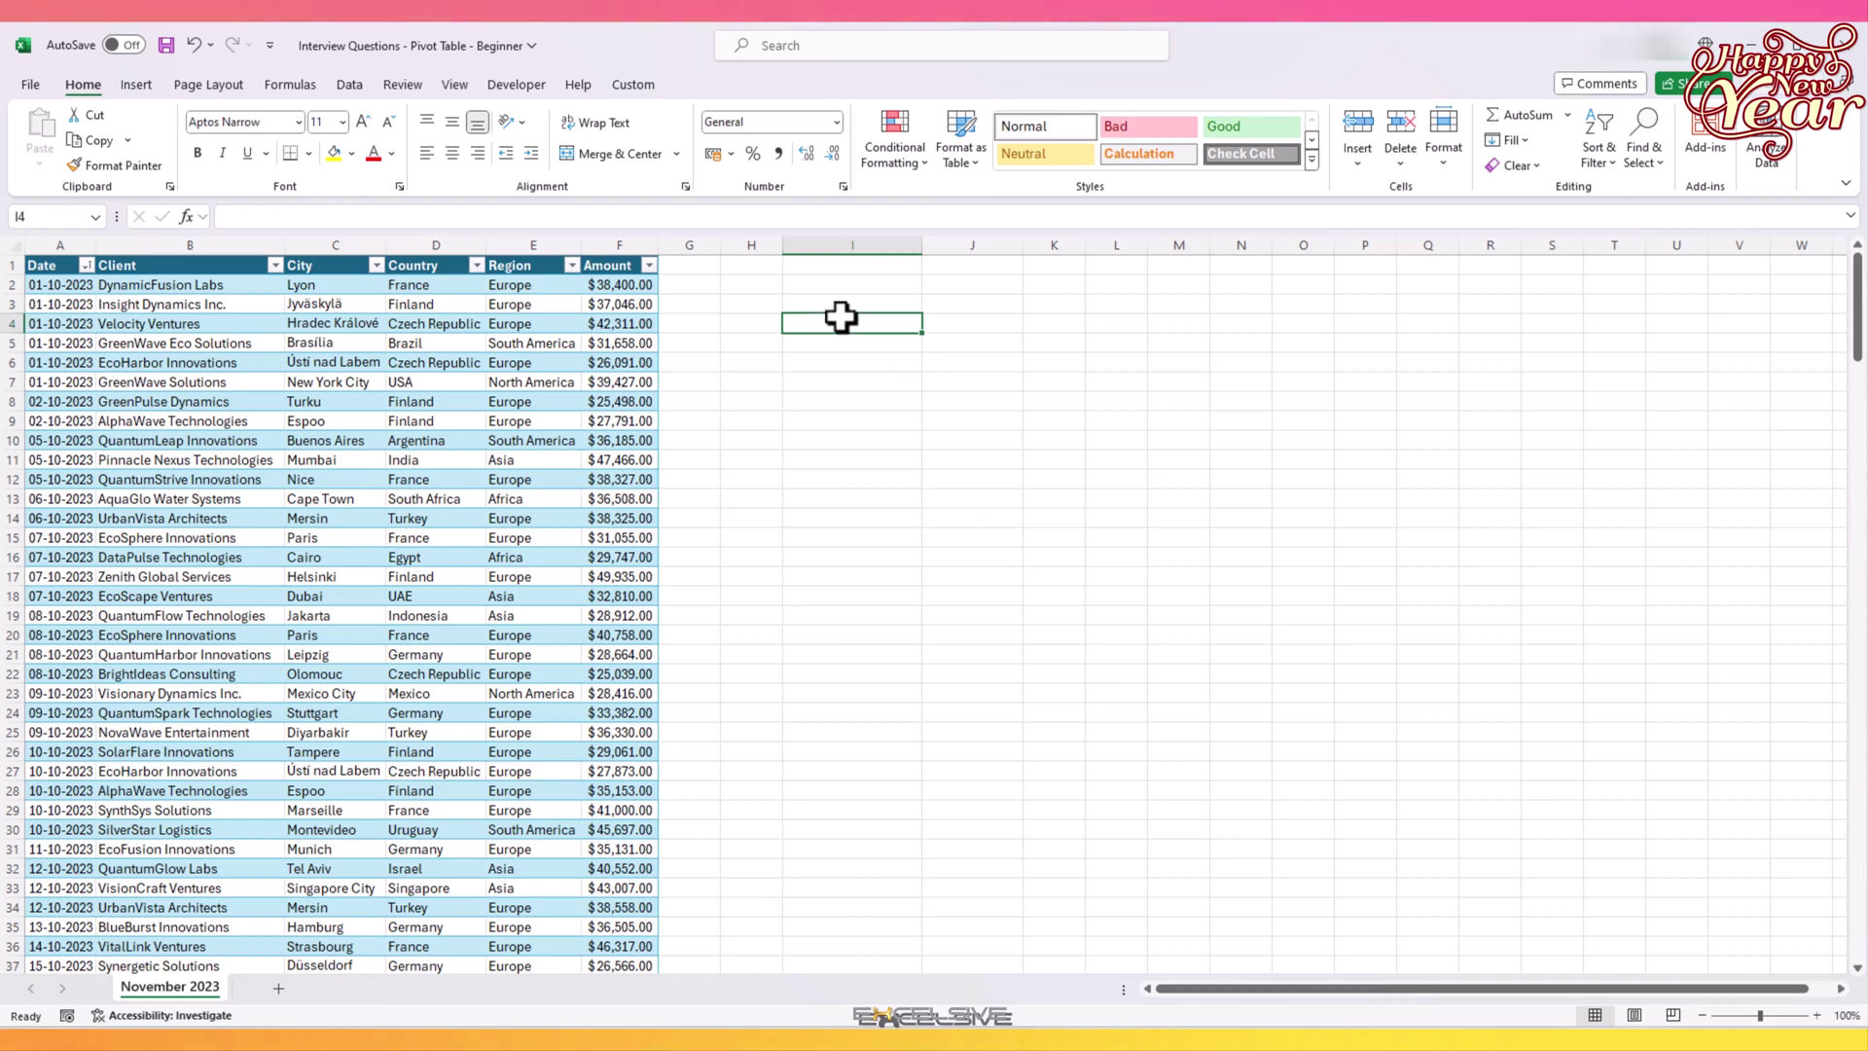
Save the workbook with Ctrl+S
key(ctrl+s)
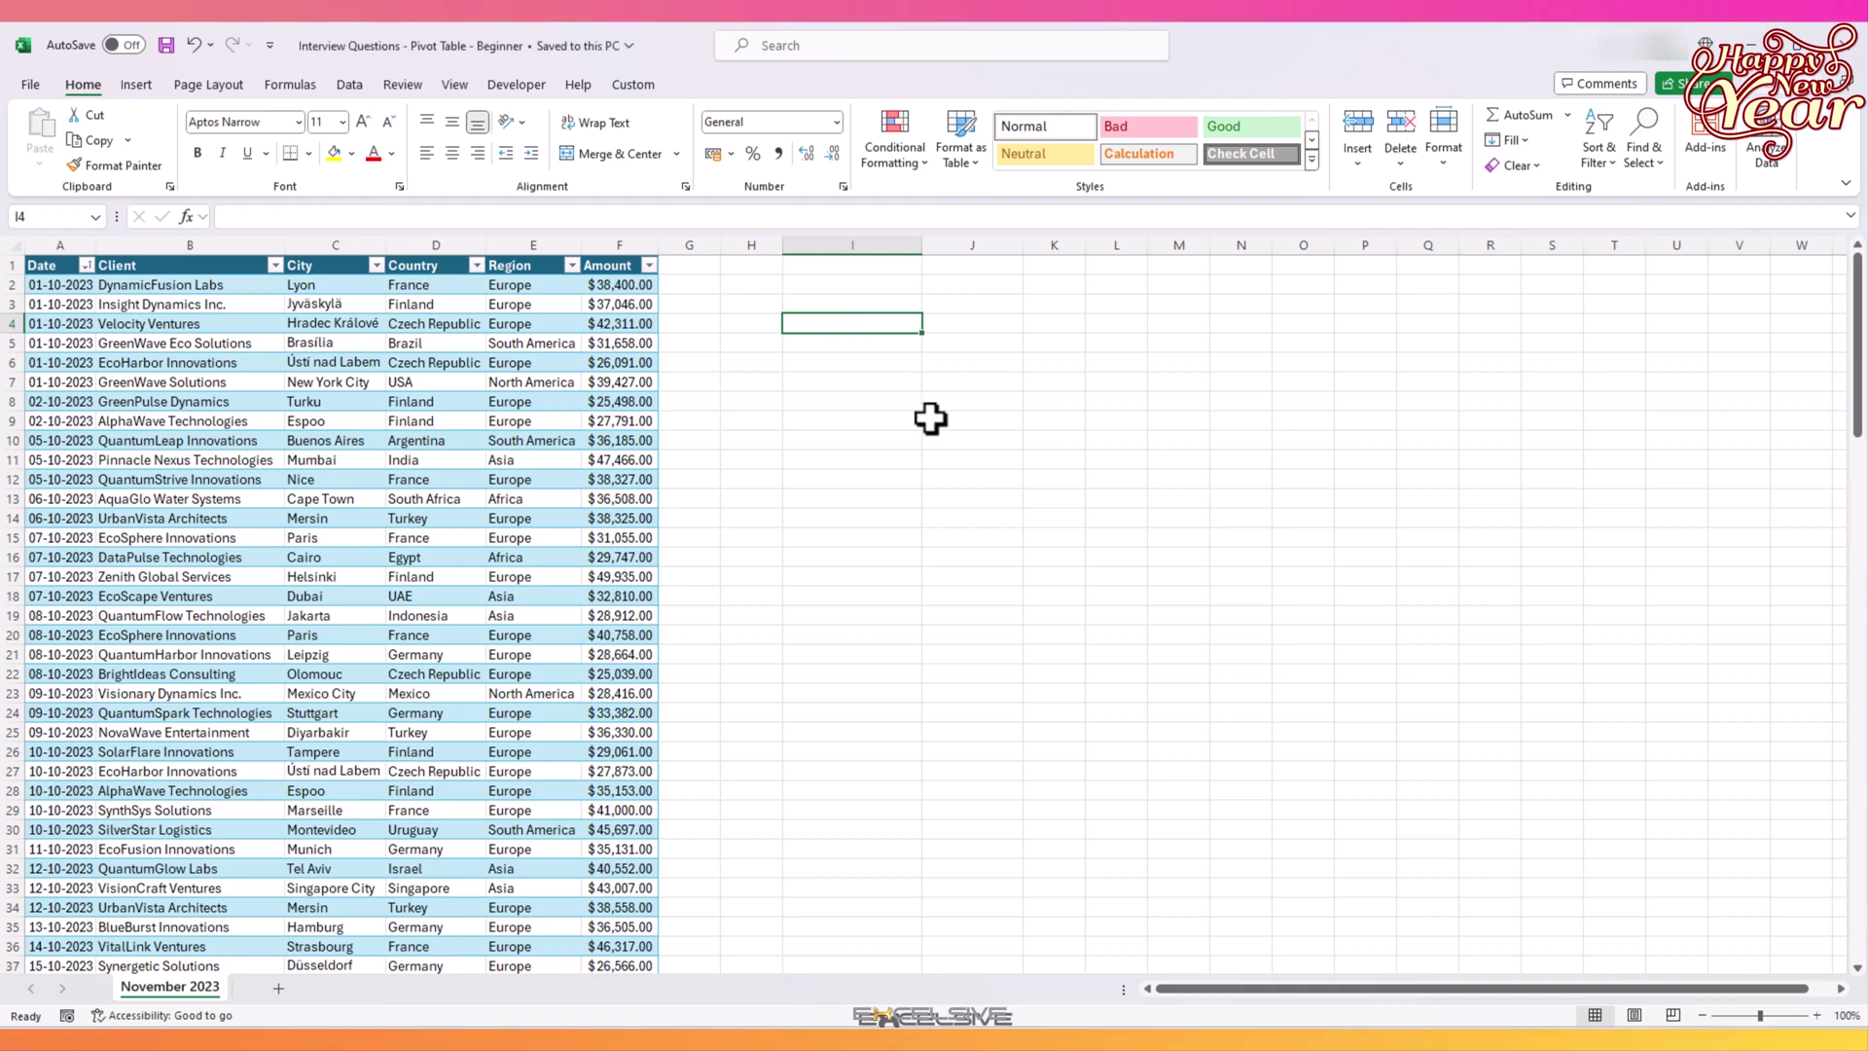